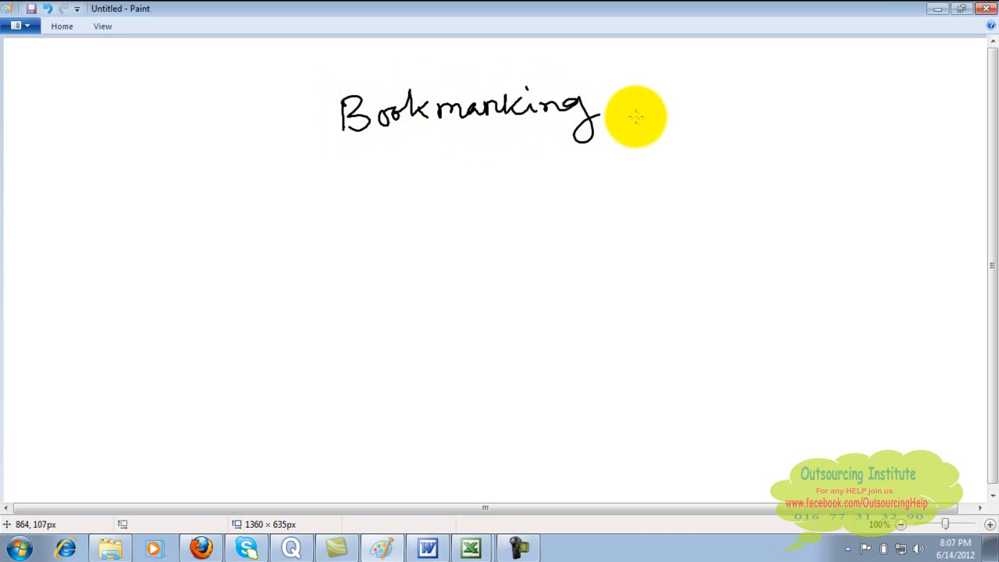
Step: Handwrite '/ Social' after Bookmarking, undoing a stray S
drag(644, 76, 595, 155)
mouse_move(666, 92)
mouse_down()
mouse_move(652, 128)
mouse_move(678, 109)
mouse_move(741, 124)
mouse_up()
drag(745, 86, 748, 122)
drag(795, 91, 783, 121)
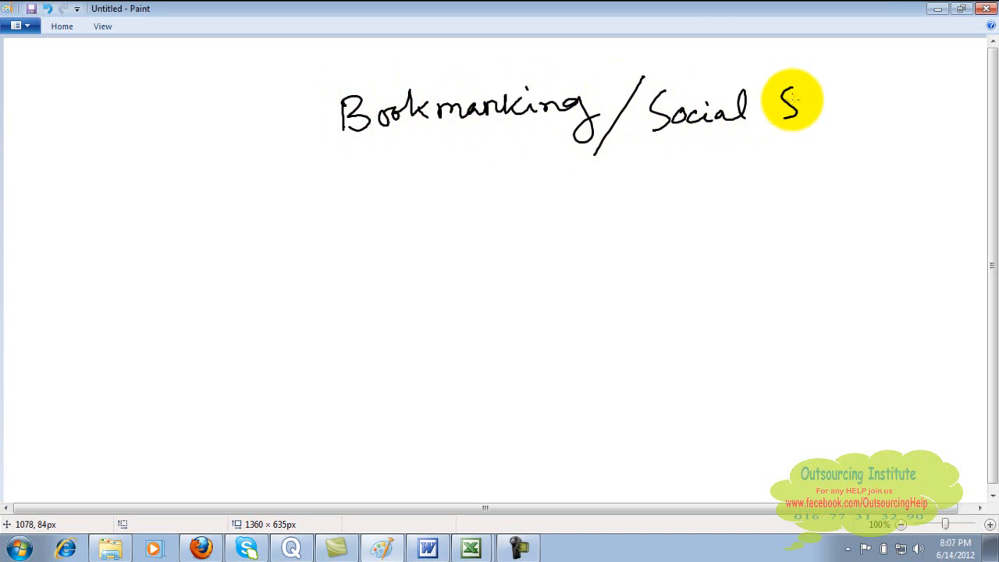
key(ctrl+z)
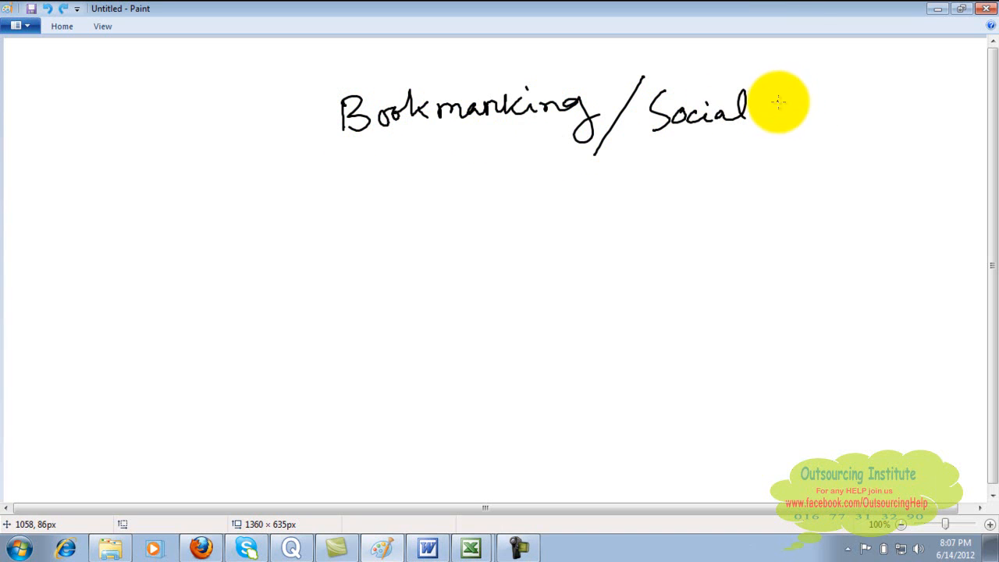
Step: Finish writing 'bookmarking', underline both terms, and switch to Firefox
mouse_move(773, 90)
mouse_down()
mouse_move(784, 111)
mouse_move(808, 117)
mouse_move(852, 104)
mouse_move(972, 113)
mouse_up()
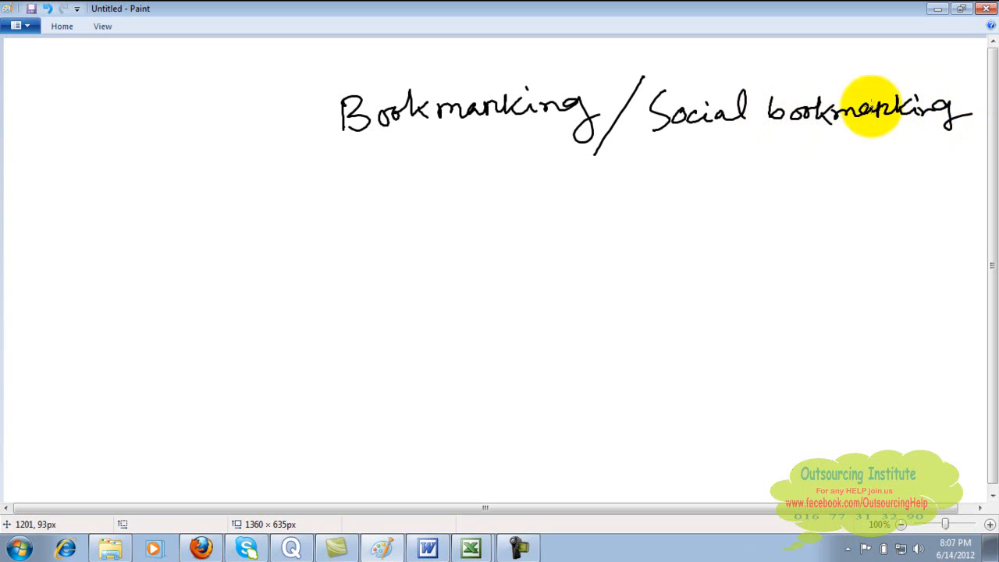
mouse_move(352, 152)
mouse_down()
mouse_move(597, 132)
mouse_move(694, 145)
mouse_move(949, 147)
mouse_up()
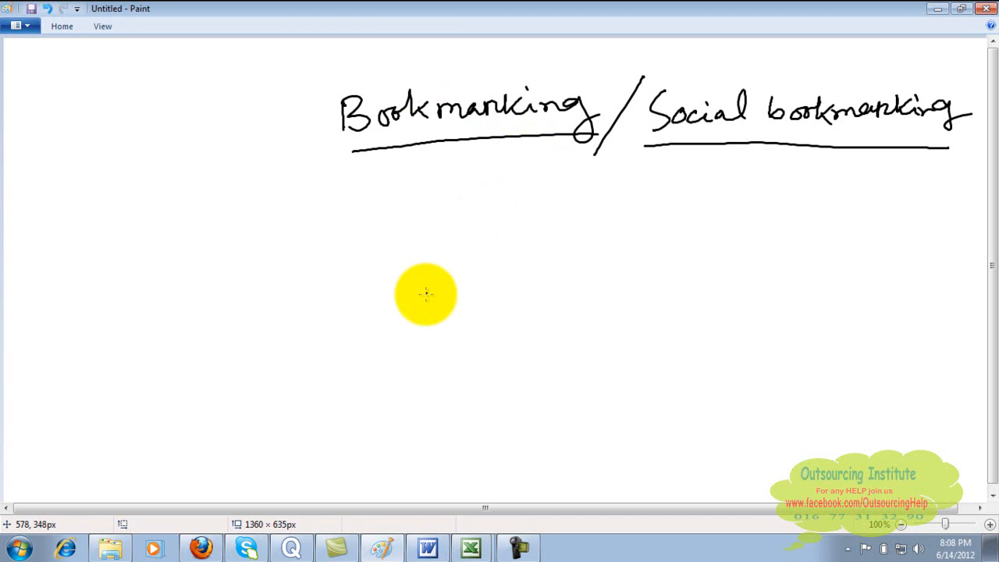
click(215, 551)
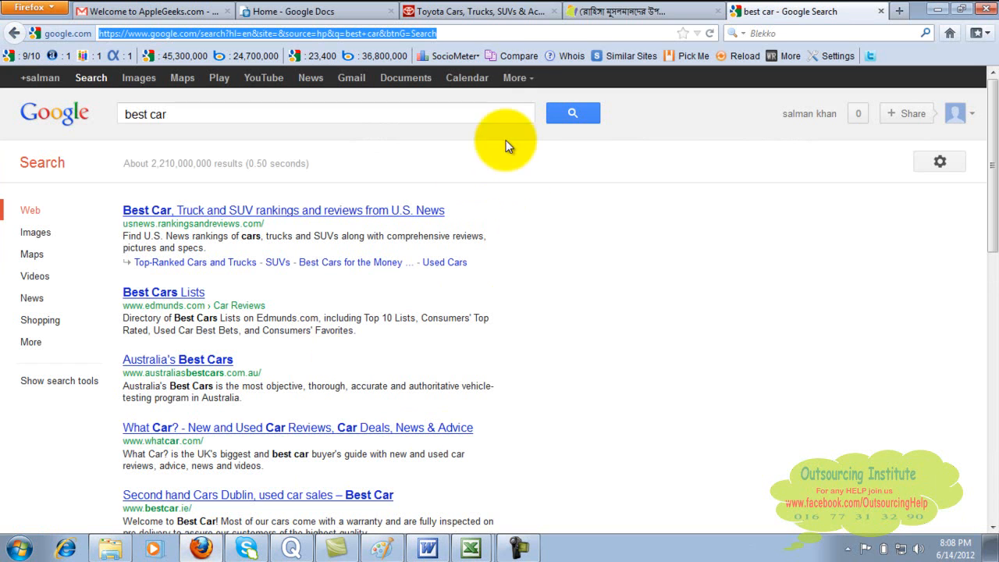
Step: Deselect the address bar on the Google 'best car' results, then return to Paint
click(492, 30)
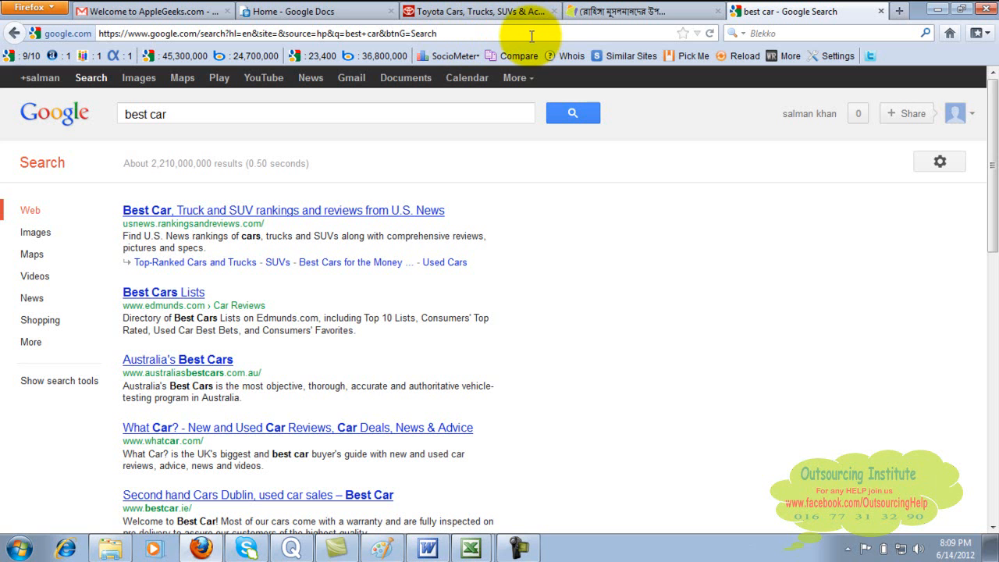
click(382, 551)
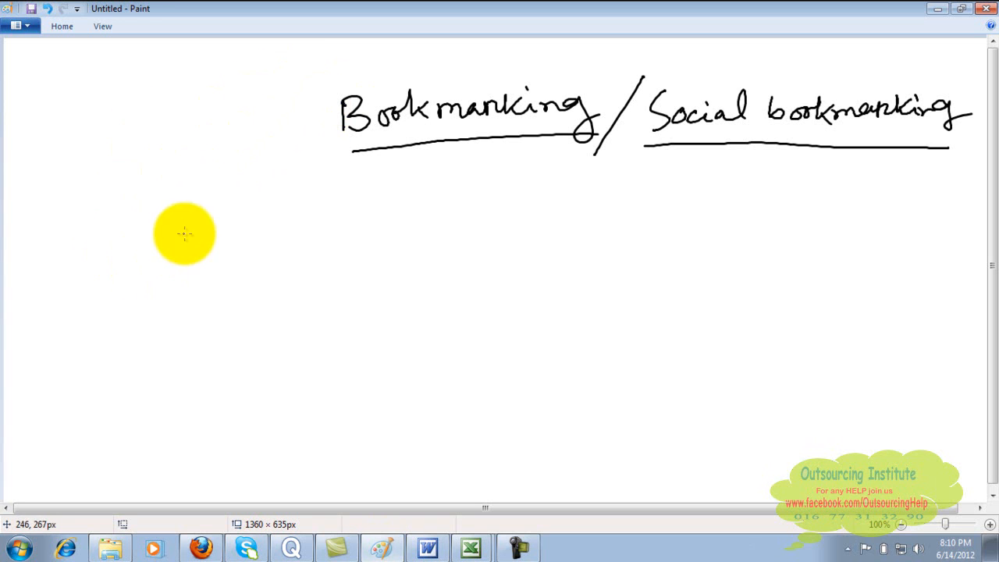
Step: Handwrite 'Bookmarking ? → Search Engine → indexing' with a Bengali note above Search Engine
drag(178, 266, 177, 285)
mouse_move(179, 265)
mouse_down()
mouse_move(193, 259)
mouse_move(184, 281)
mouse_up()
mouse_move(214, 268)
mouse_down()
mouse_move(299, 261)
mouse_move(331, 241)
mouse_move(357, 257)
mouse_move(384, 246)
mouse_move(391, 286)
mouse_up()
mouse_move(429, 239)
mouse_down()
mouse_move(426, 264)
mouse_move(477, 260)
mouse_move(481, 281)
mouse_move(556, 250)
mouse_up()
click(497, 287)
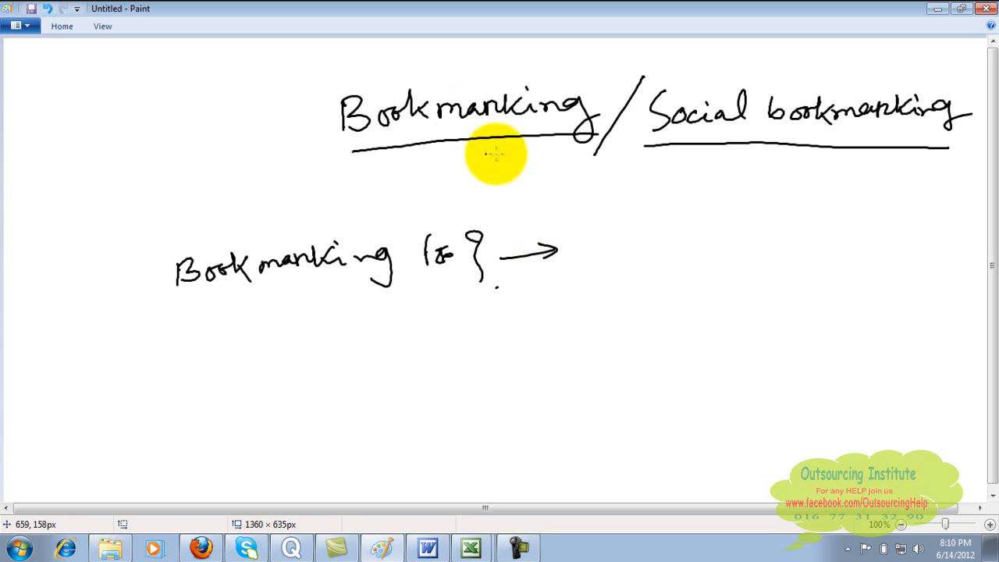
mouse_move(604, 245)
mouse_down()
mouse_move(594, 264)
mouse_move(625, 251)
mouse_move(781, 261)
mouse_move(828, 247)
mouse_move(858, 248)
mouse_move(859, 261)
mouse_move(882, 241)
mouse_move(919, 266)
mouse_move(976, 248)
mouse_move(980, 258)
mouse_up()
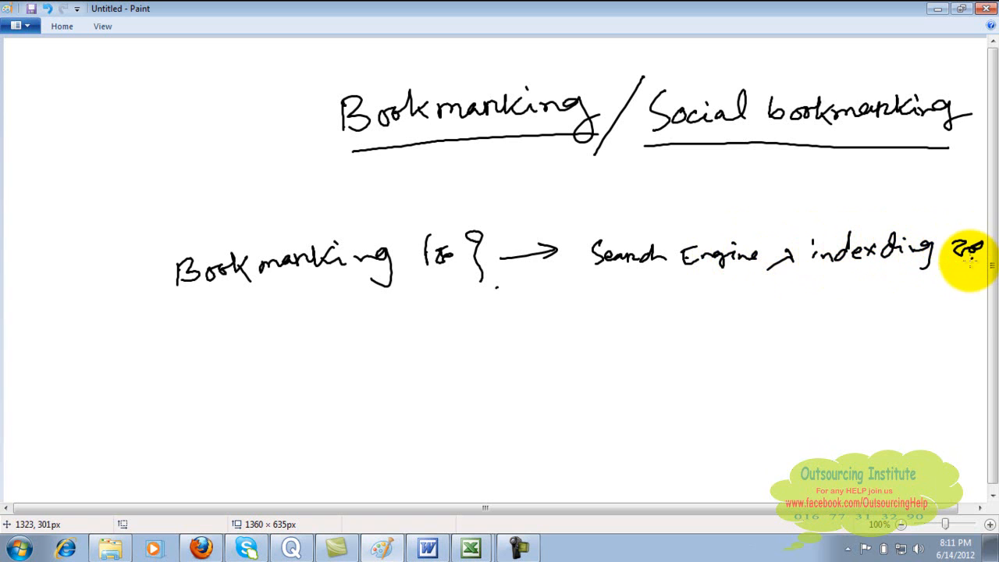
mouse_move(650, 224)
mouse_down()
mouse_move(640, 225)
mouse_move(654, 211)
mouse_move(725, 223)
mouse_move(750, 205)
mouse_move(764, 219)
mouse_move(797, 205)
mouse_move(792, 220)
mouse_up()
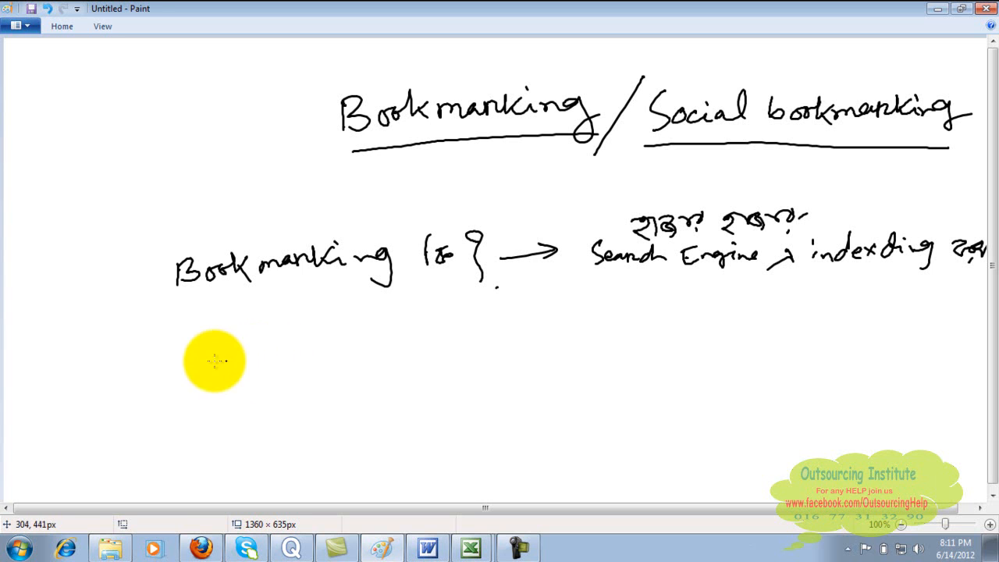
Step: Write 'Bookmarking Site →', underline the first Bookmarking, and circle the Search Engine indexing note
mouse_move(164, 394)
mouse_down()
mouse_move(165, 351)
mouse_move(187, 390)
mouse_move(249, 357)
mouse_move(413, 346)
mouse_move(440, 356)
mouse_move(562, 339)
mouse_up()
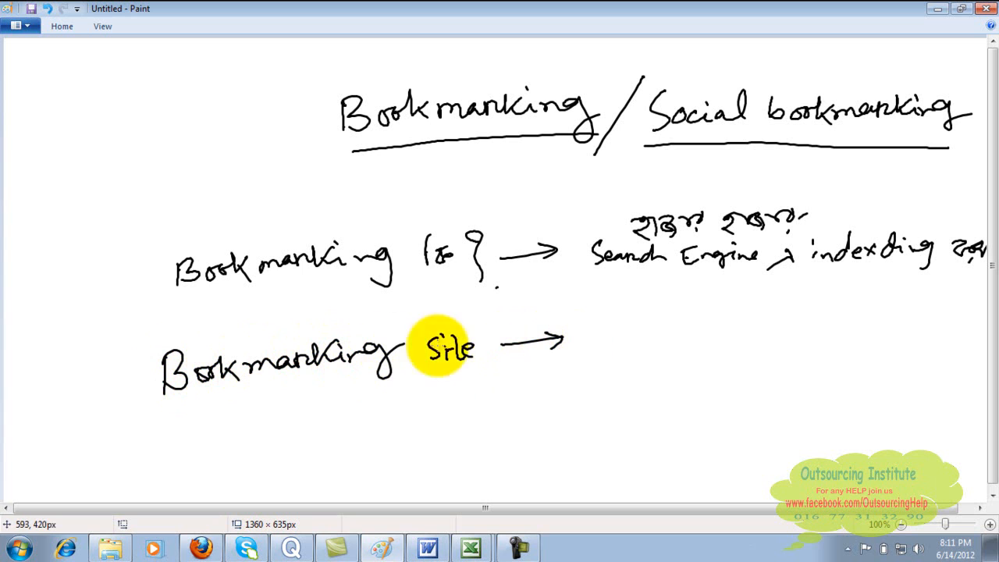
drag(190, 304, 426, 275)
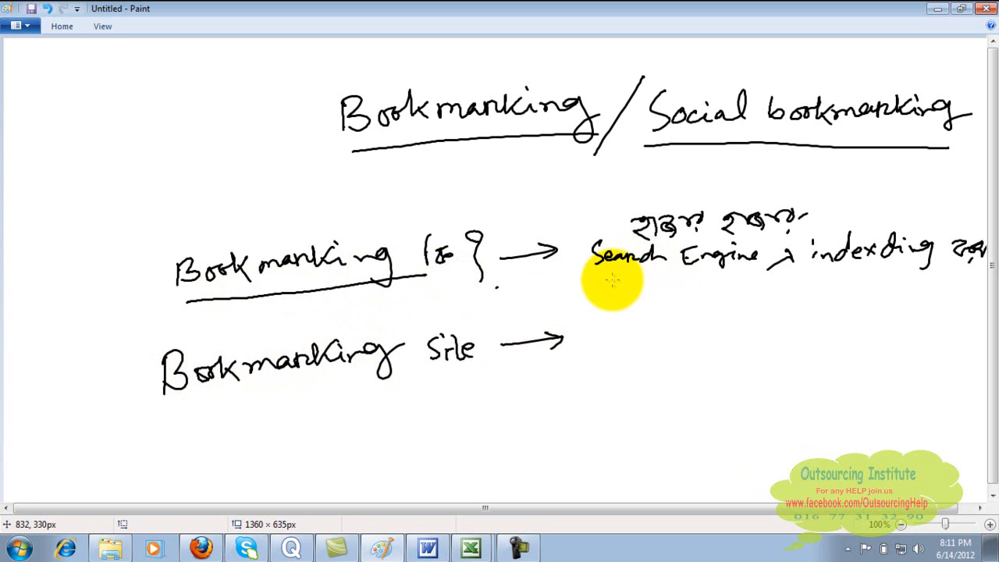
mouse_move(573, 223)
mouse_down()
mouse_move(568, 243)
mouse_move(629, 278)
mouse_up()
mouse_move(587, 213)
mouse_down()
mouse_move(709, 196)
mouse_move(893, 196)
mouse_move(970, 230)
mouse_move(923, 269)
mouse_move(609, 275)
mouse_move(578, 230)
mouse_move(599, 208)
mouse_up()
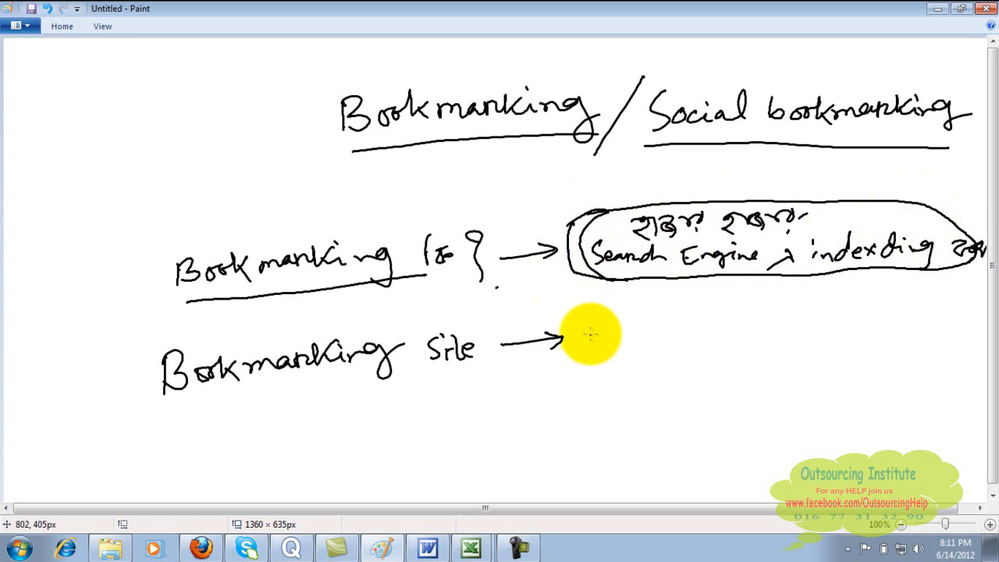
Step: Add Bengali words beside the Bookmarking lines with arrows pointing to them
mouse_move(595, 334)
mouse_down()
mouse_move(606, 335)
mouse_move(574, 338)
mouse_up()
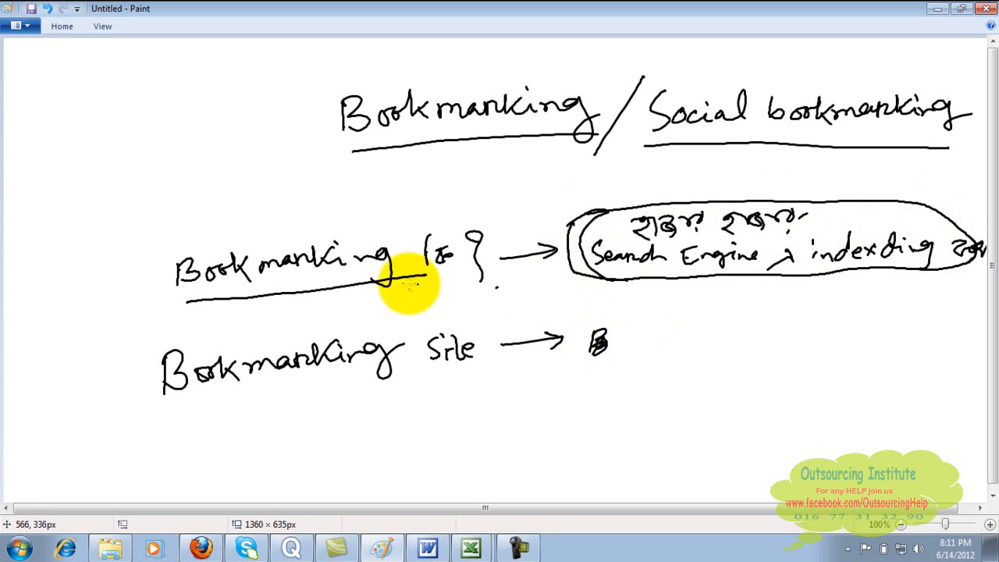
click(134, 278)
mouse_move(54, 287)
mouse_down()
mouse_move(42, 292)
mouse_move(155, 286)
mouse_up()
drag(149, 374, 86, 375)
drag(86, 375, 102, 382)
drag(30, 380, 28, 400)
mouse_move(28, 400)
mouse_down()
mouse_move(42, 399)
mouse_move(33, 379)
mouse_move(67, 375)
mouse_move(86, 343)
mouse_move(138, 330)
mouse_move(141, 319)
mouse_up()
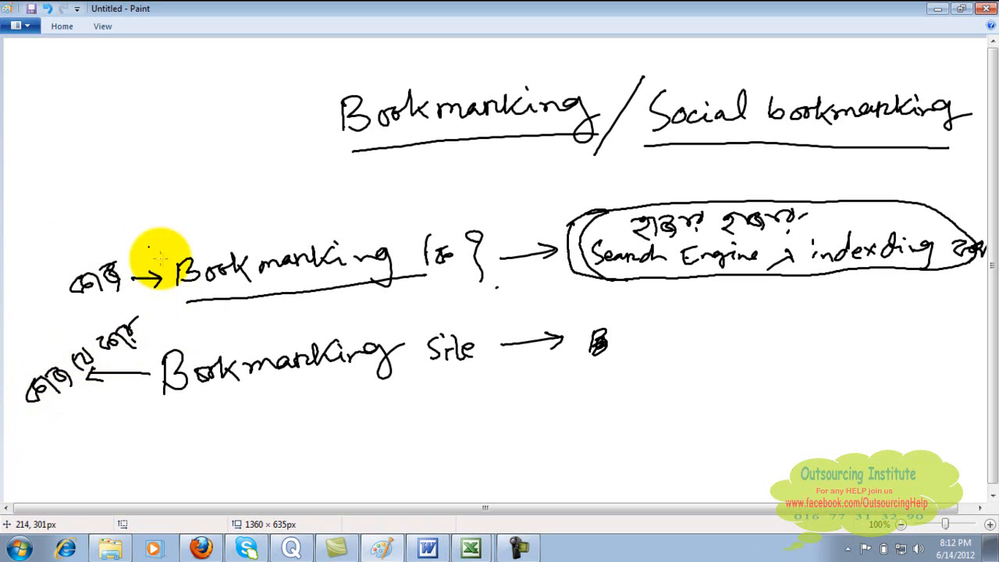
click(201, 549)
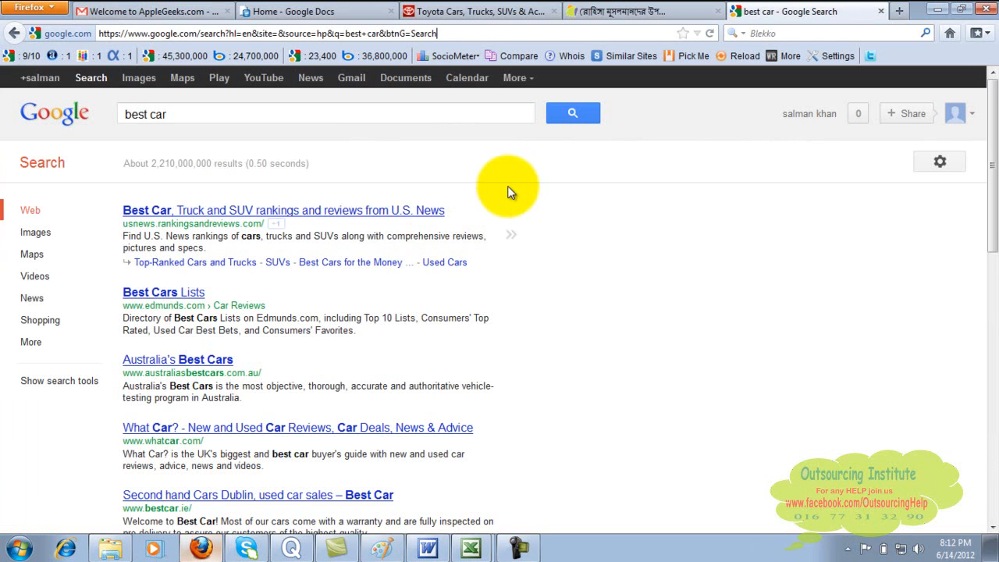
click(896, 11)
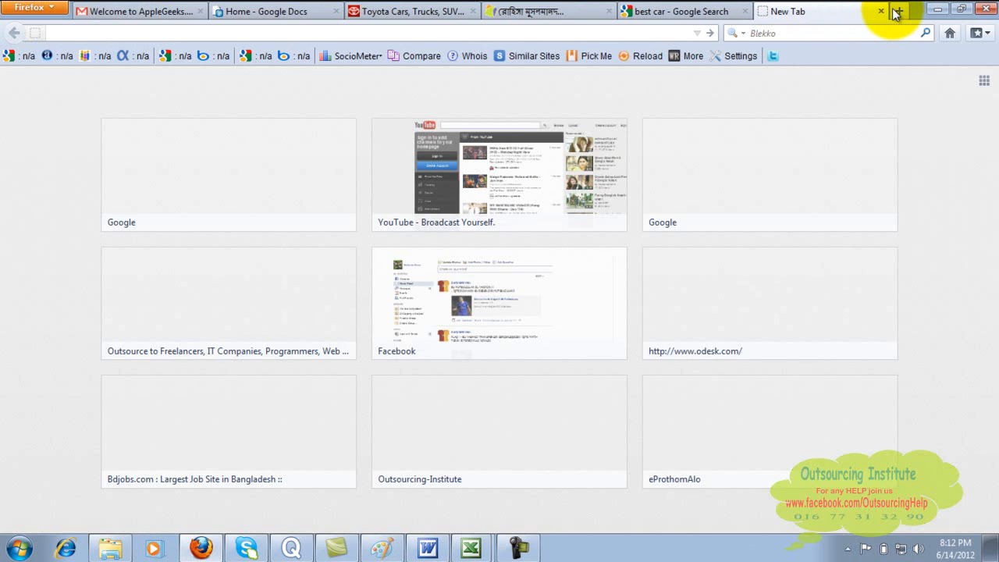
text(www.dig)
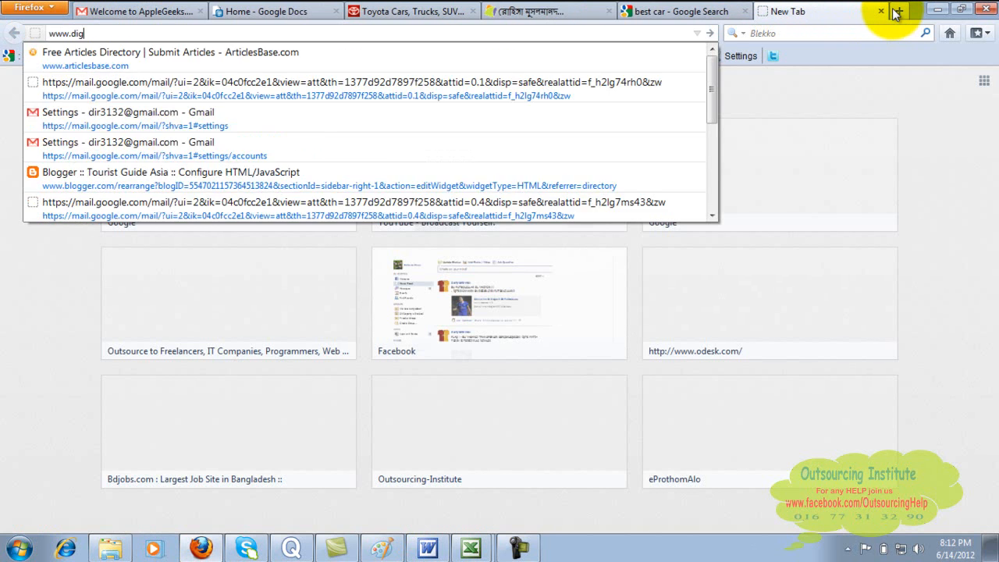
text(g.com)
key(Return)
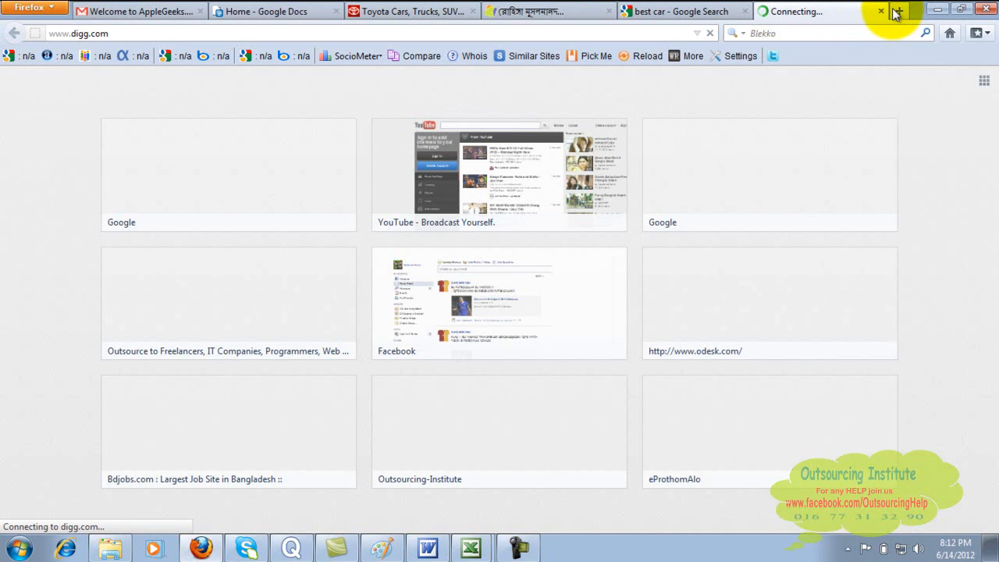
click(902, 14)
text(www.only)
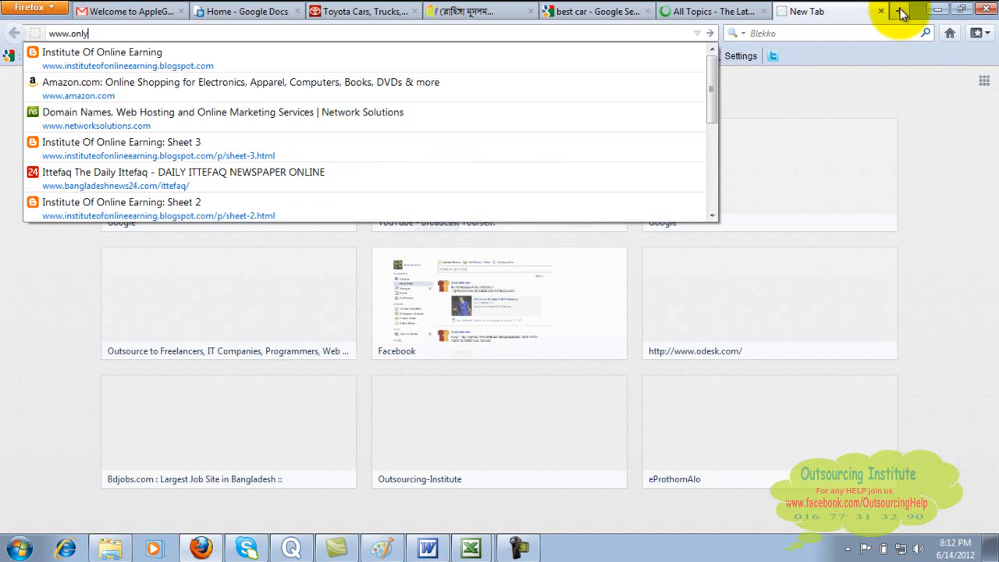
text(wire.co)
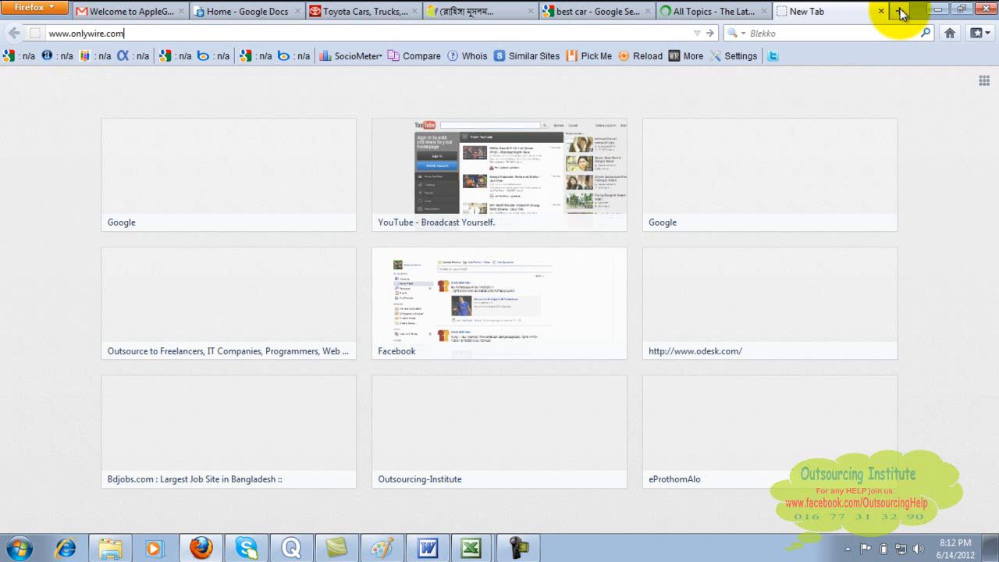
text(m)
key(Return)
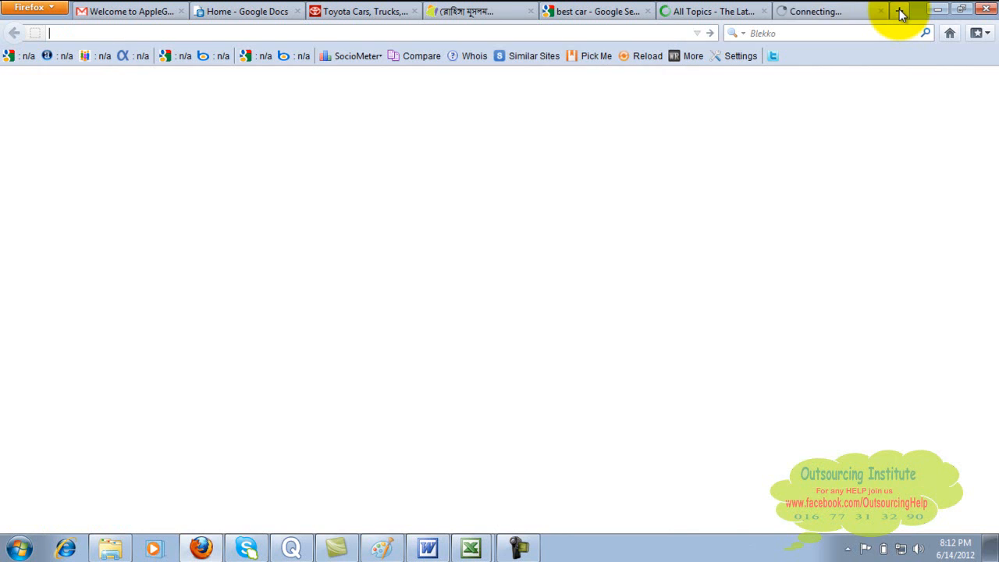
click(900, 11)
text(www)
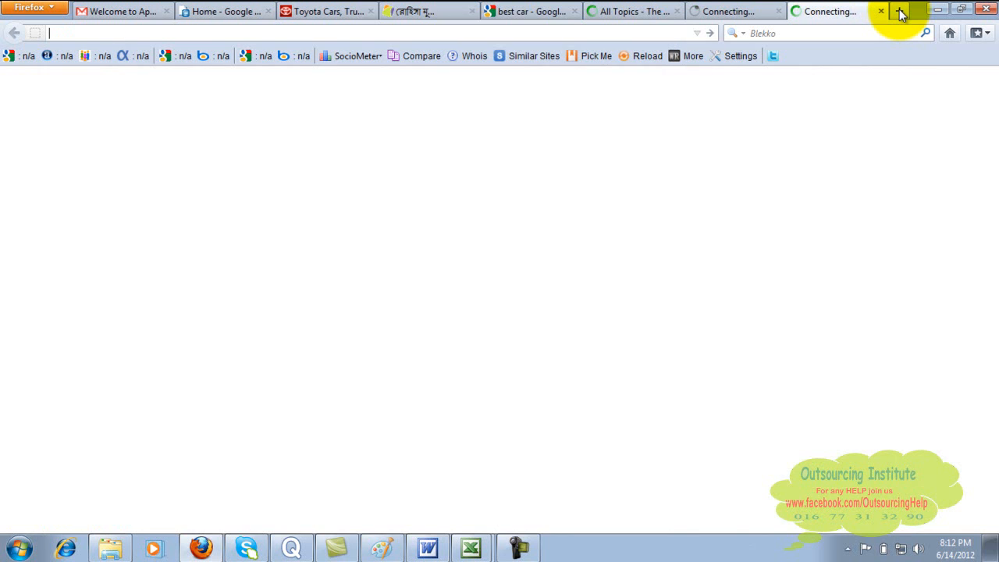
text(.de)
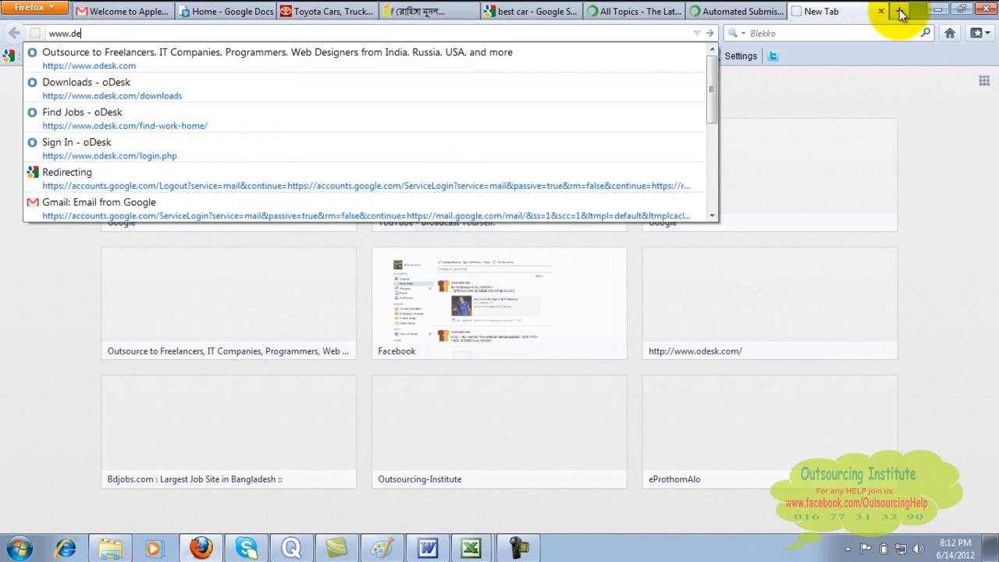
text(licous.com)
key(Return)
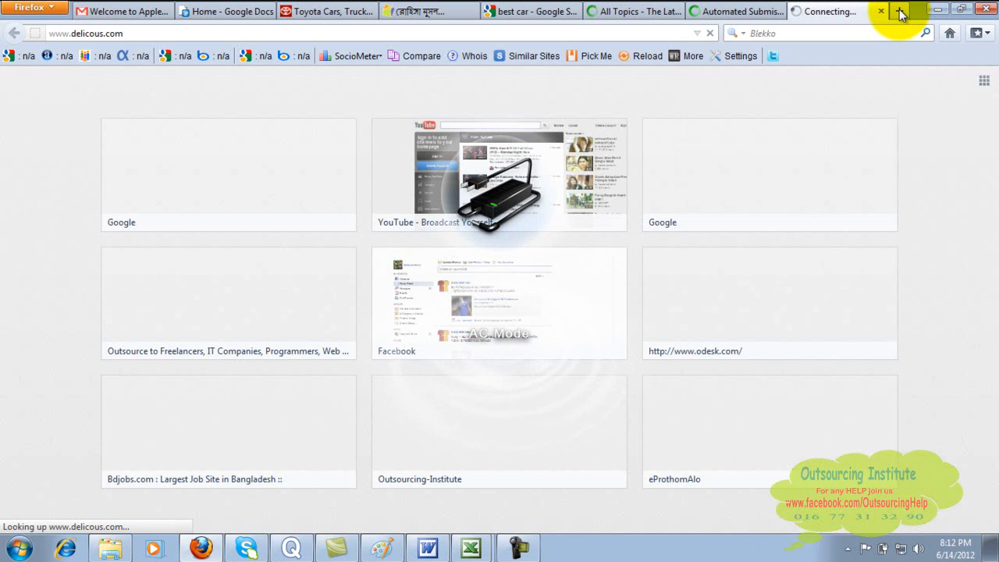
click(900, 13)
text(stum)
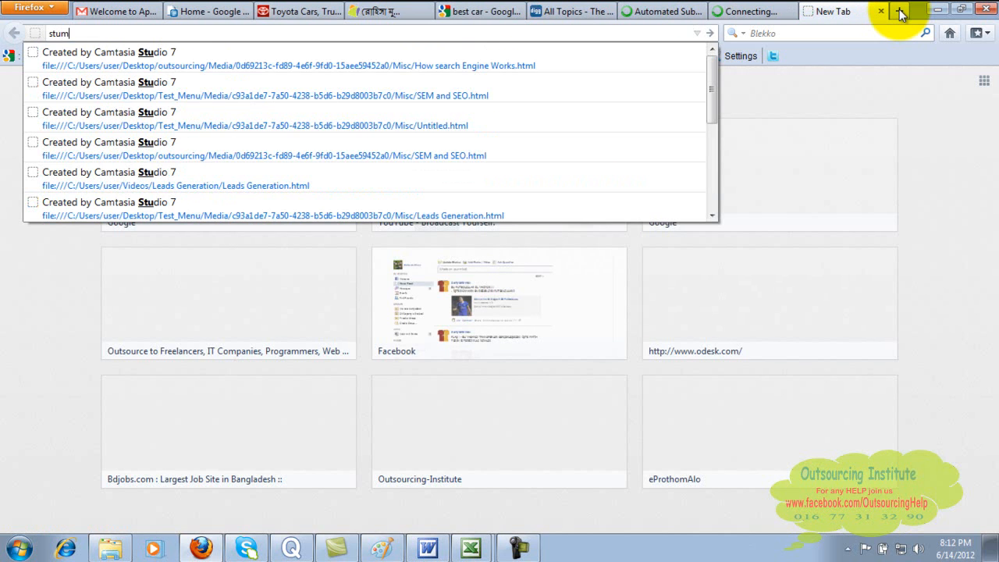
text(bleupon.com)
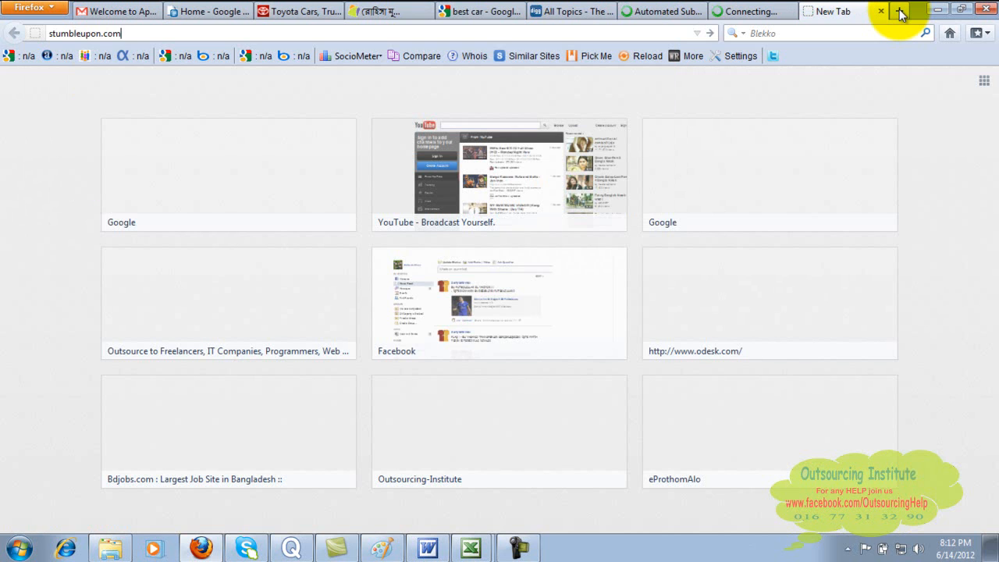
key(Return)
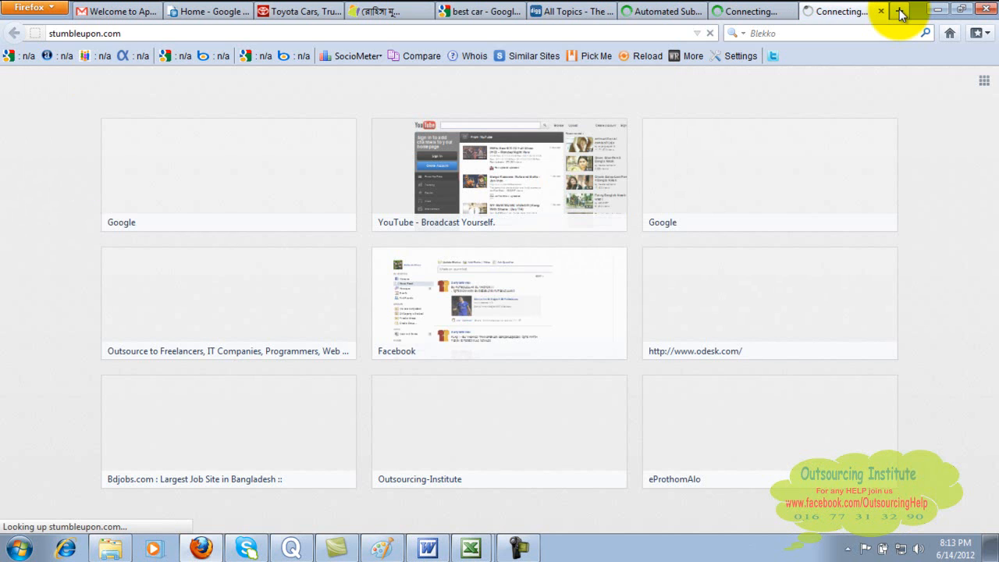
Step: Check the OnlyWire, Delicious and StumbleUpon tabs, then dismiss Digg's Social Reader popup
click(670, 13)
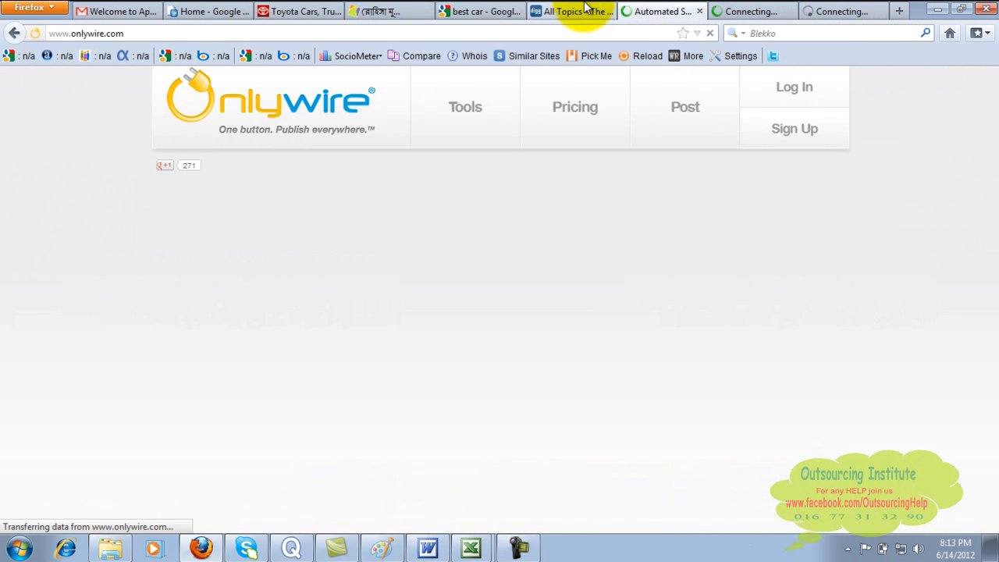
click(585, 9)
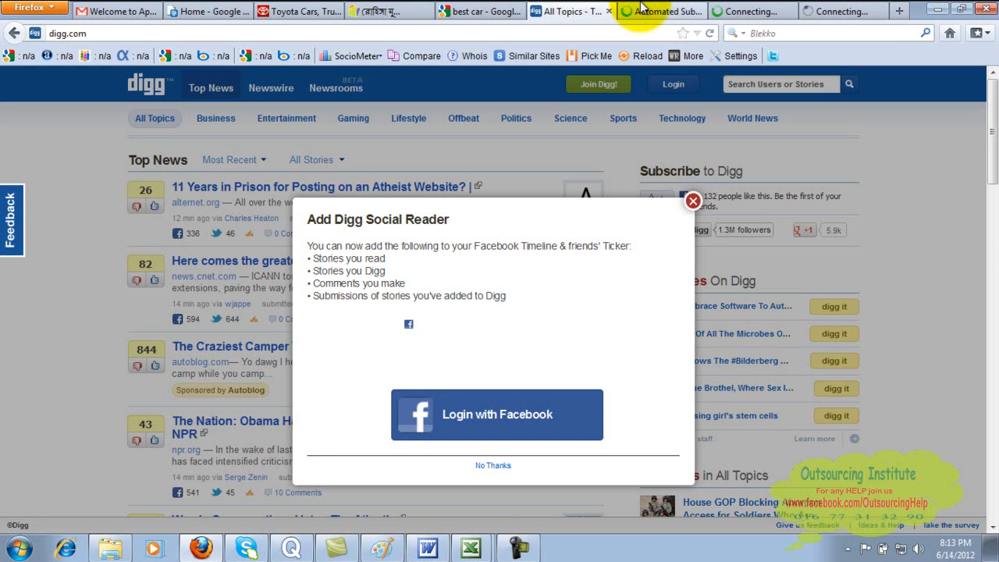
click(636, 9)
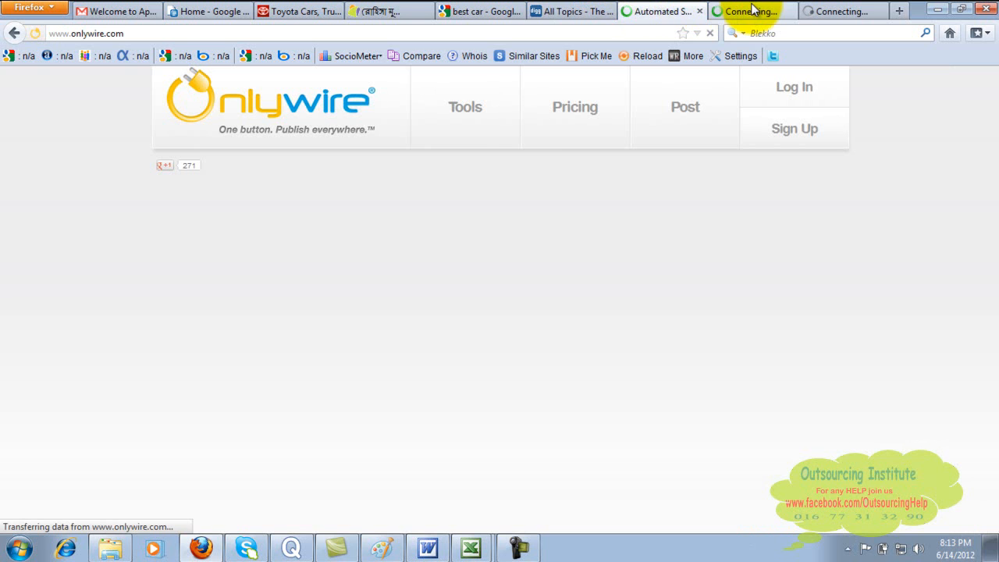
click(751, 11)
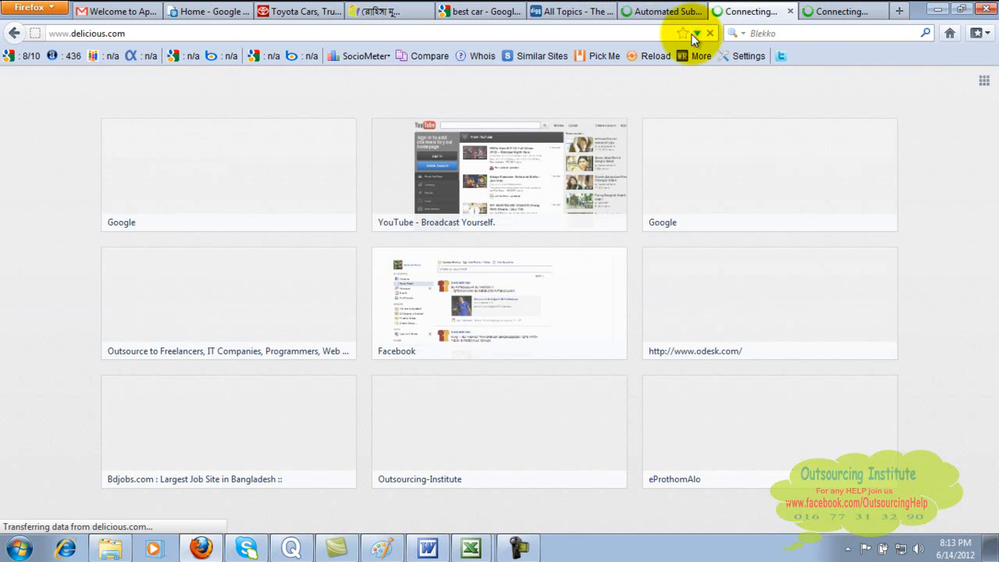
click(849, 13)
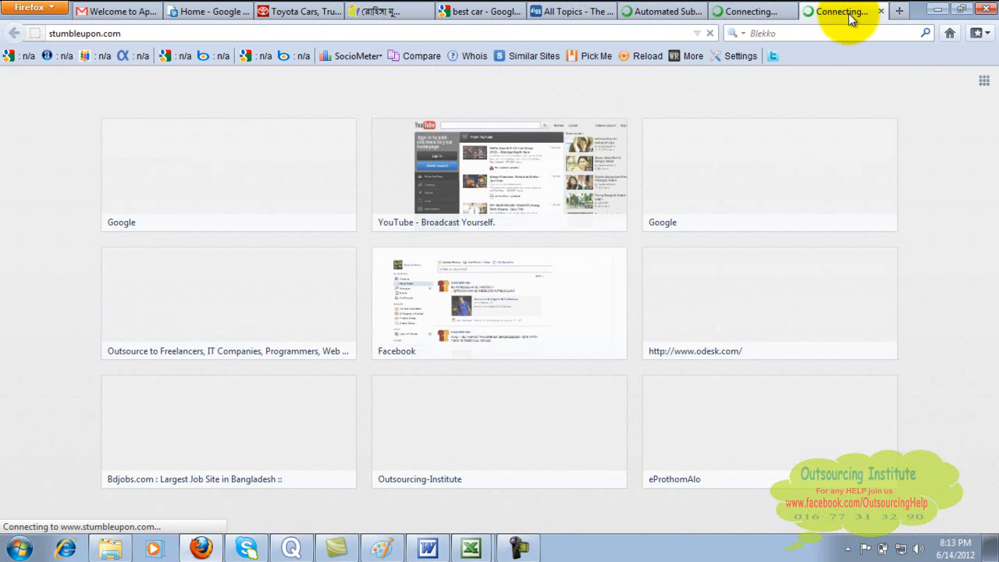
click(743, 10)
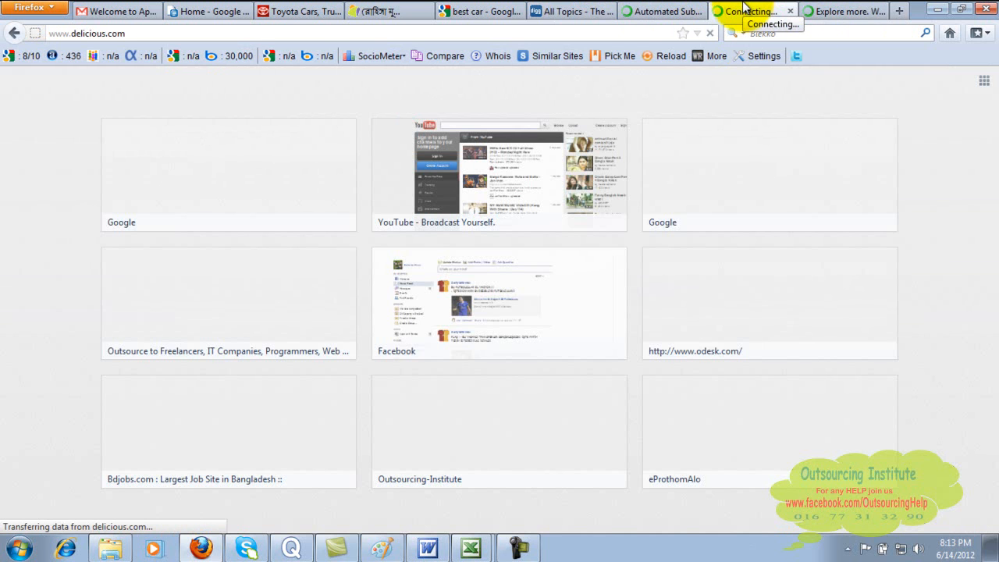
click(663, 10)
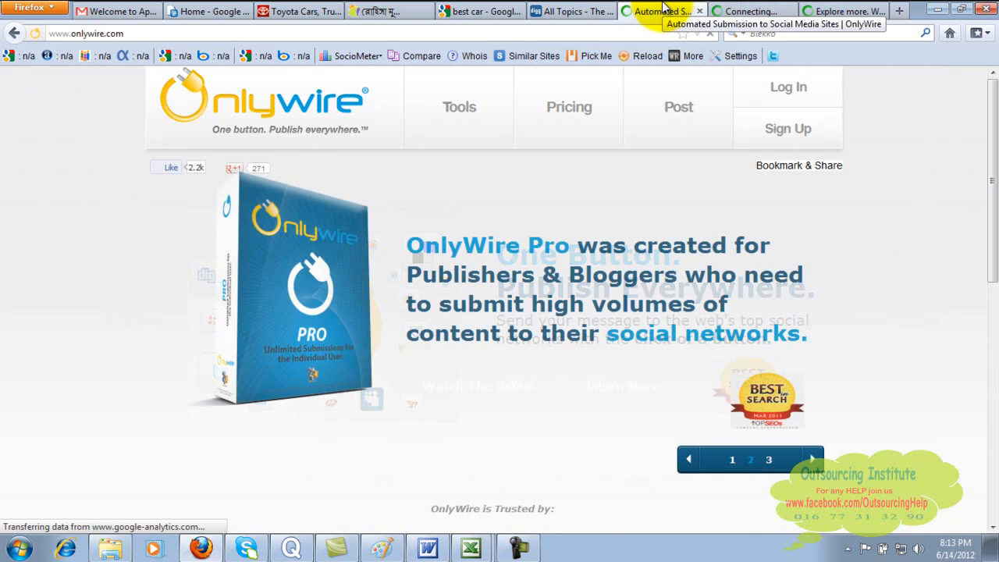
click(735, 9)
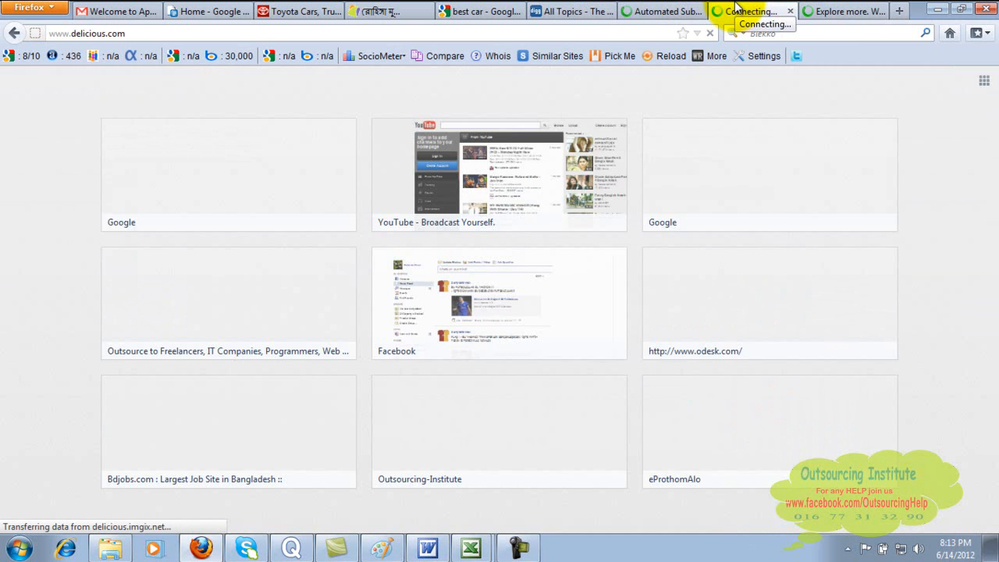
click(866, 10)
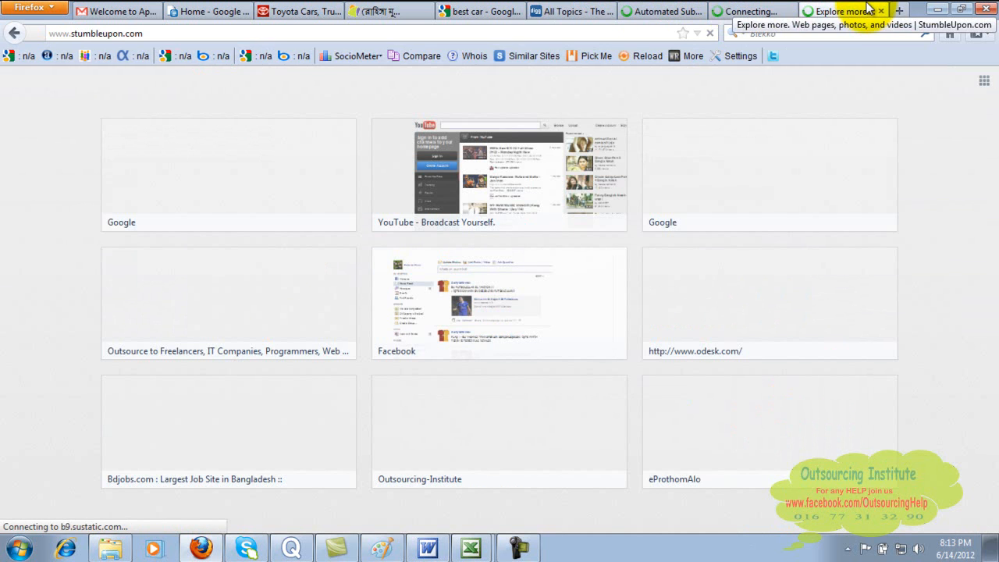
click(583, 16)
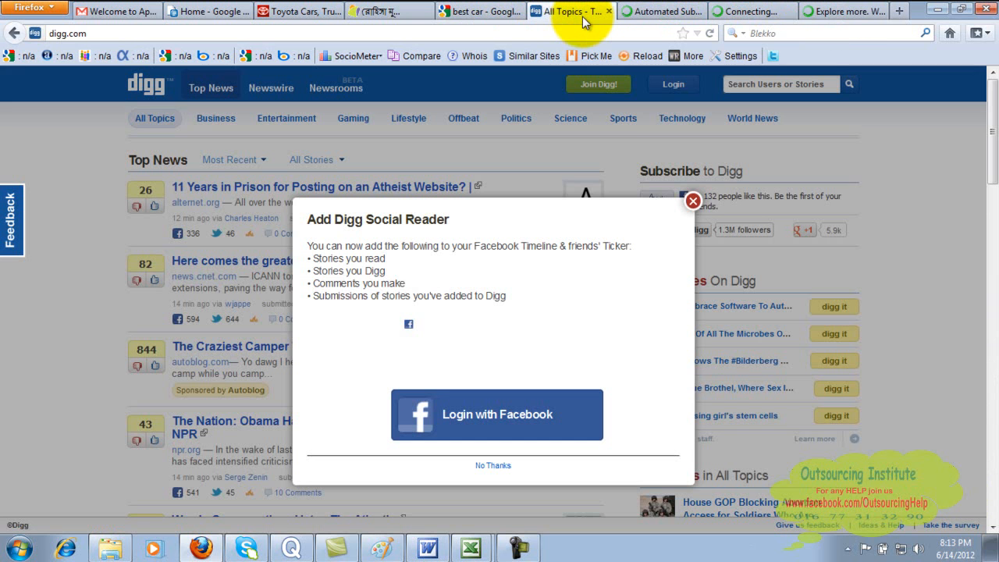
click(693, 200)
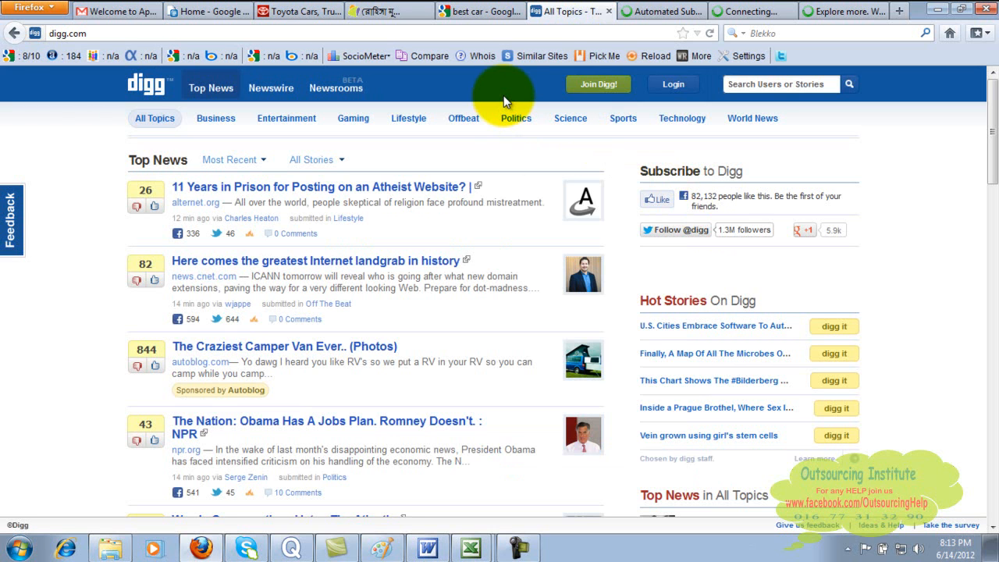
Step: Recheck OnlyWire, Delicious and StumbleUpon until loaded, then return to the Digg tab
click(653, 11)
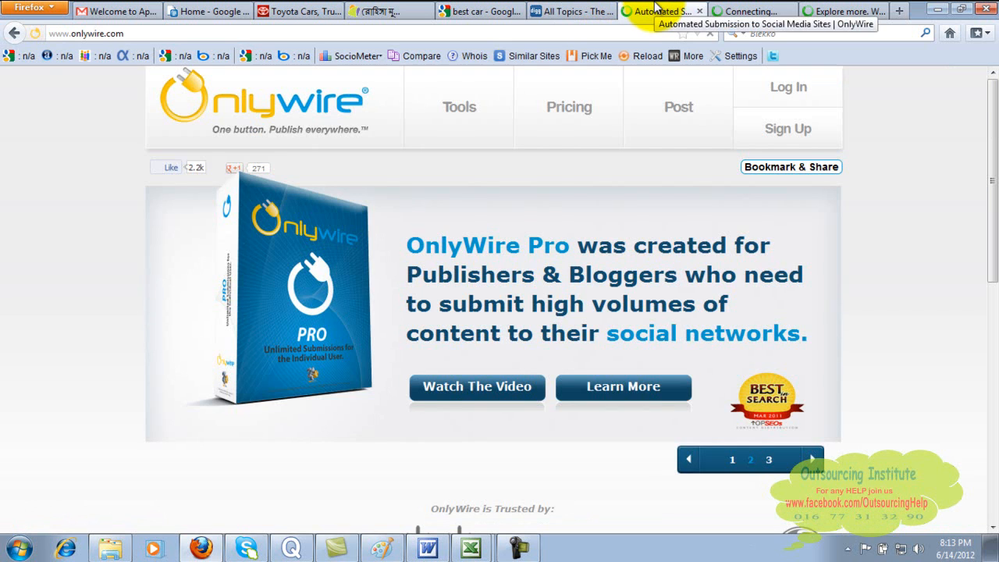
click(747, 8)
click(851, 10)
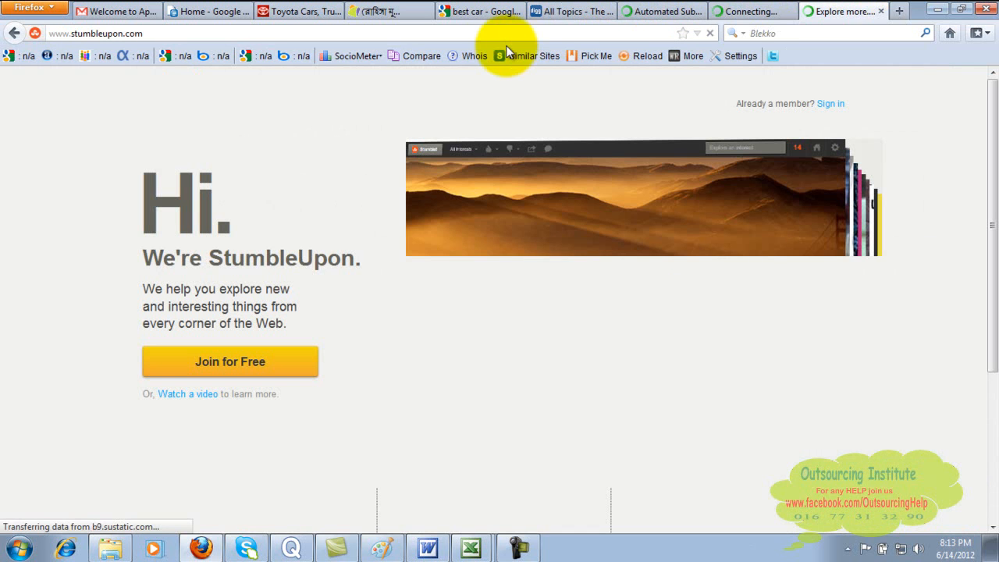
click(730, 11)
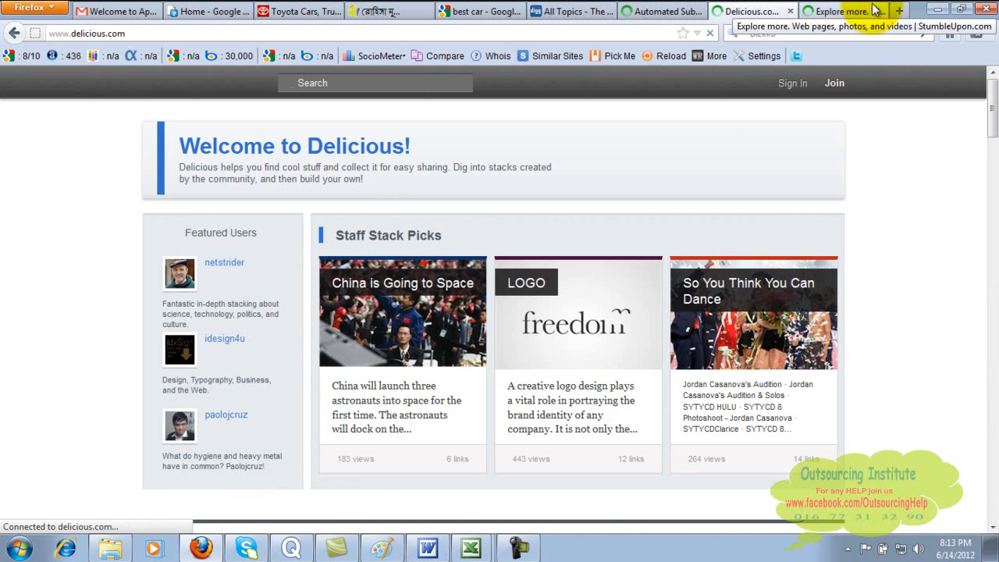
click(832, 12)
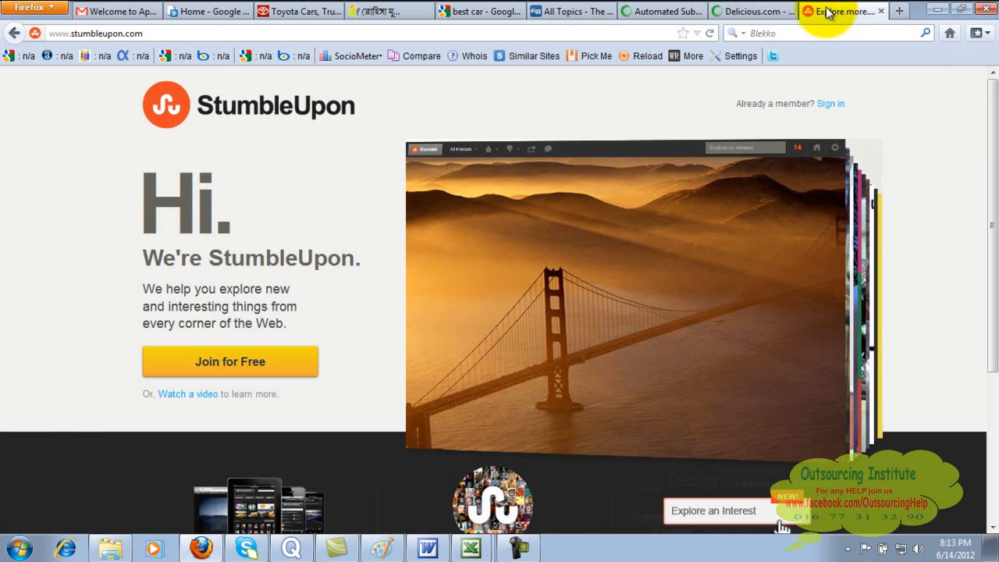
click(744, 13)
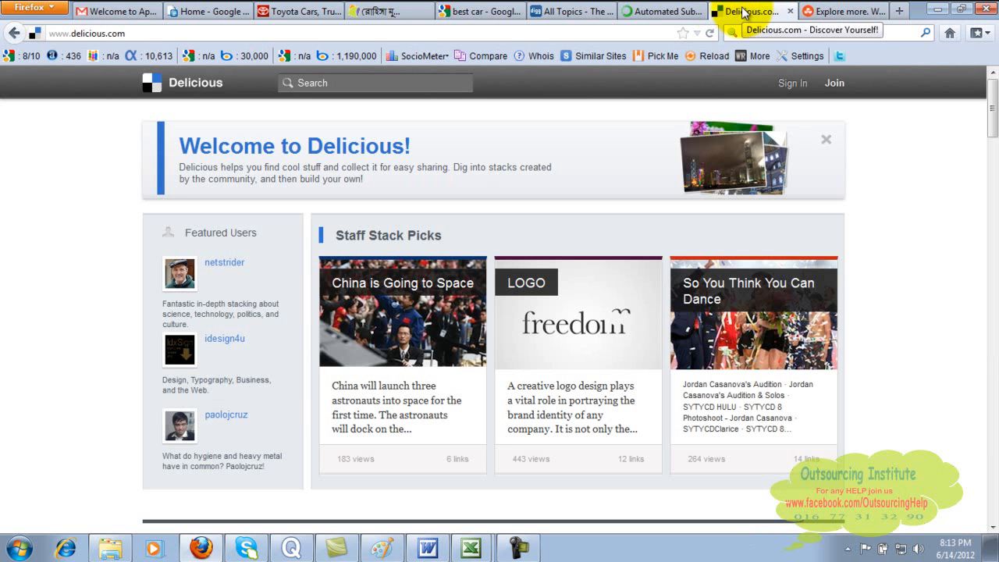
click(671, 11)
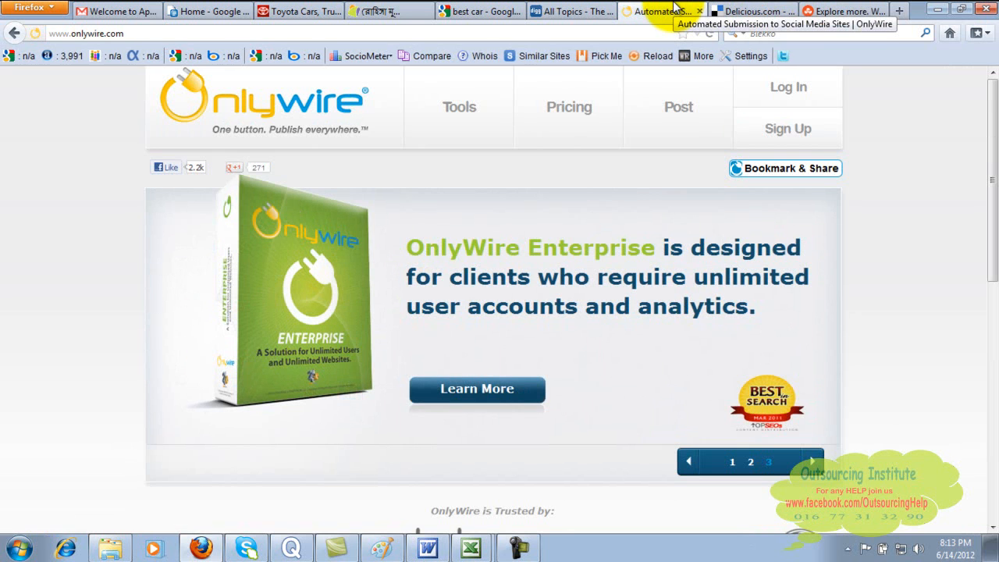
click(570, 9)
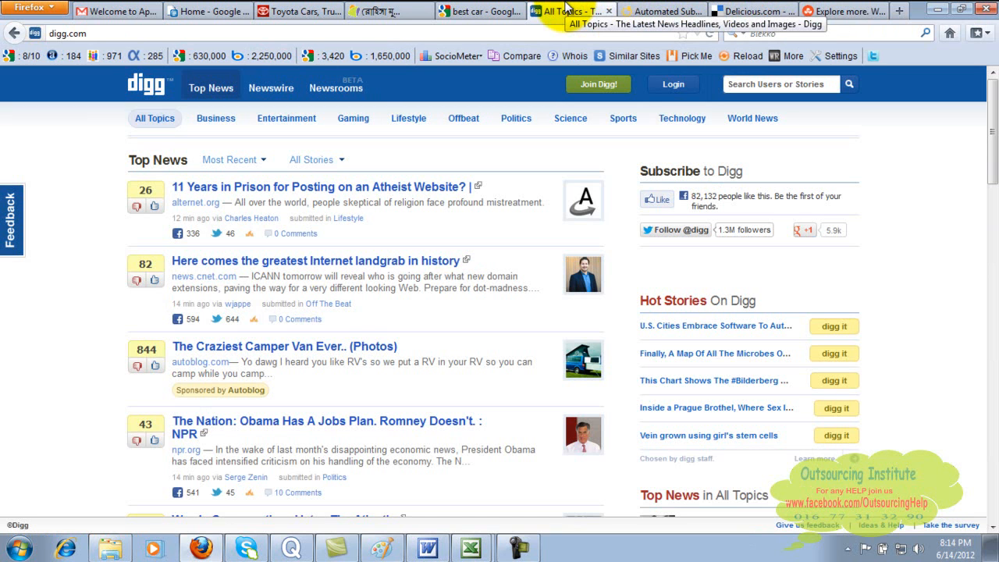
Step: Replace the 'best car' Google query with a search for 'top bookmarkigng site'
click(490, 11)
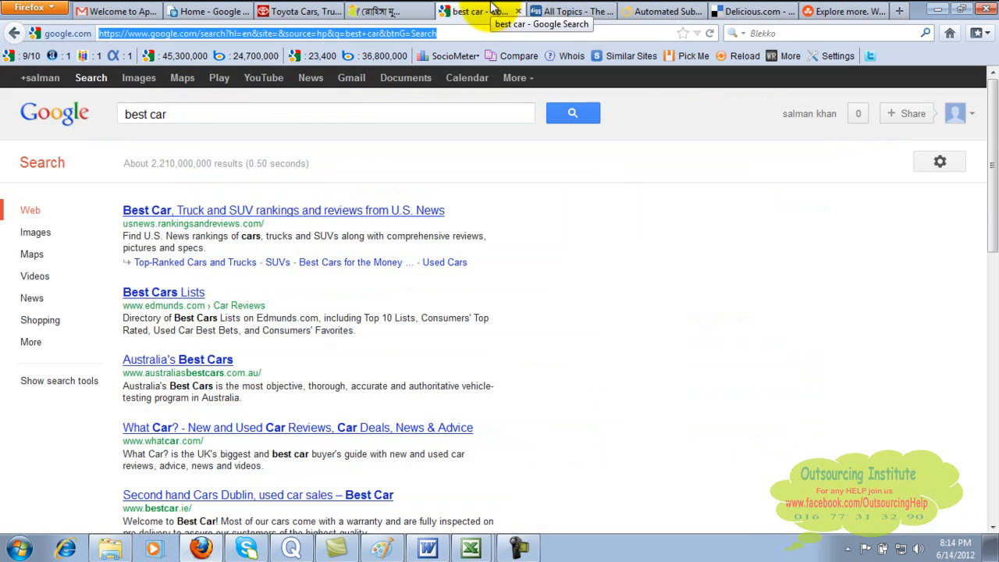
triple_click(198, 115)
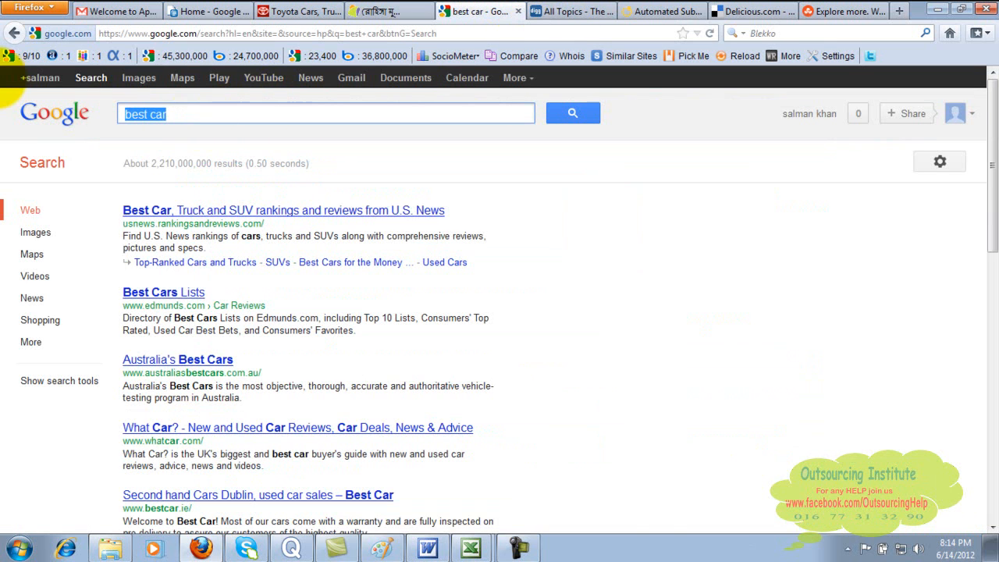
text(top b)
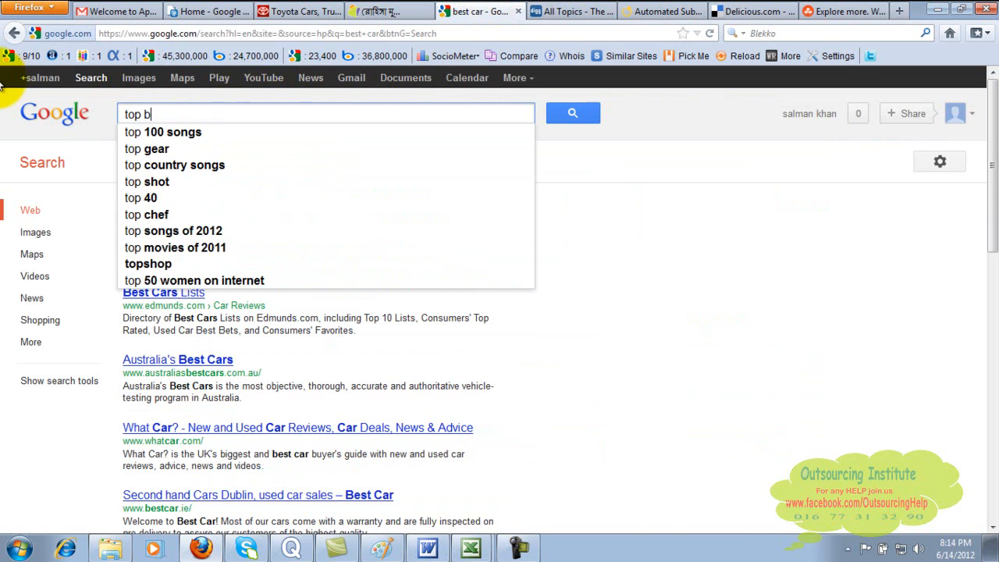
text(ookma)
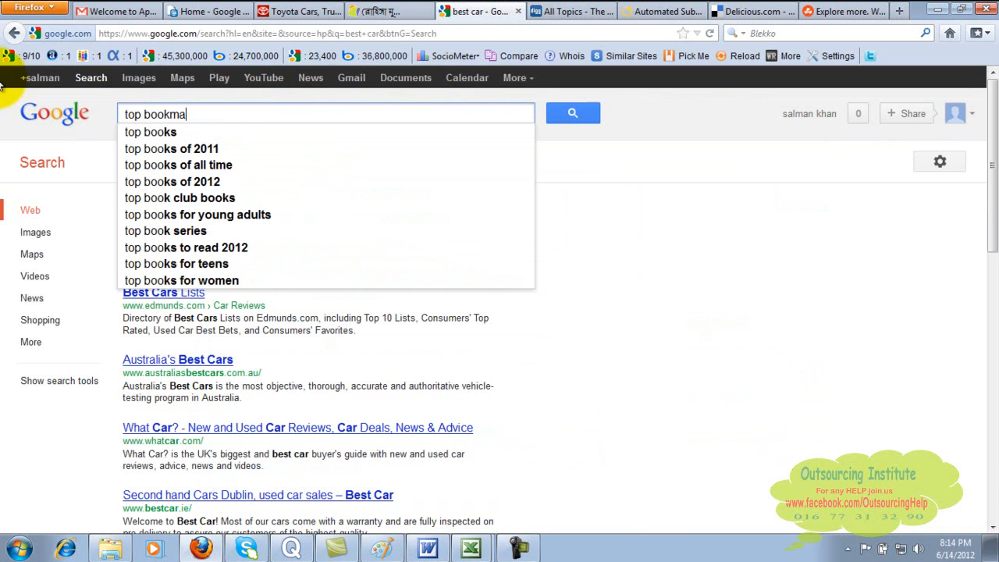
text(rkigng sites)
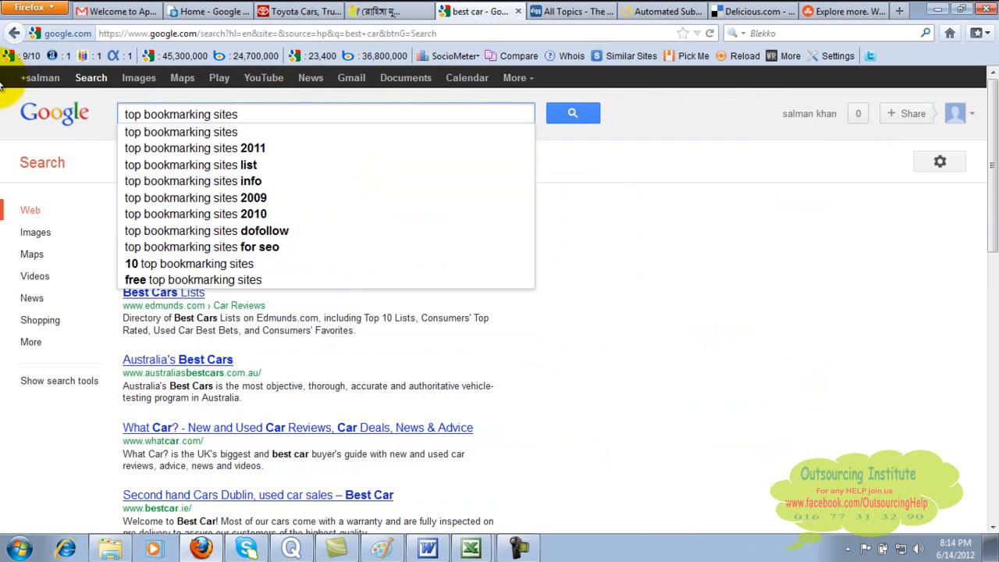
key(Return)
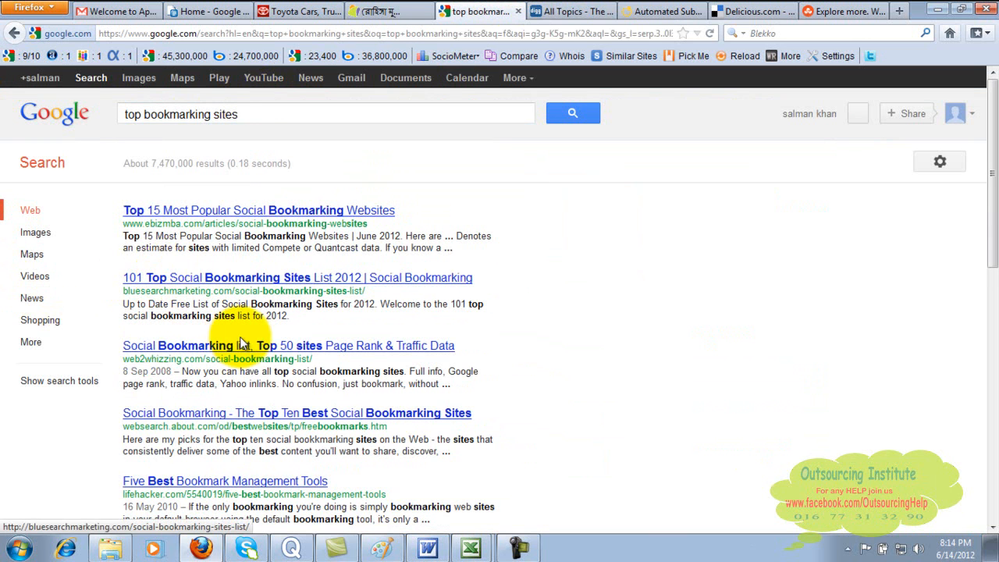
Step: Browse the bookmarking-site search results, then go back to the Digg front page
click(407, 426)
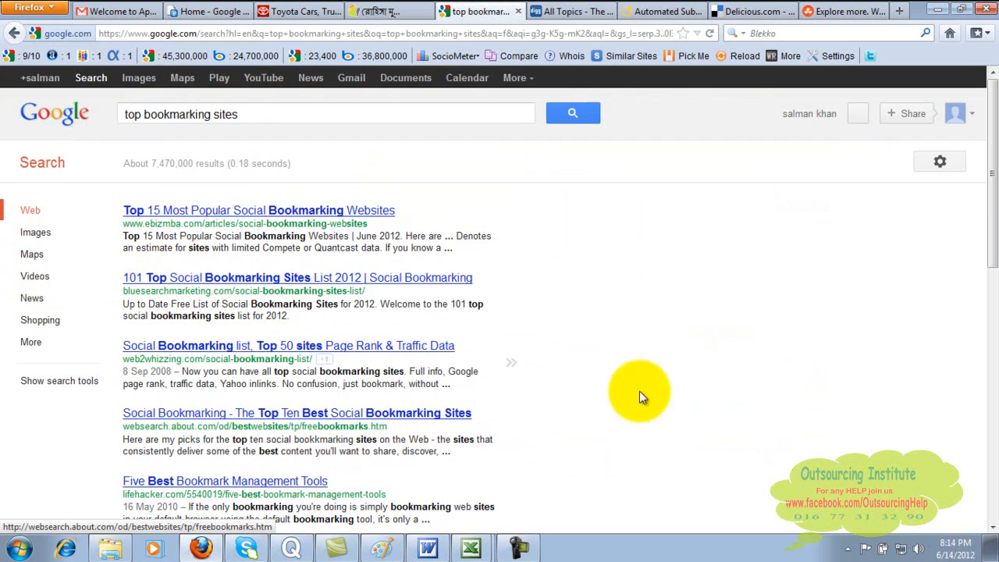
drag(991, 209, 997, 400)
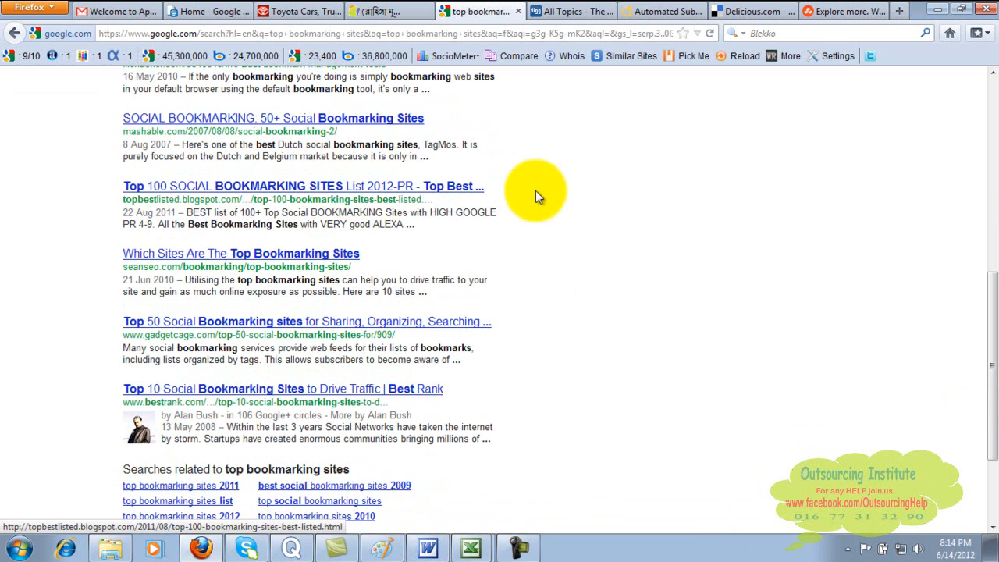
click(992, 111)
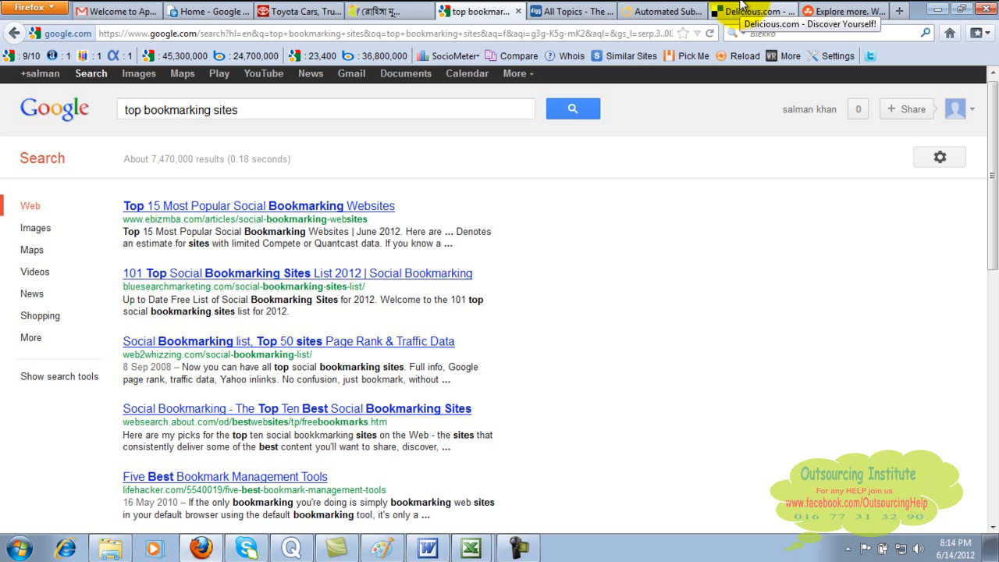
click(467, 104)
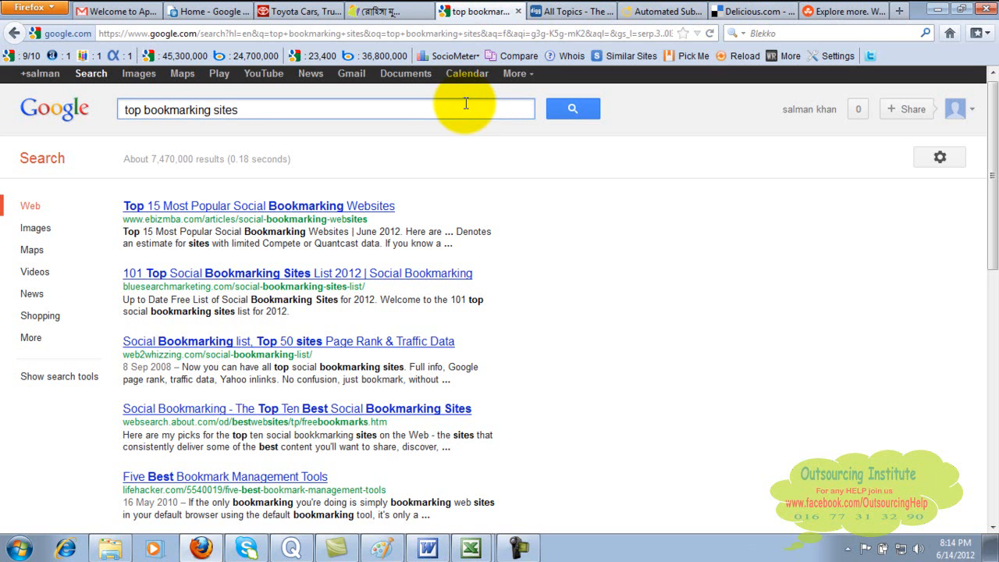
drag(992, 187, 841, 344)
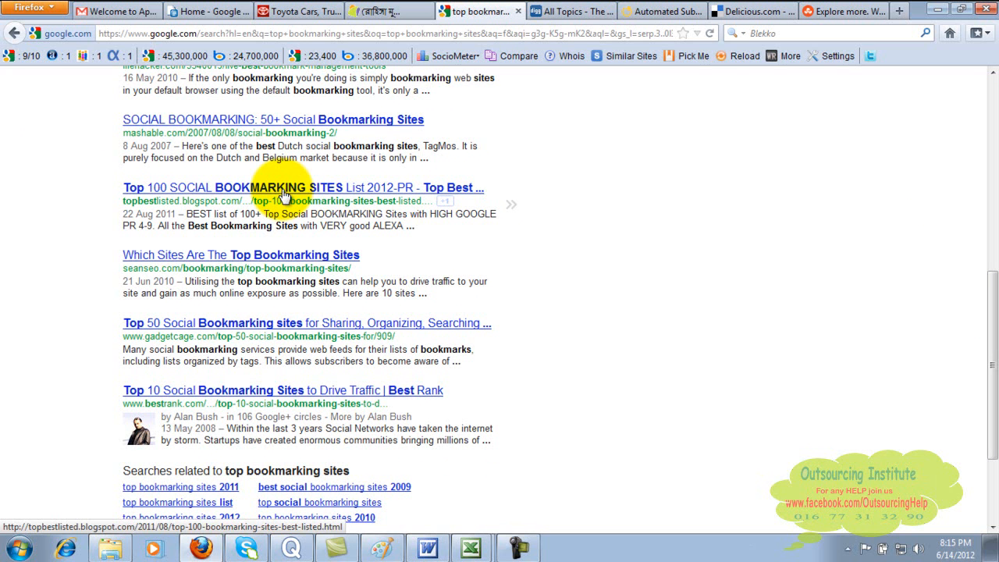
click(591, 11)
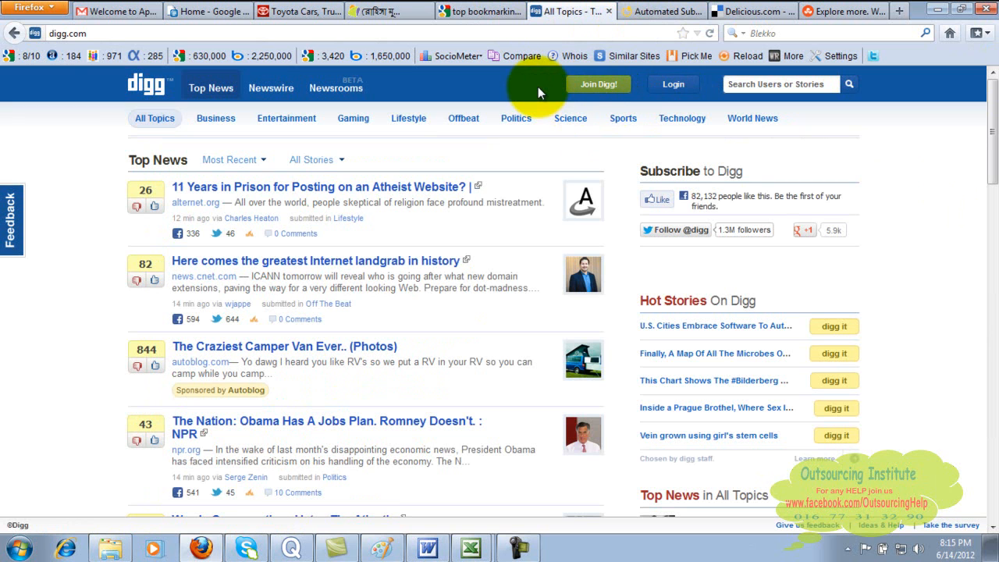
click(608, 87)
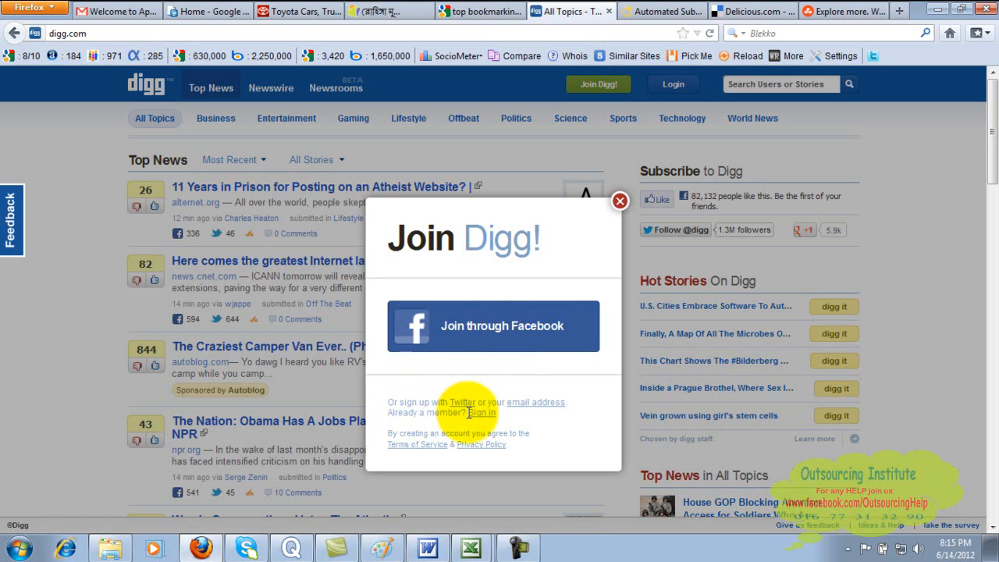
click(538, 404)
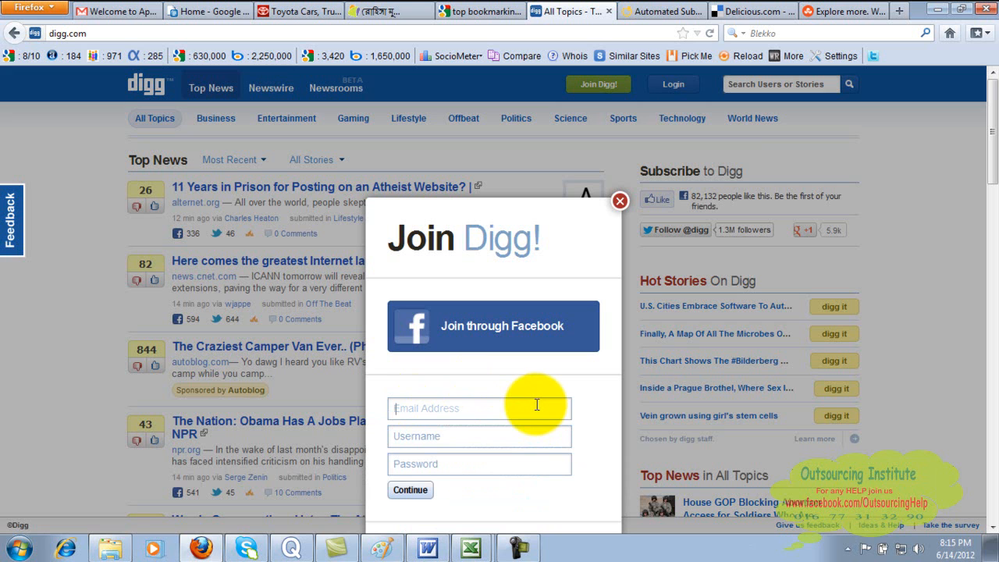
click(523, 433)
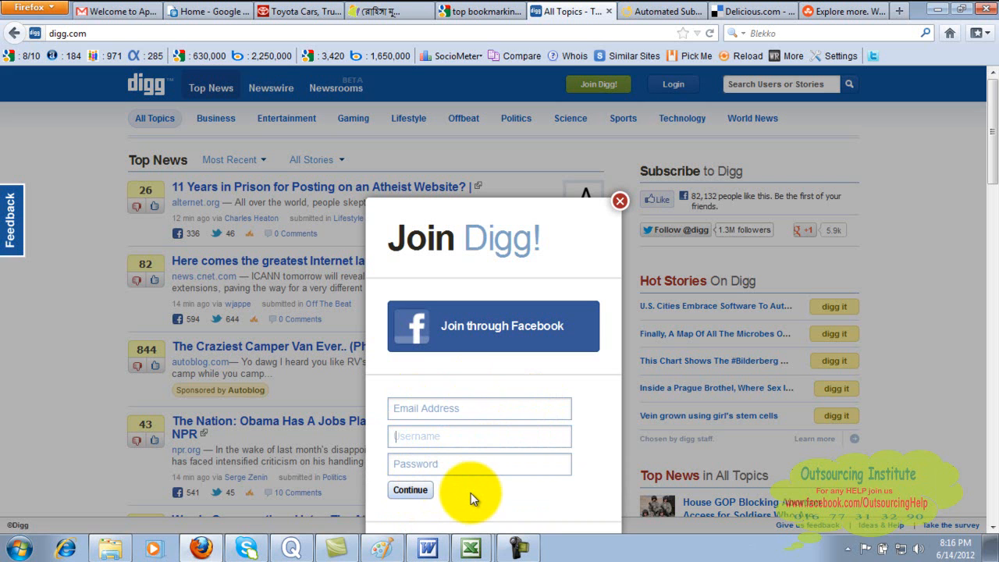
click(620, 203)
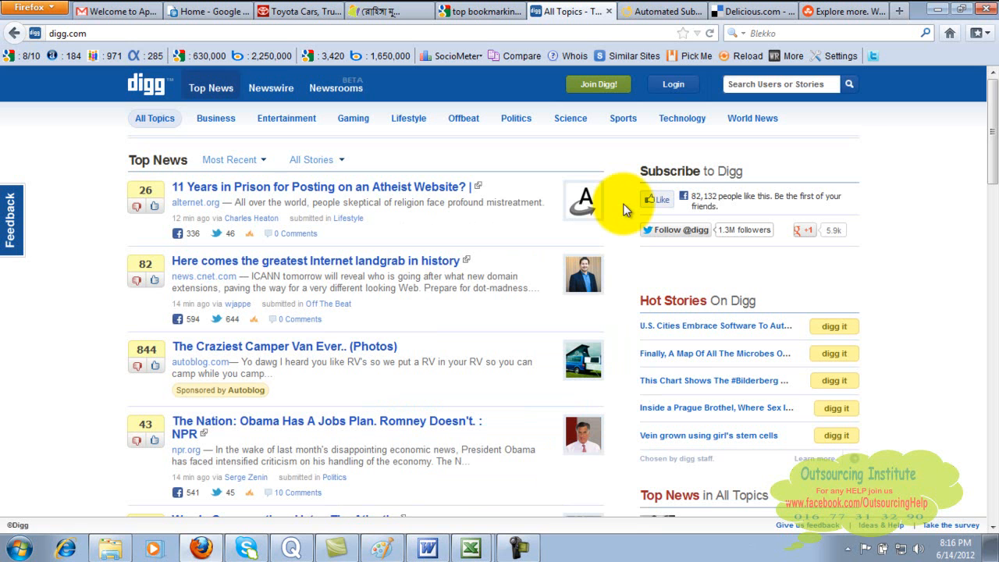
Step: Log in to Digg with the account username and password, dismissing the remember-password prompt
click(674, 86)
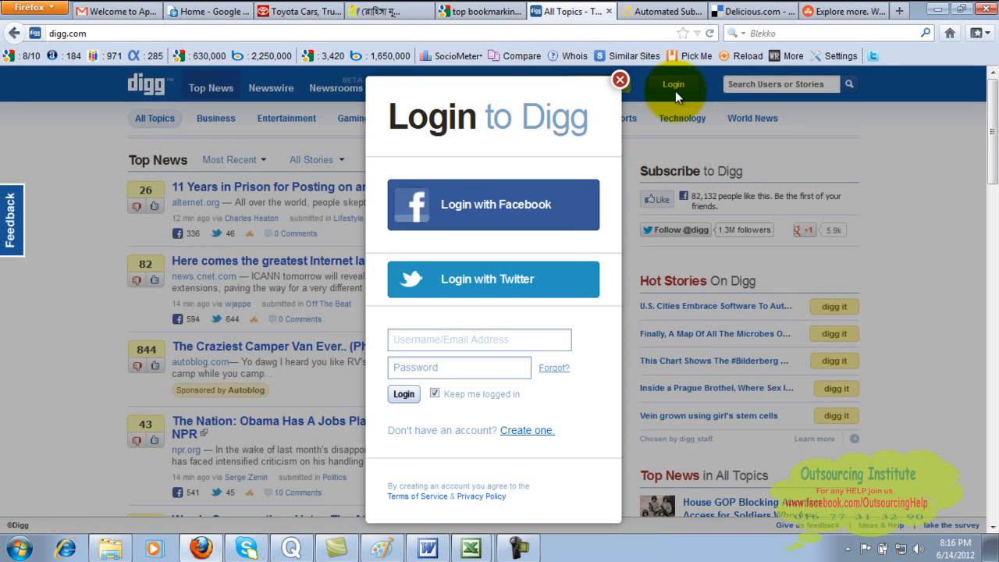
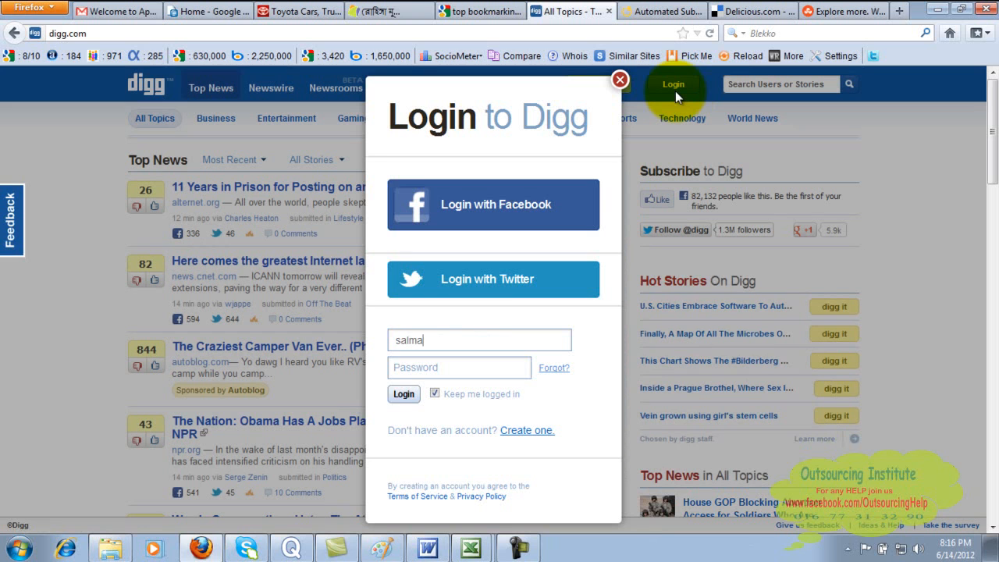
click(472, 375)
text(*****)
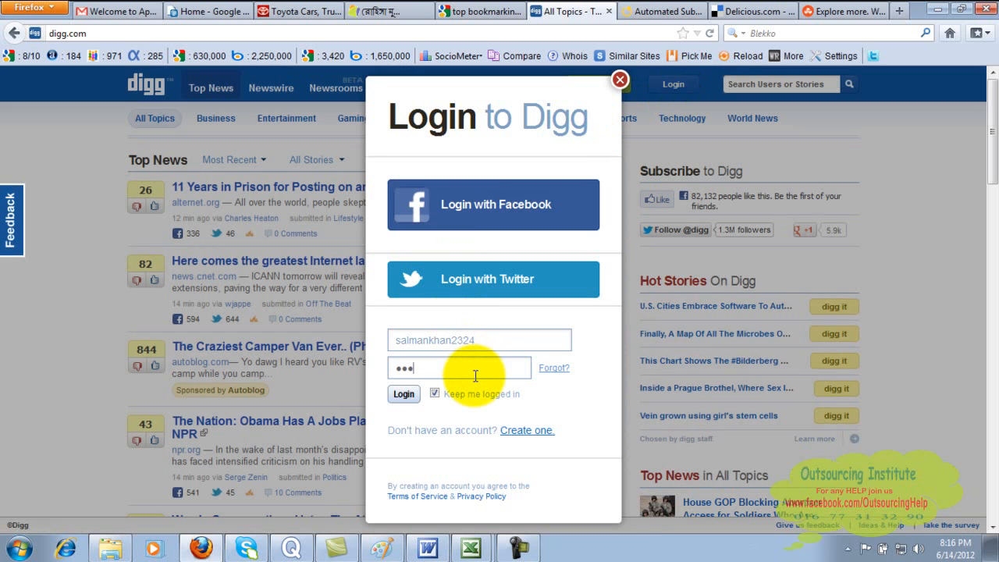
text(****)
click(404, 395)
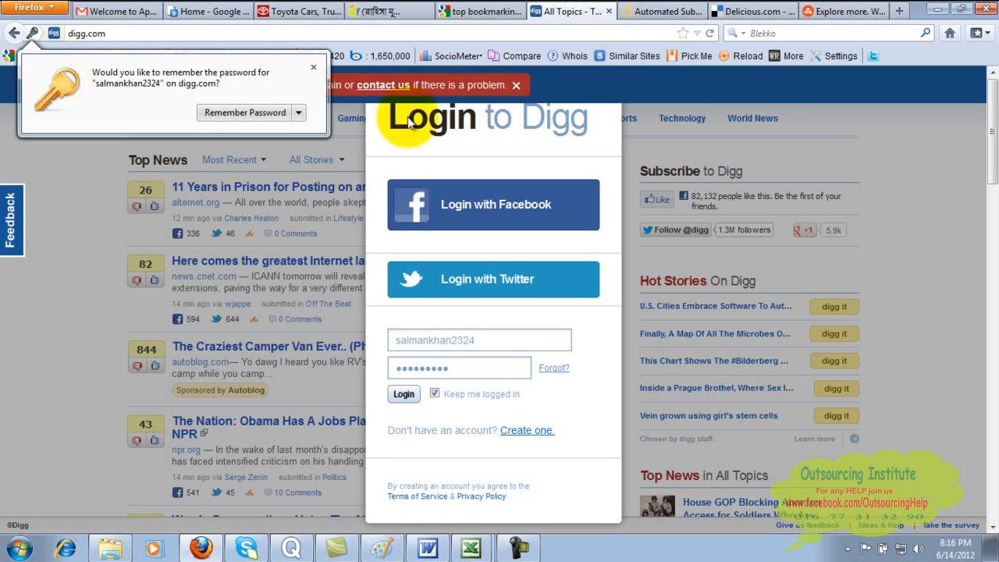
click(314, 68)
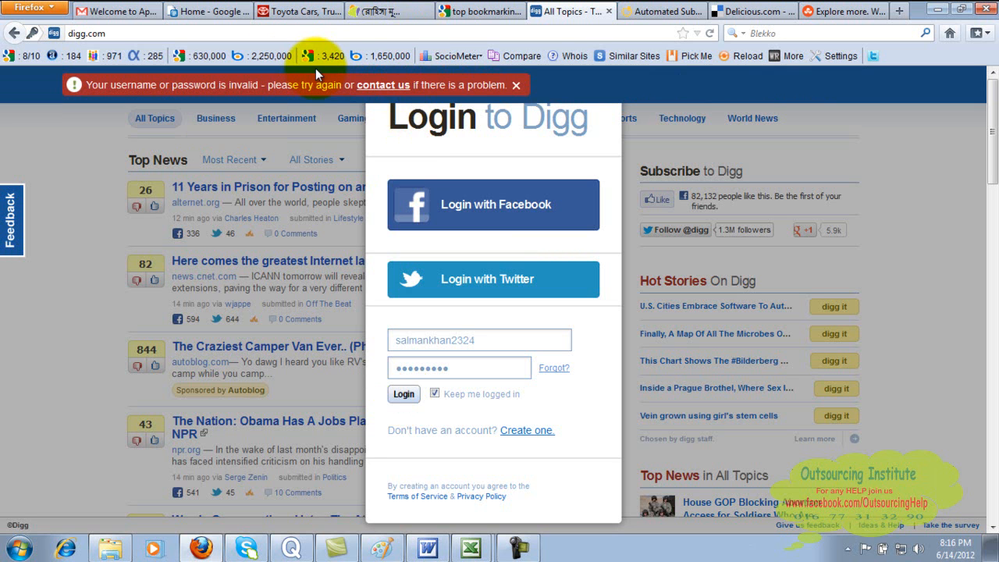
Step: Retry the login using the full Gmail address as the username
click(495, 341)
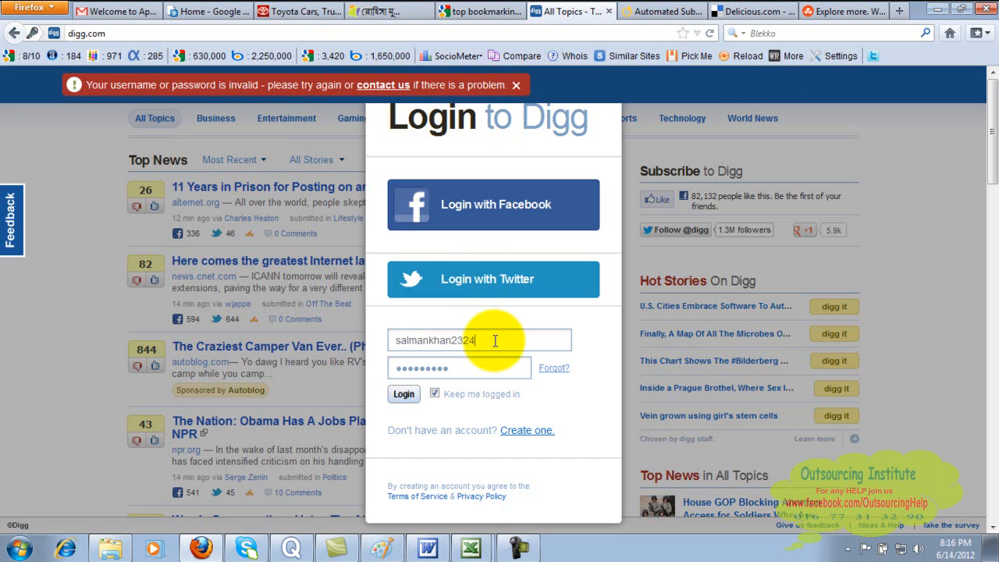
text(@gmail.com)
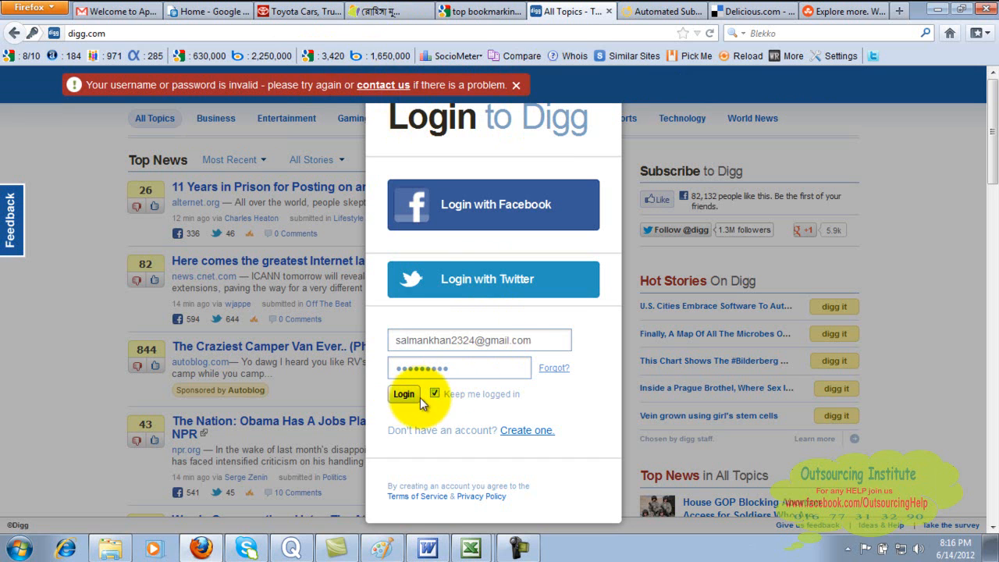
click(404, 395)
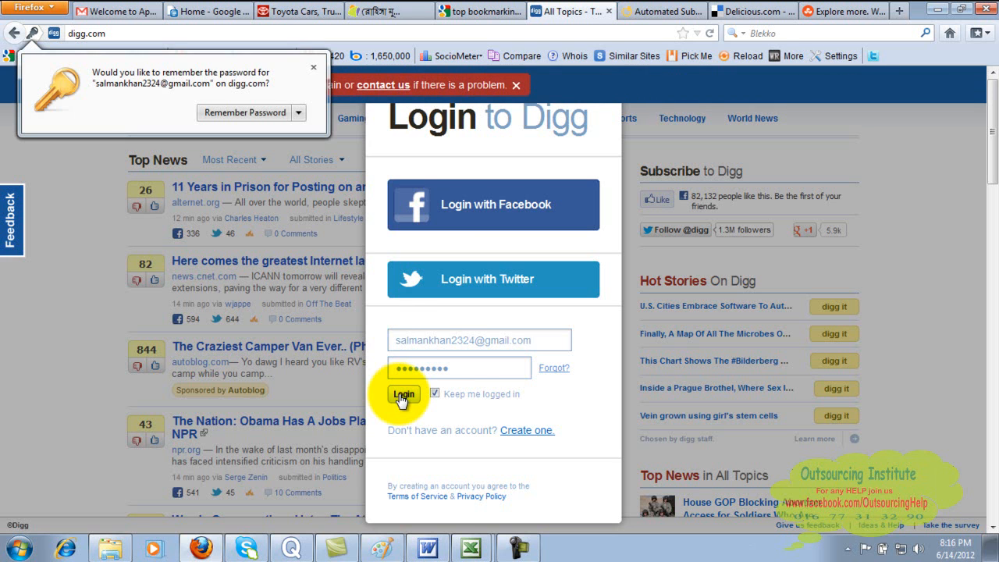
click(313, 68)
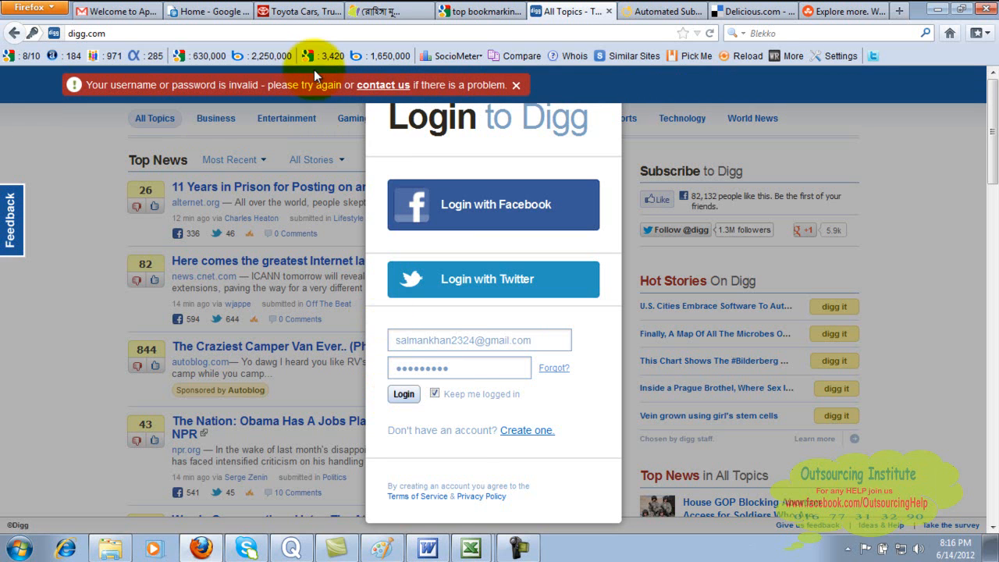
triple_click(535, 342)
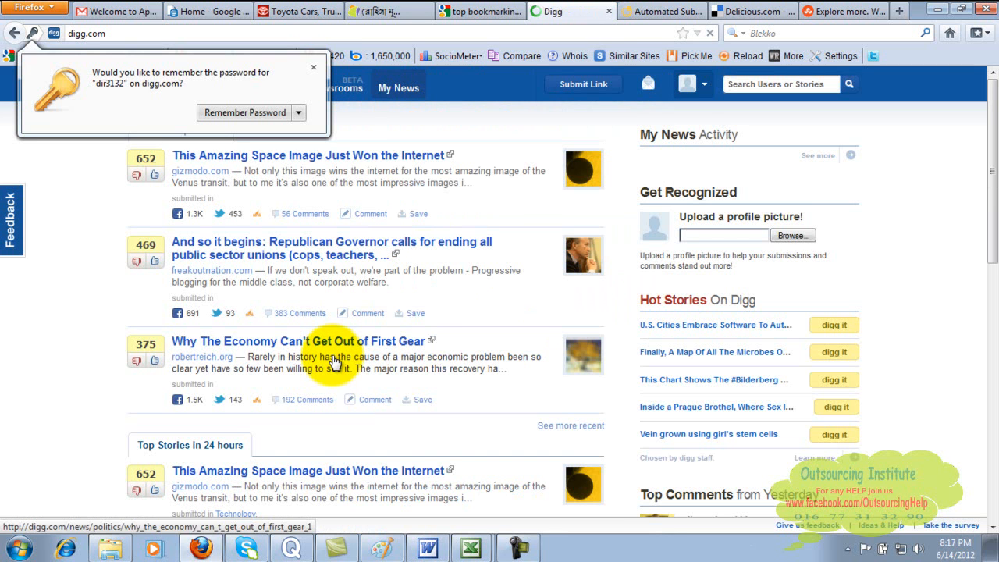
Step: Close the Remember Password prompt, glance at the Toyota tab, and return to Digg's My News
click(313, 64)
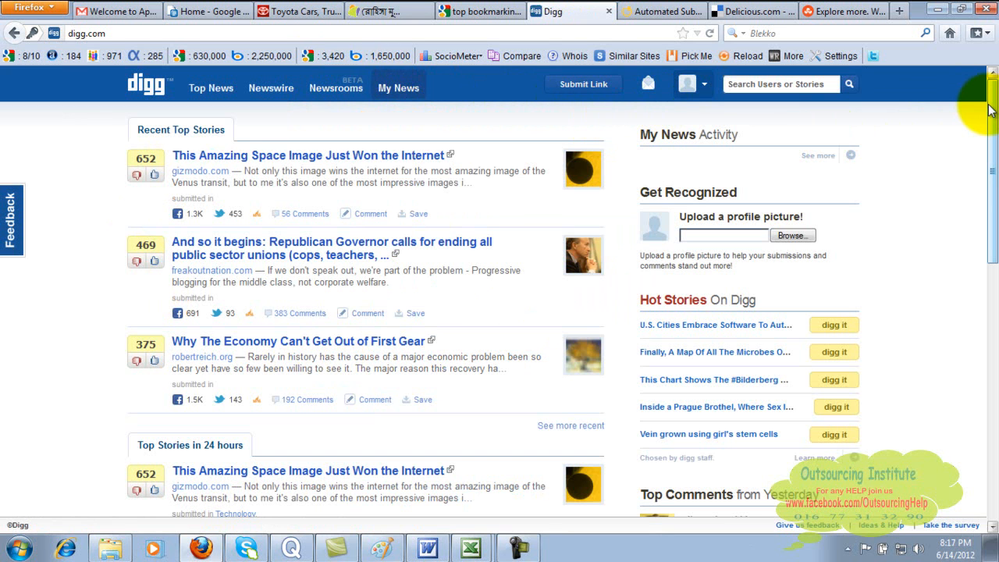
click(303, 9)
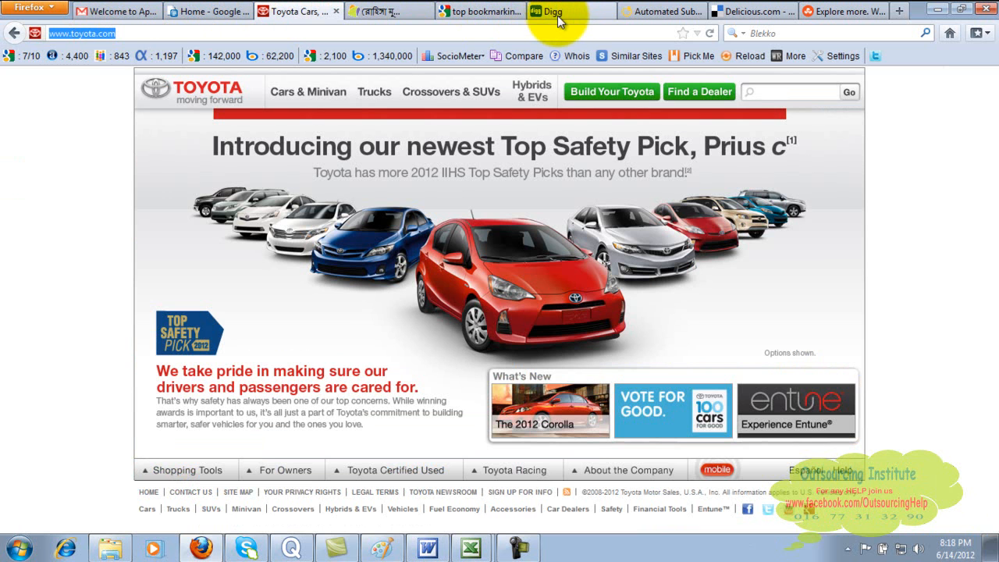
click(558, 13)
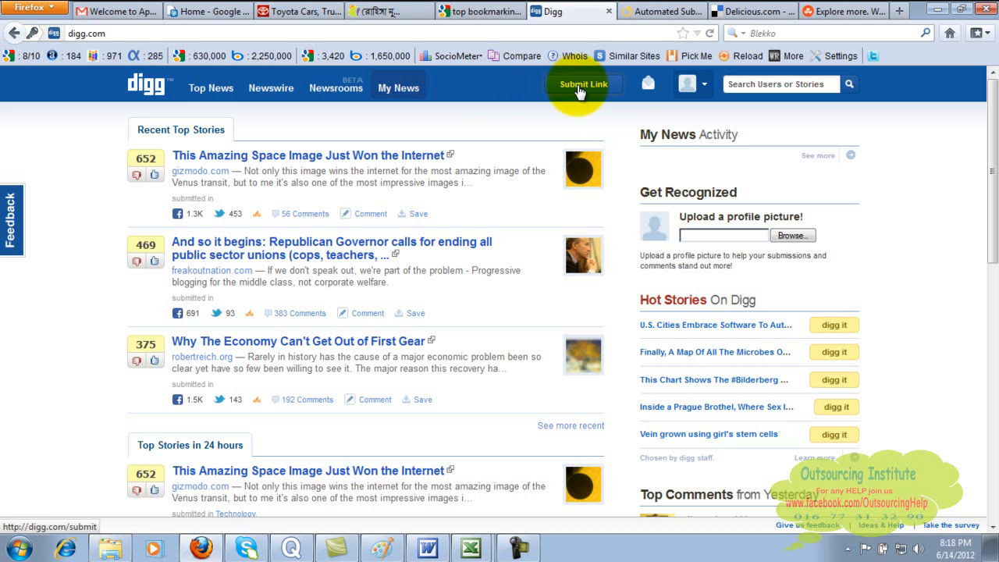
click(578, 88)
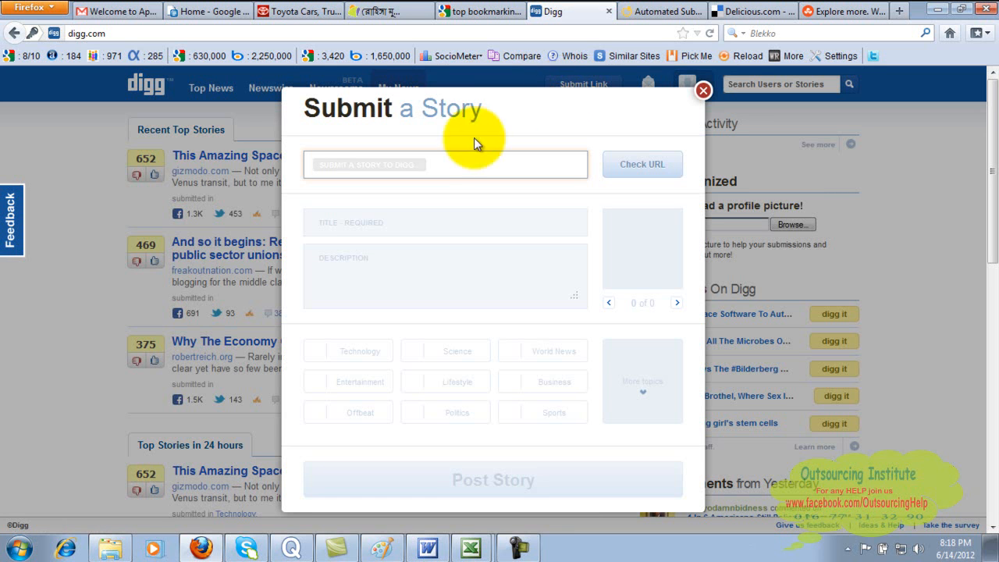
click(428, 157)
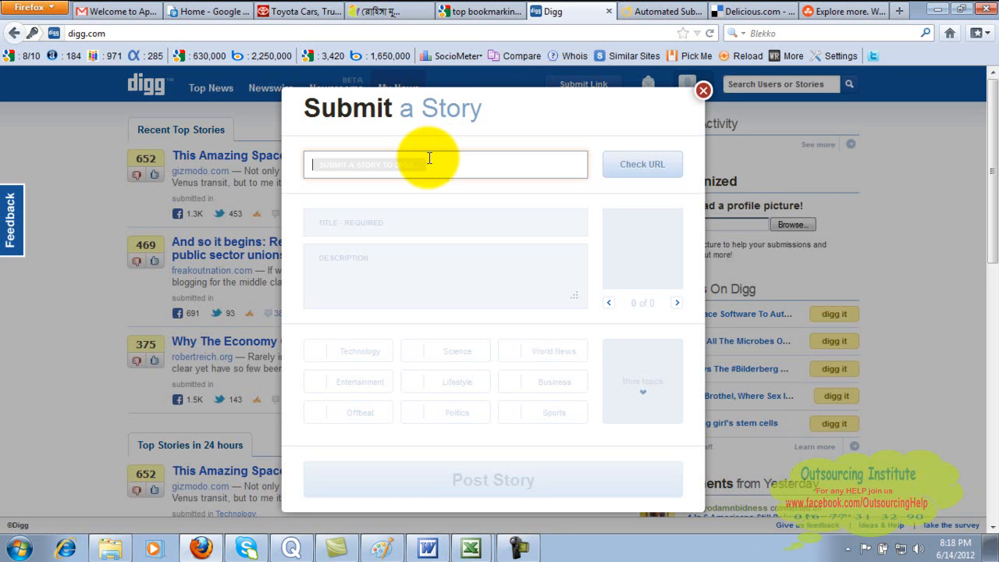
click(286, 14)
click(209, 35)
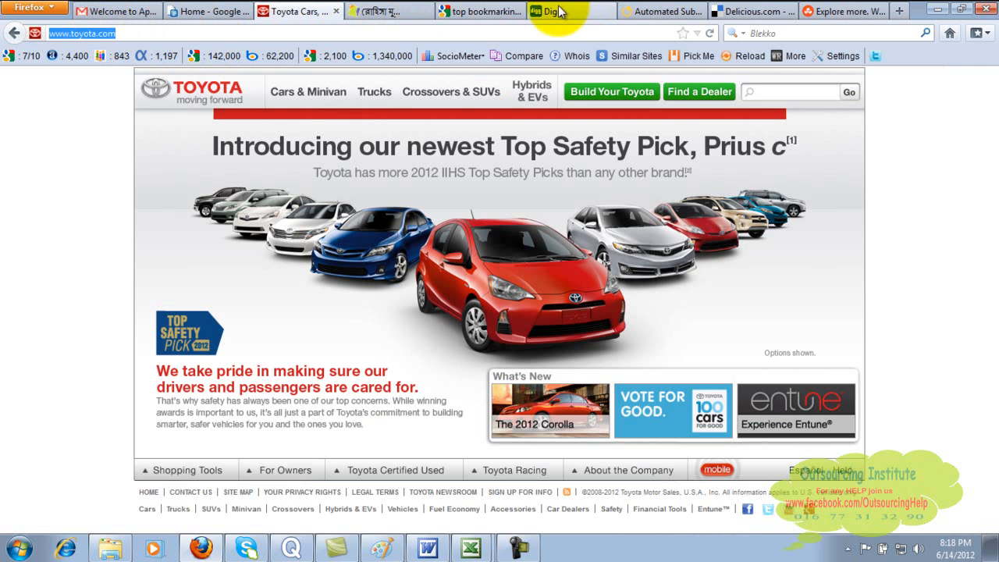
click(562, 11)
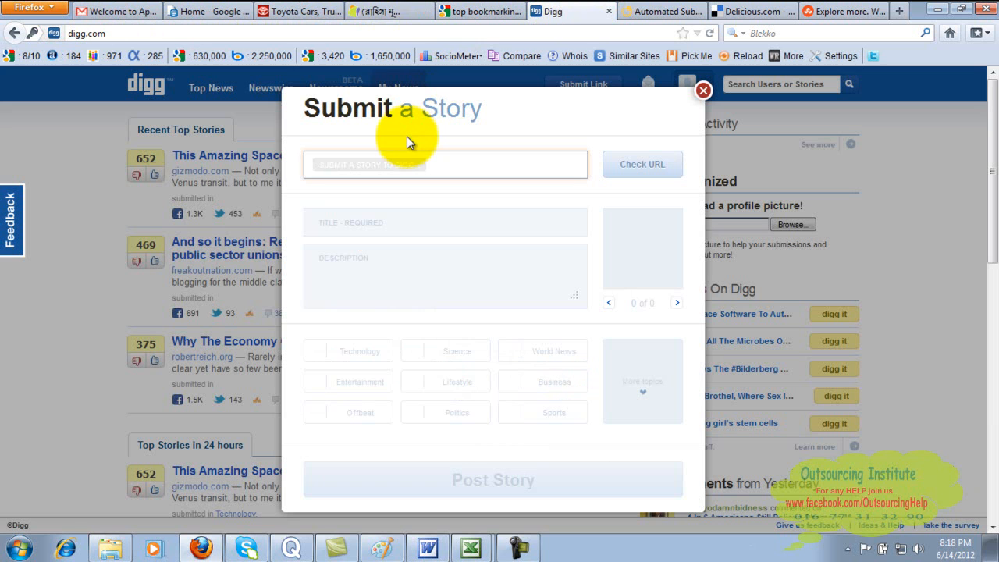
text(www.toy)
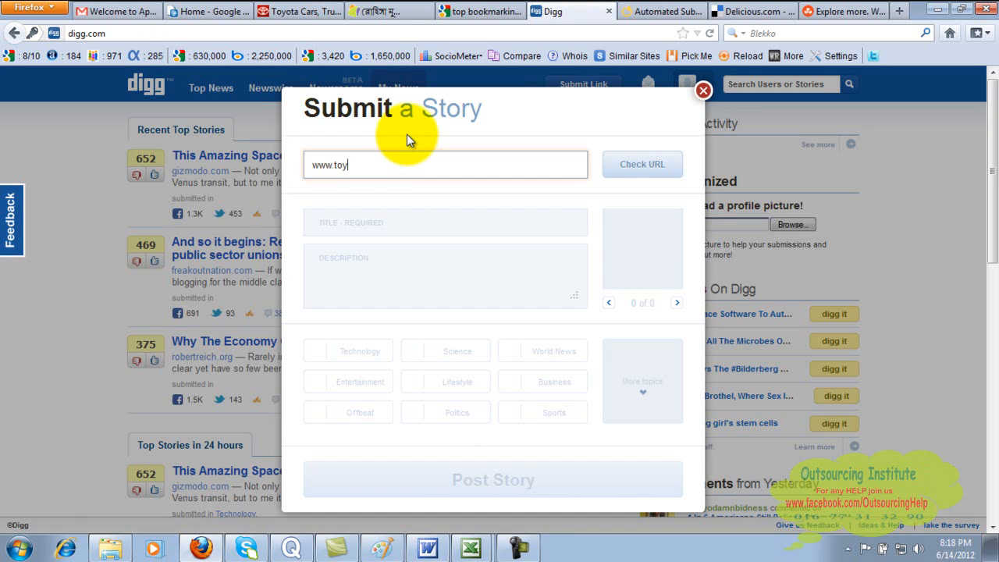
text(ota.com)
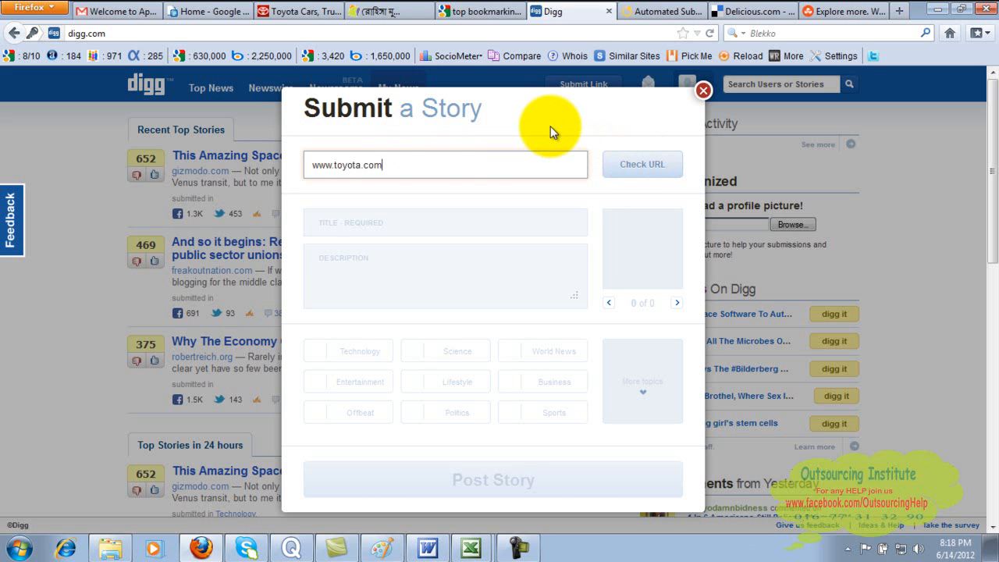
key(BackSpace)
key(BackSpace)
key(BackSpace)
key(BackSpace)
key(BackSpace)
key(BackSpace)
key(BackSpace)
key(BackSpace)
key(BackSpace)
key(BackSpace)
key(BackSpace)
key(BackSpace)
key(BackSpace)
key(BackSpace)
click(320, 9)
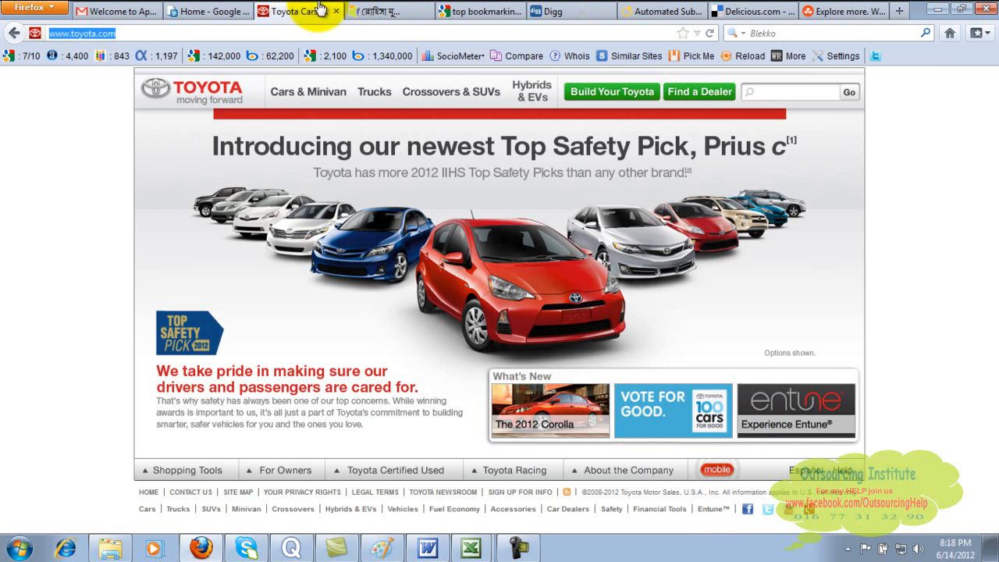
mouse_move(410, 481)
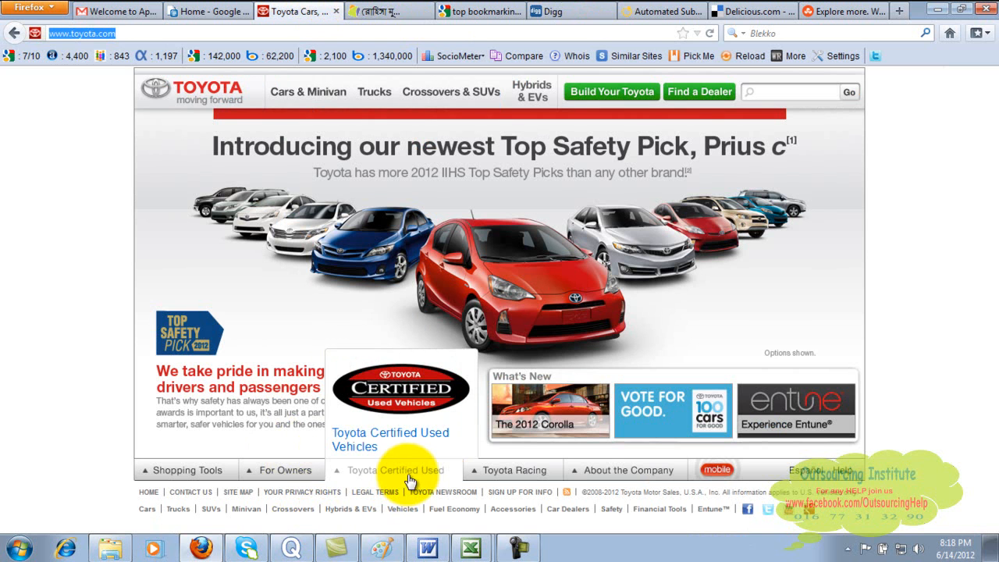
mouse_move(549, 476)
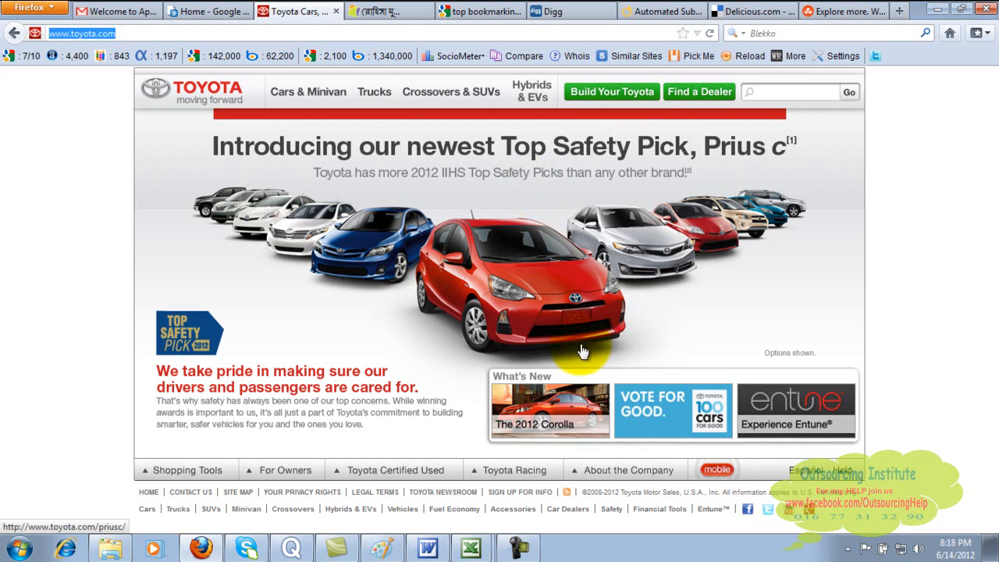
click(577, 14)
text(www.yahmaha.com)
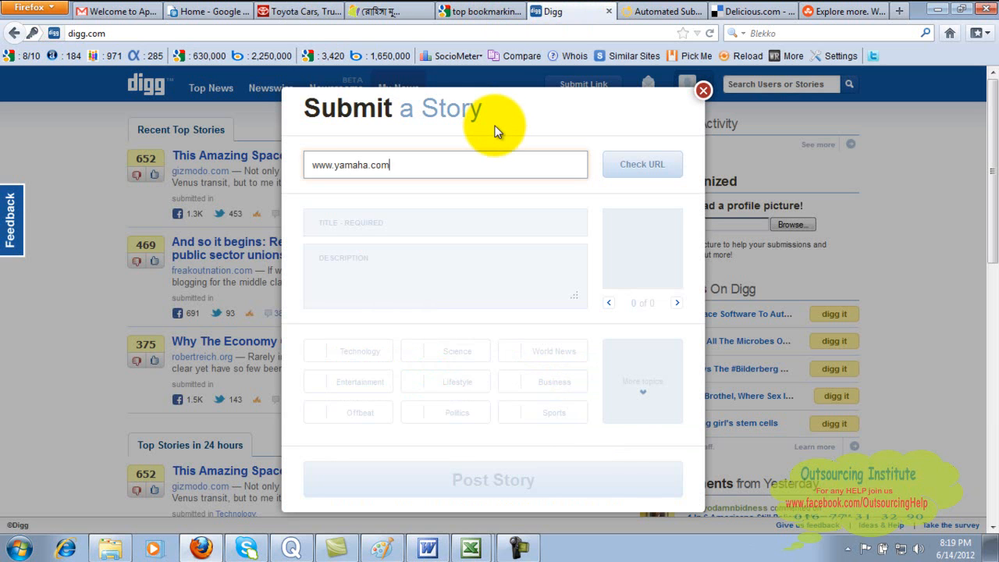
click(670, 171)
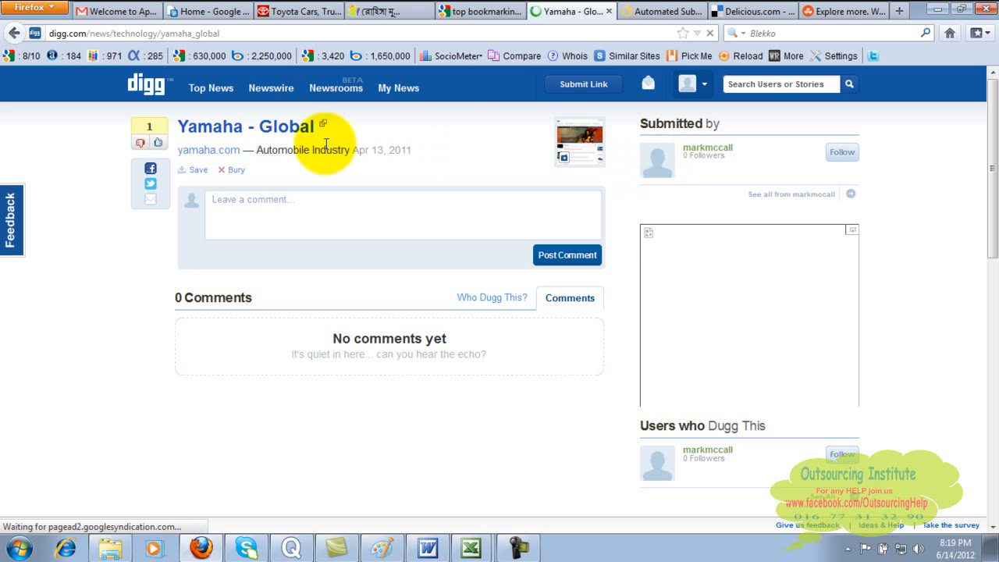
Step: Start a new Digg story submission and copy the somewhereinblog post's web address
click(579, 84)
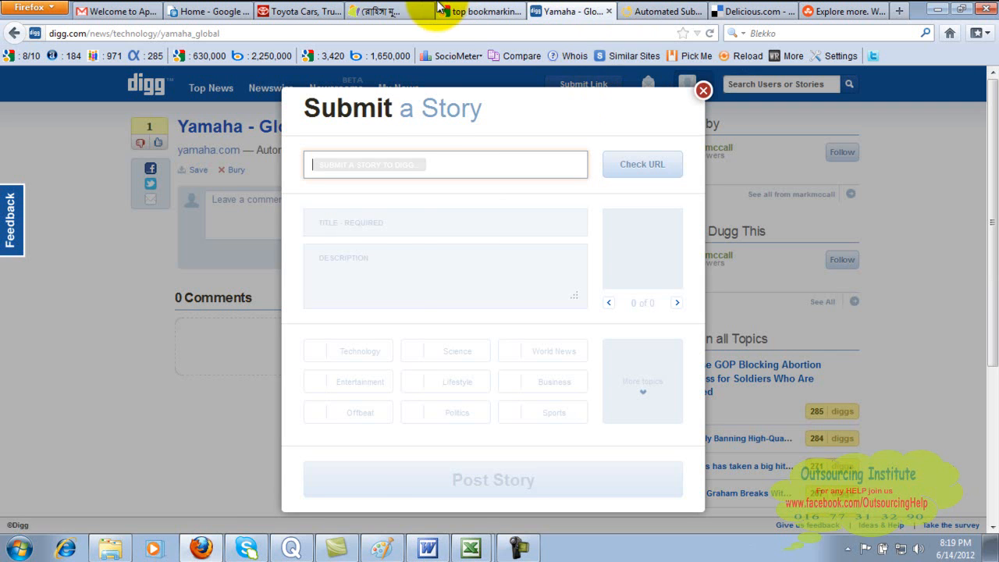
click(414, 11)
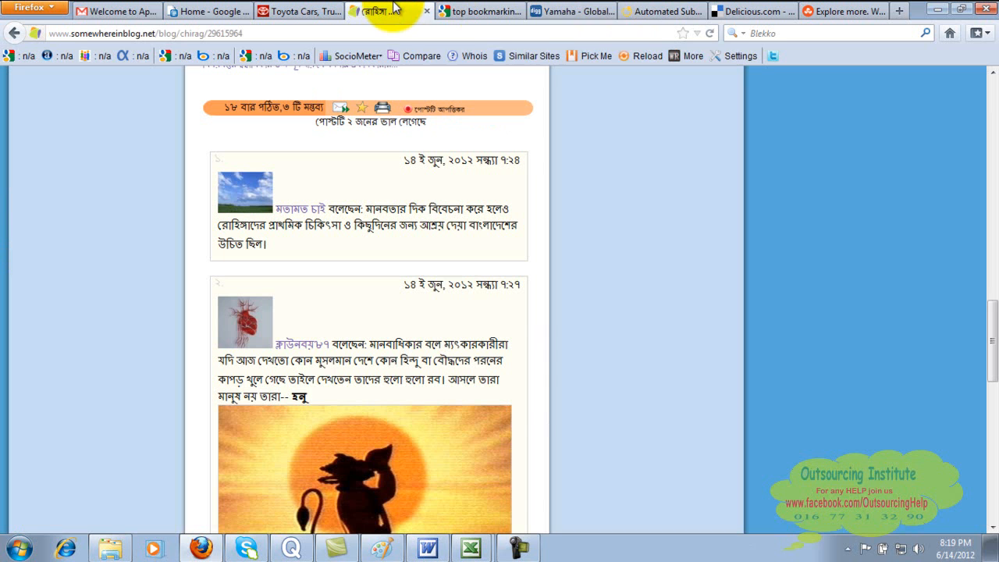
click(156, 33)
right_click(160, 35)
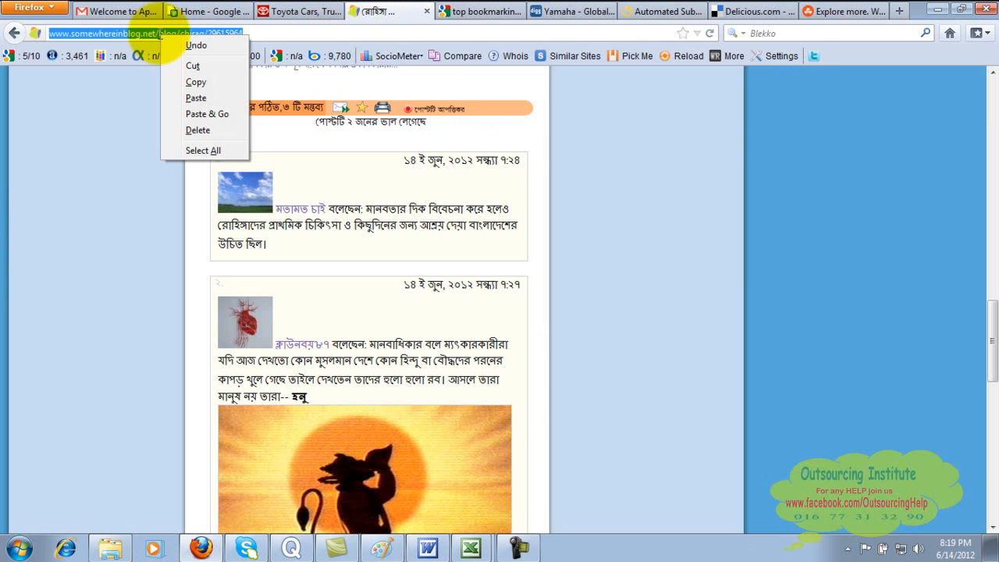
click(202, 81)
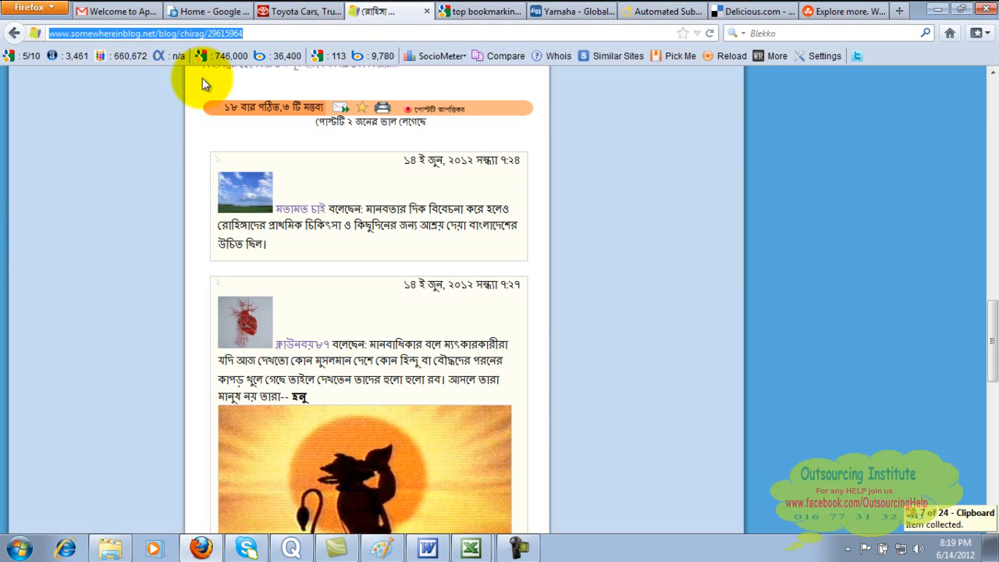
Step: Paste the blog link into Digg's story URL field, then clear it after the crawl error
click(547, 11)
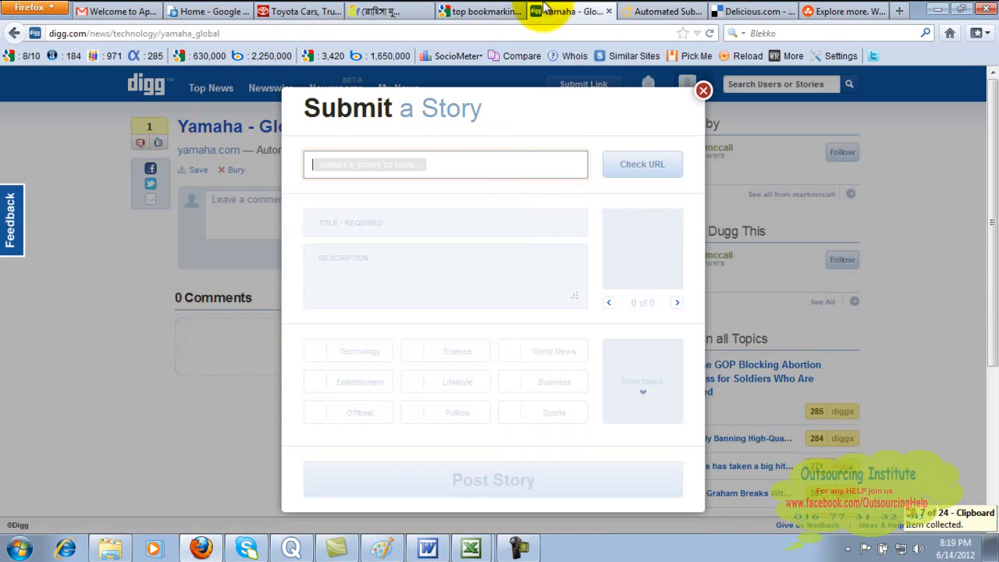
right_click(313, 169)
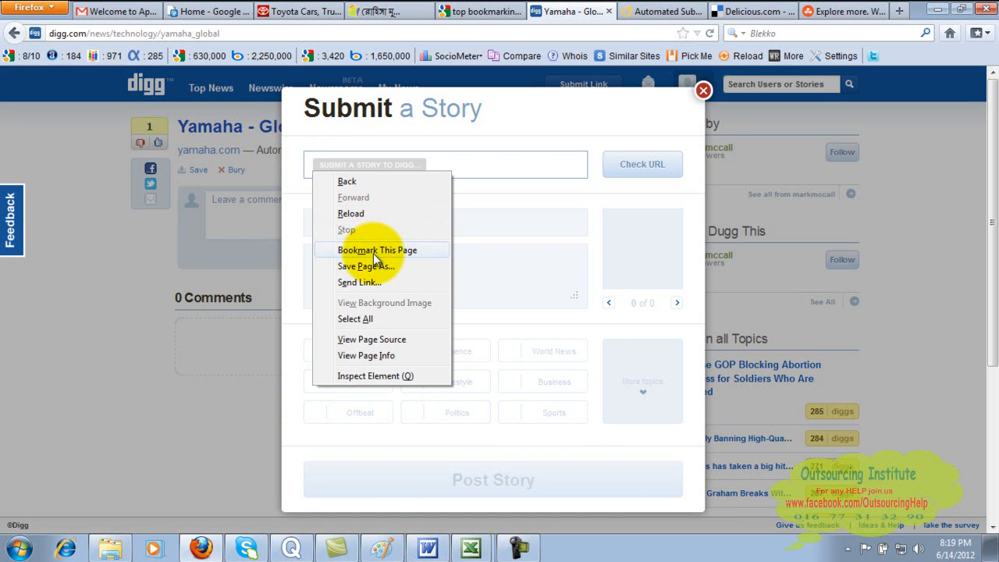
click(319, 156)
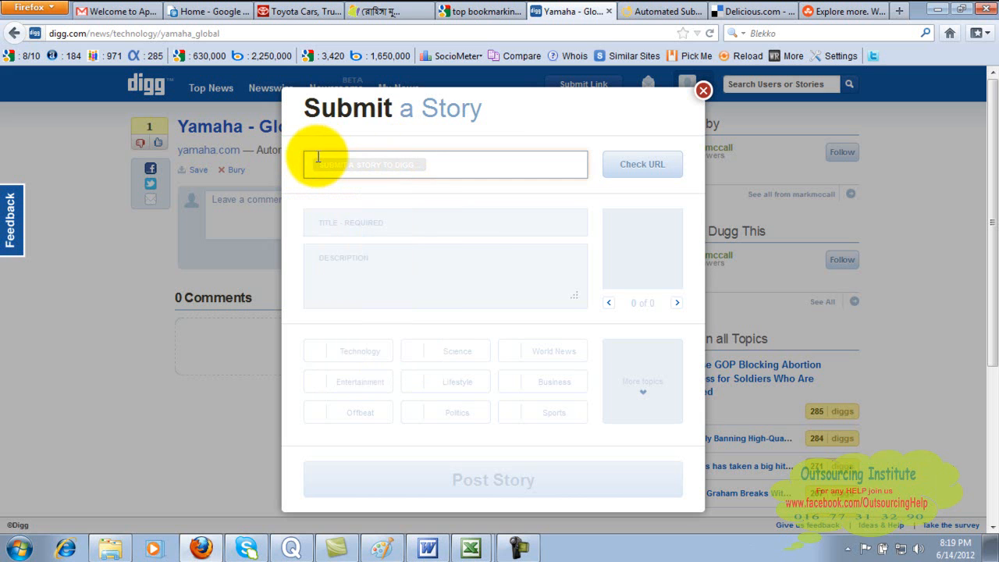
key(ctrl+v)
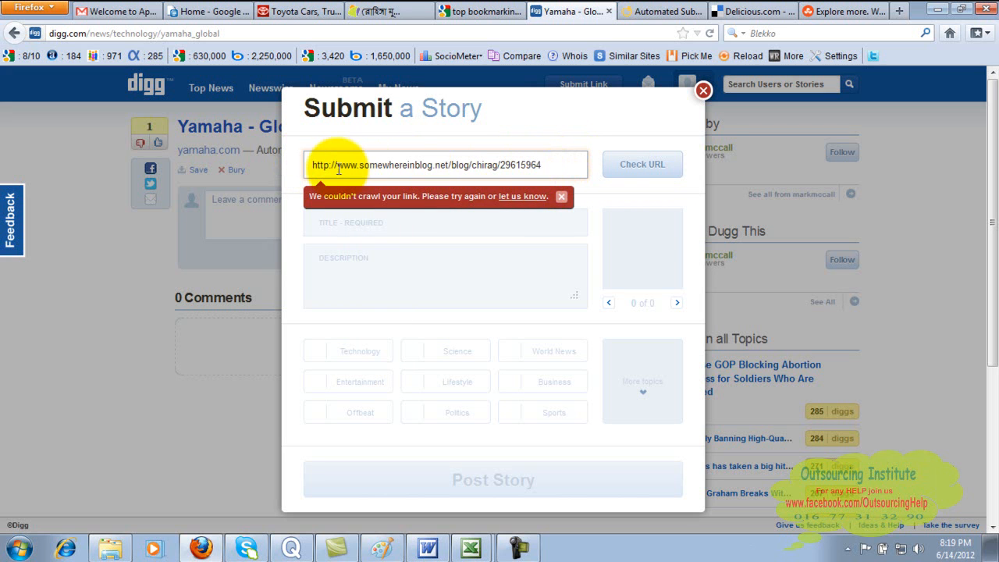
key(ctrl+a)
key(BackSpace)
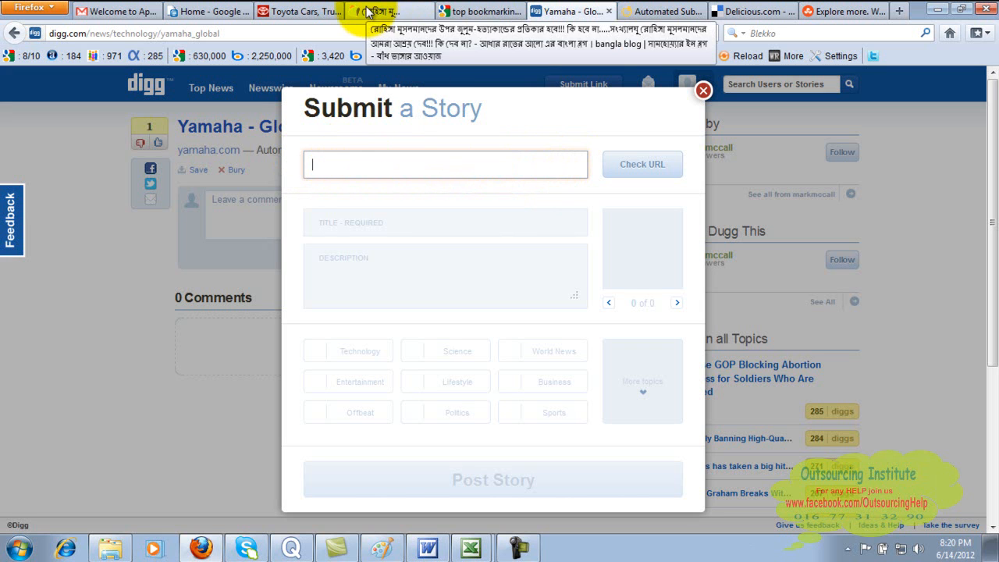
click(287, 10)
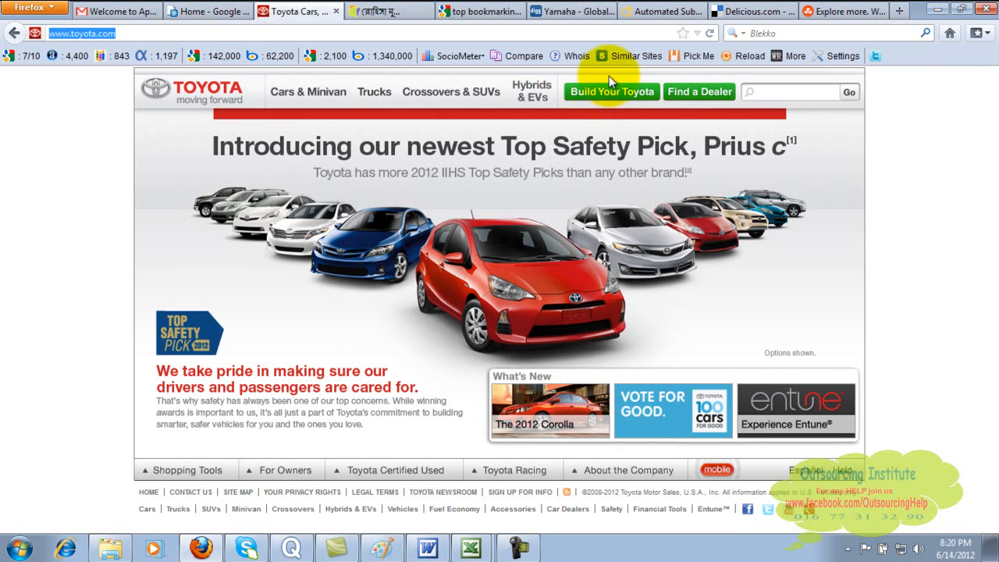
mouse_move(534, 94)
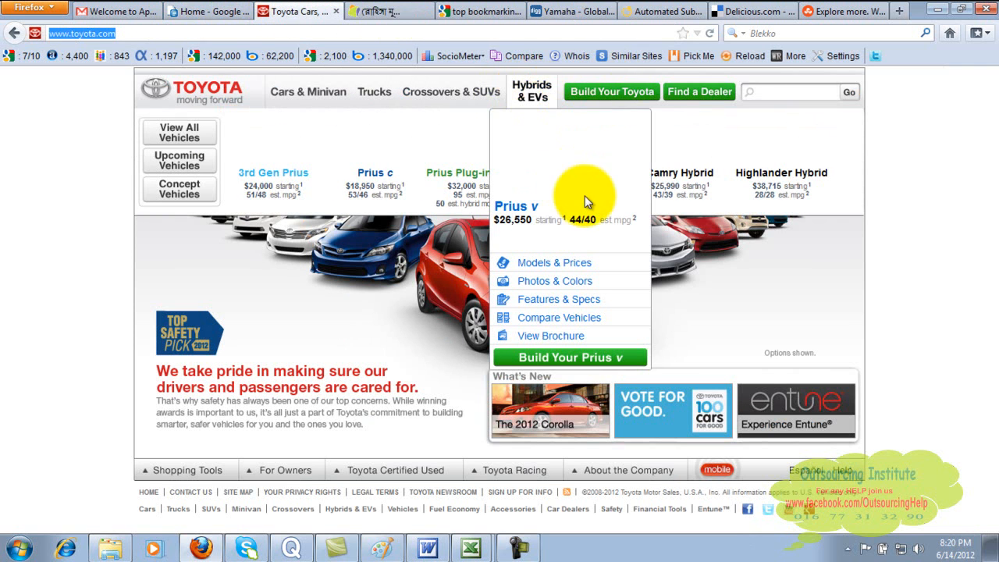
click(557, 134)
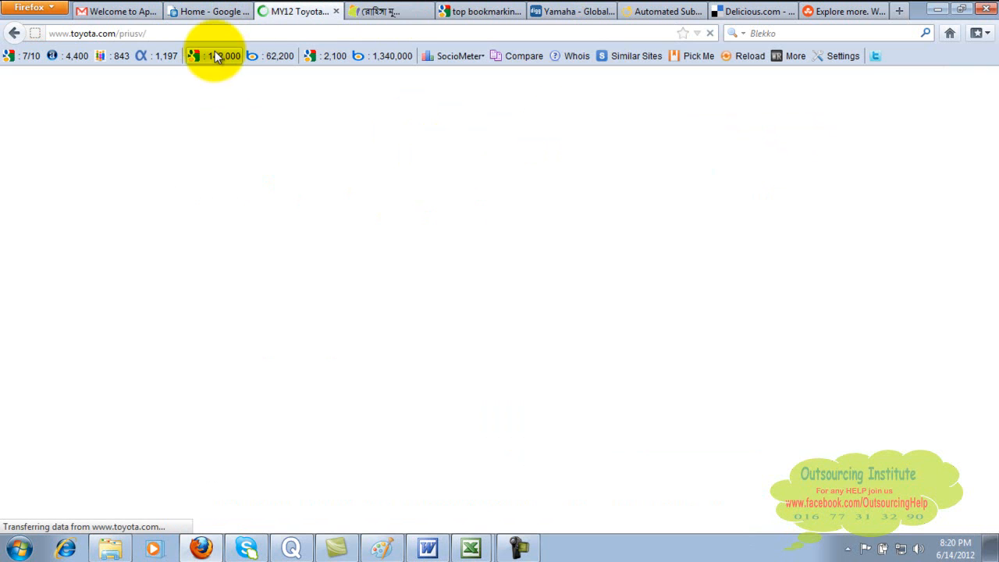
click(137, 34)
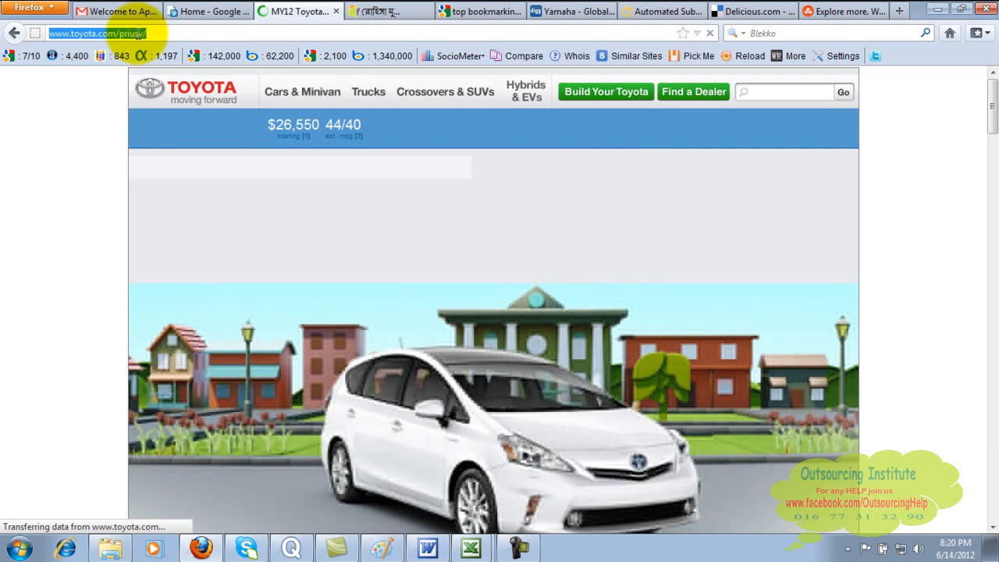
right_click(137, 34)
click(172, 80)
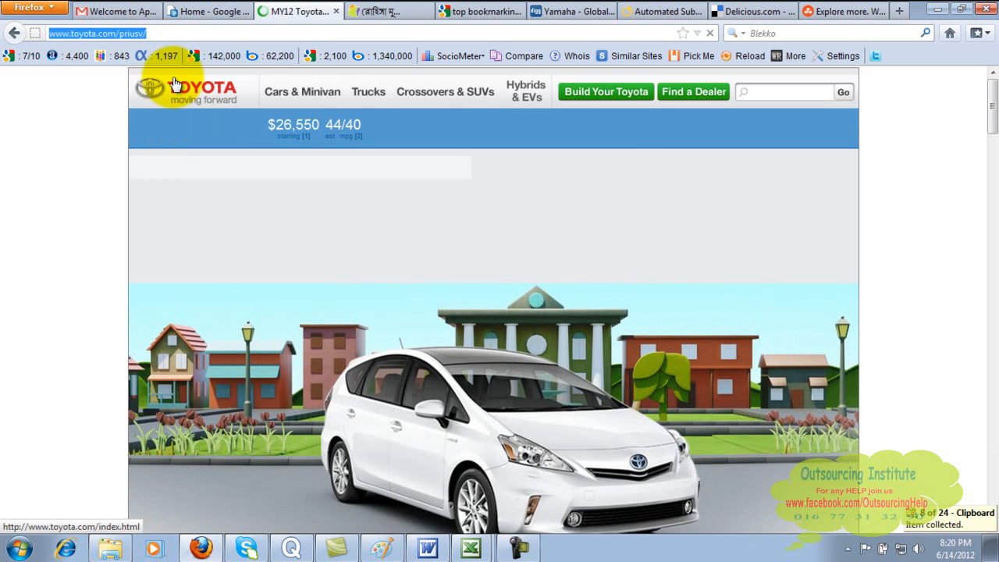
click(582, 8)
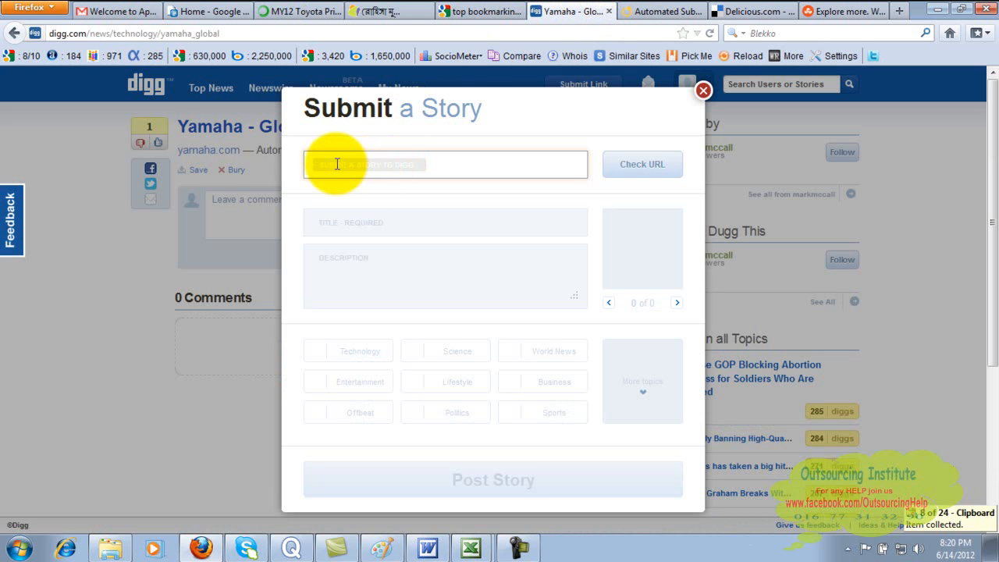
key(ctrl+v)
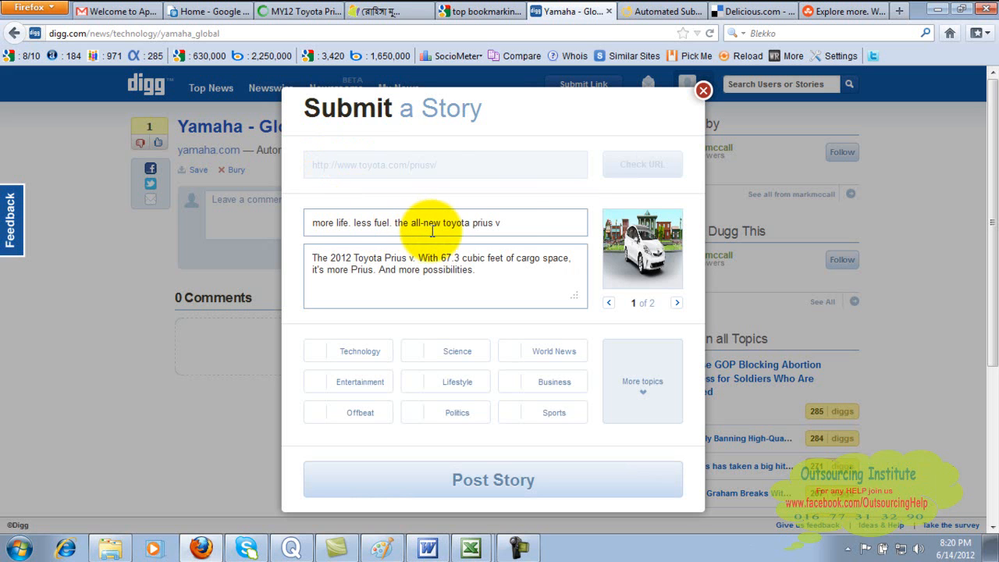
click(526, 267)
click(482, 11)
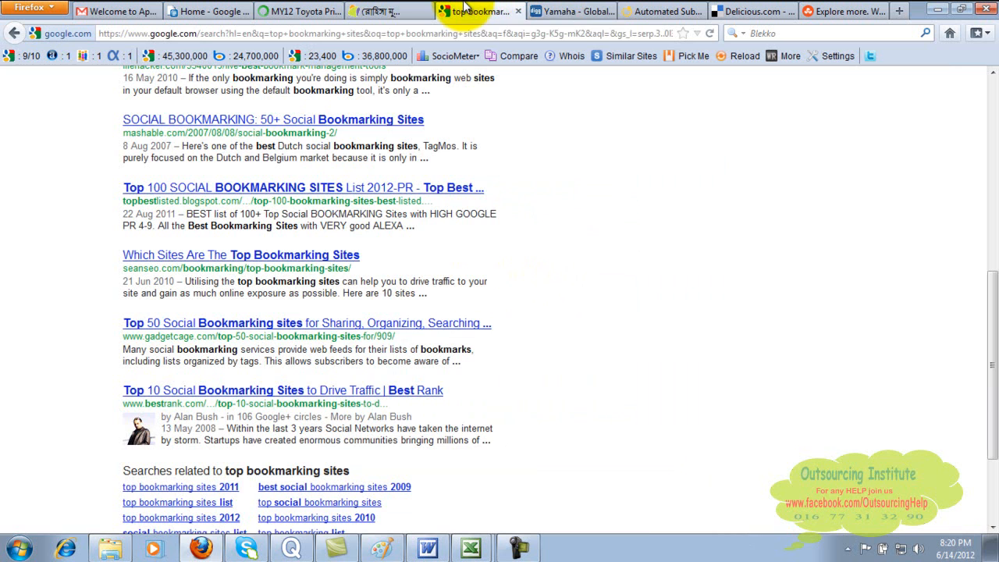
scroll(981, 89, up, 10)
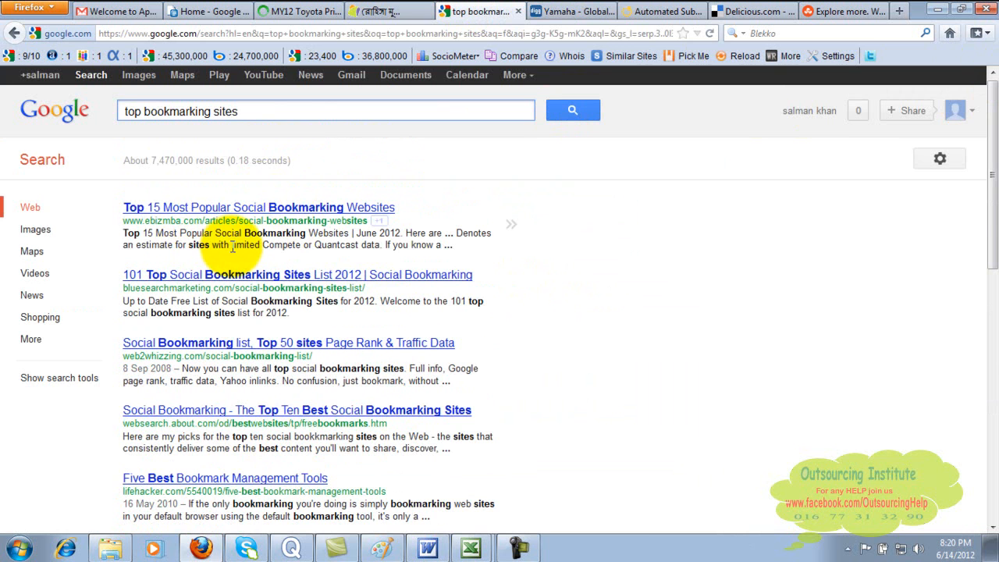
click(576, 10)
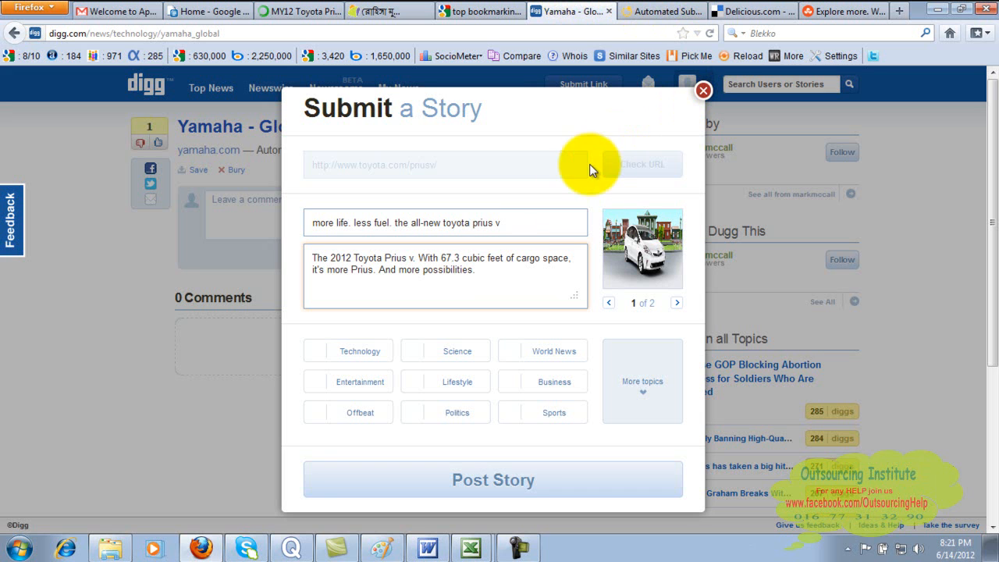
Step: Replace the old Prius v story title with 'Fuel saving car'
click(517, 231)
click(527, 273)
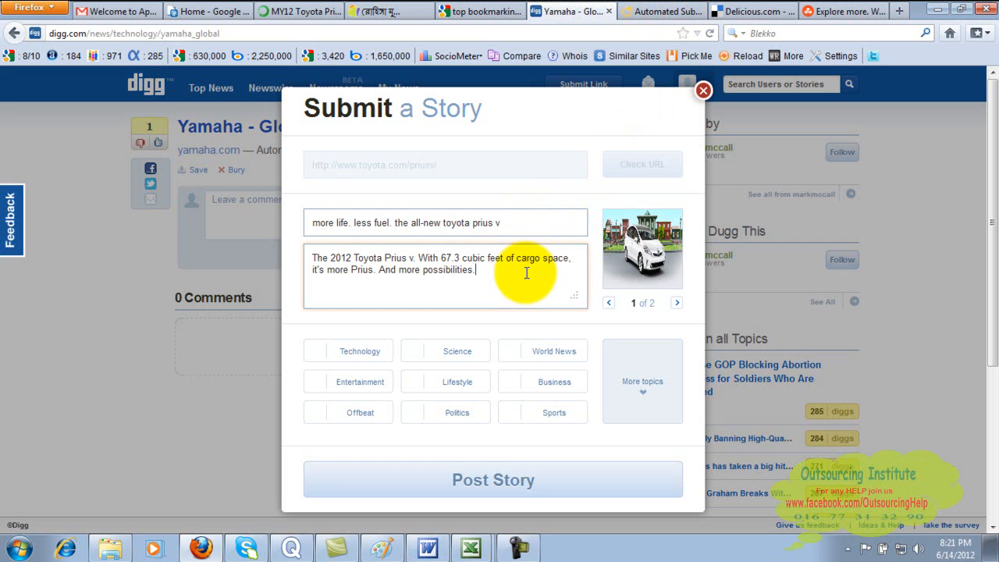
drag(518, 217, 232, 207)
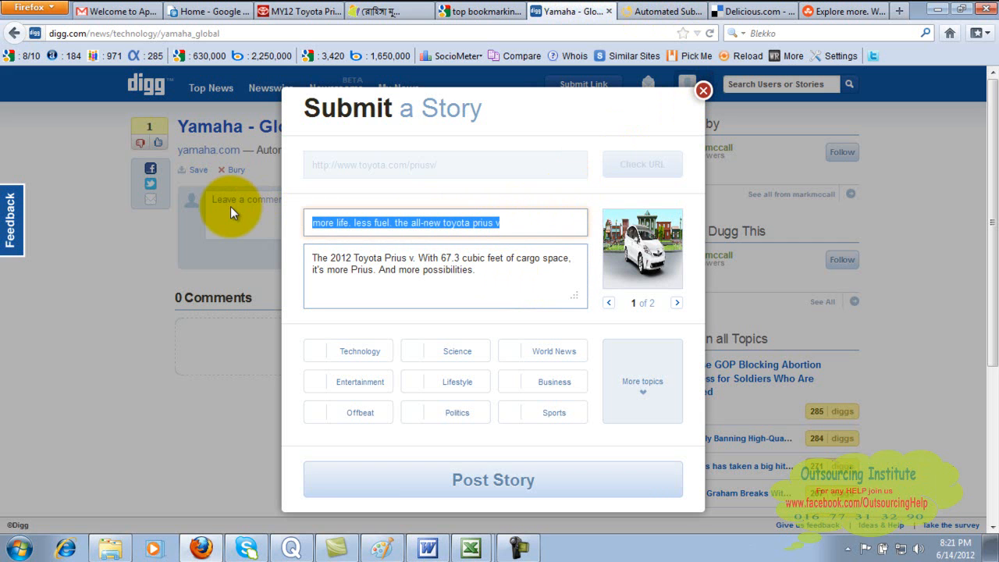
key(BackSpace)
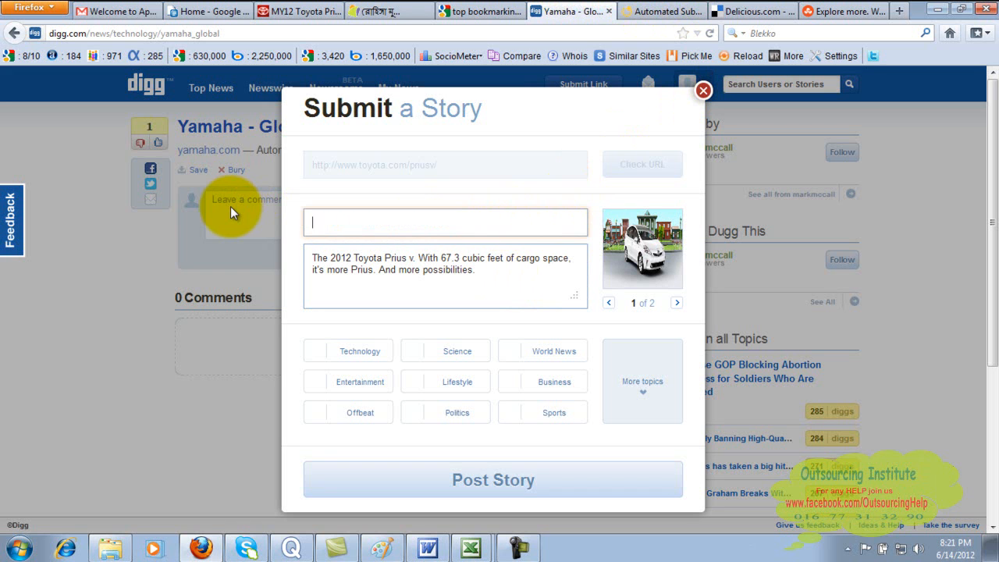
text(Fw)
key(BackSpace)
text(uel)
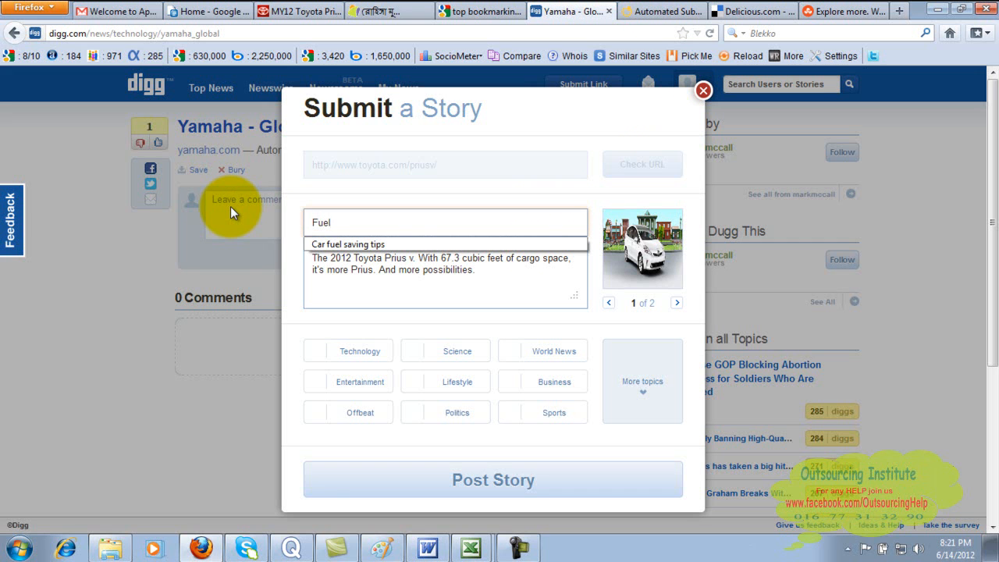
text( c)
key(BackSpace)
text(saving )
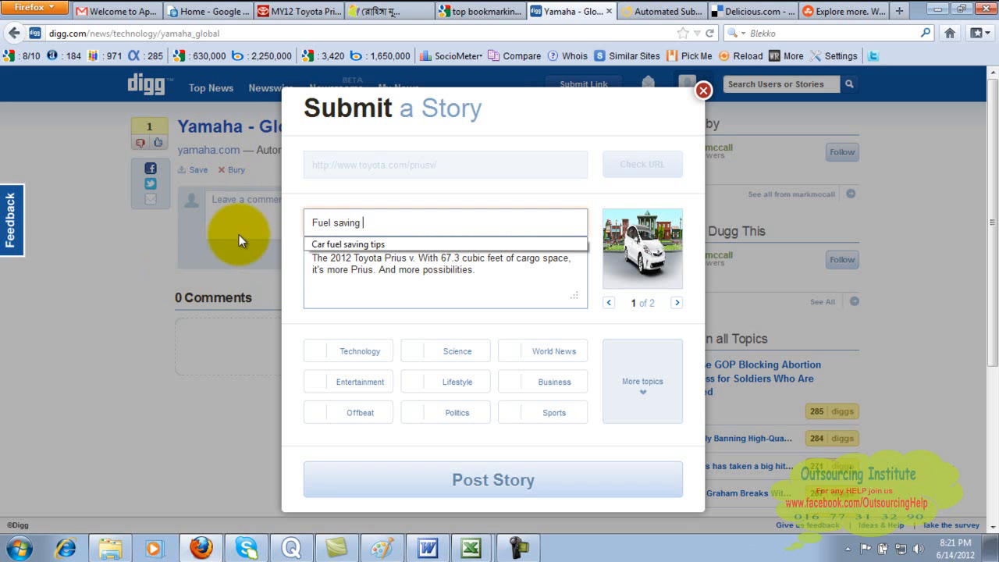
text(car)
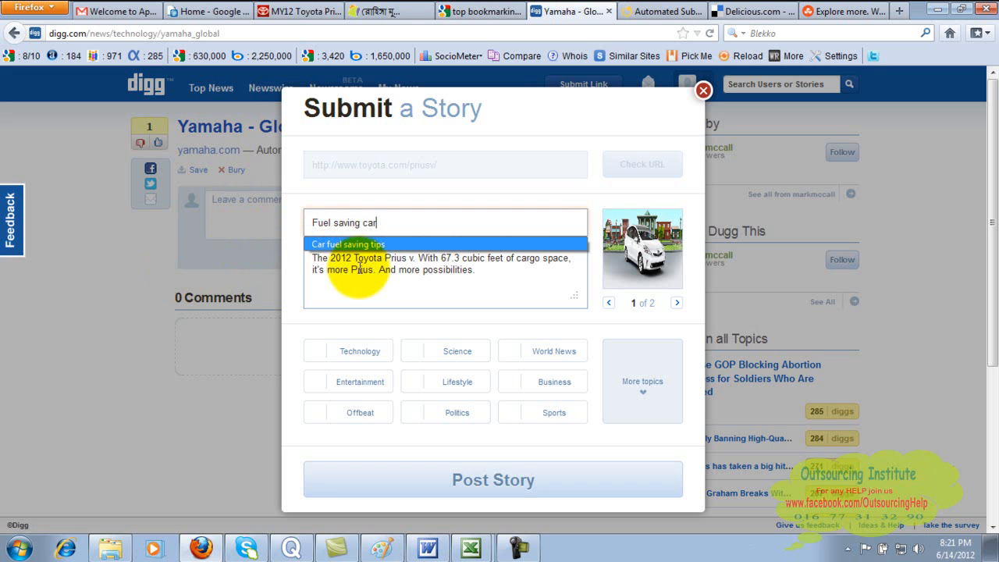
click(444, 269)
Step: Replace the story description with random placeholder text, then switch to the top bookmarking sites results
drag(477, 264, 288, 256)
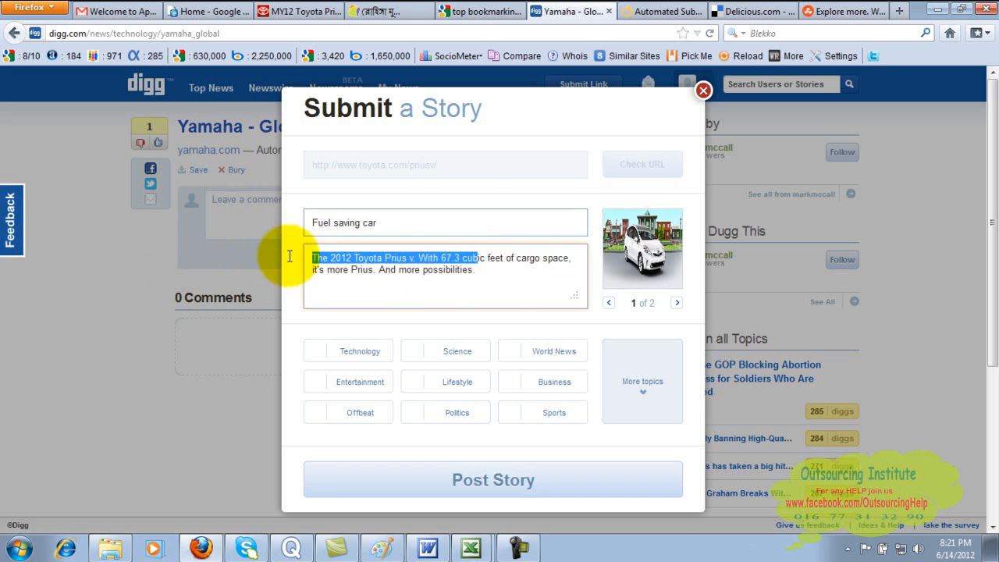
key(BackSpace)
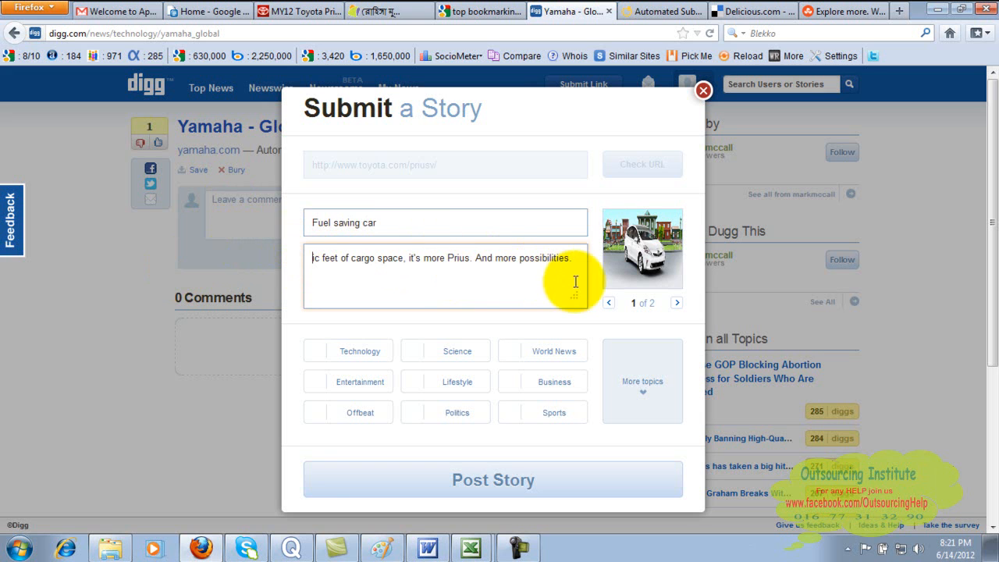
key(BackSpace)
key(BackSpace)
key(BackSpace)
key(BackSpace)
key(BackSpace)
key(BackSpace)
key(BackSpace)
key(BackSpace)
key(BackSpace)
key(BackSpace)
key(BackSpace)
key(BackSpace)
key(BackSpace)
key(BackSpace)
key(BackSpace)
key(BackSpace)
key(BackSpace)
key(BackSpace)
key(BackSpace)
key(BackSpace)
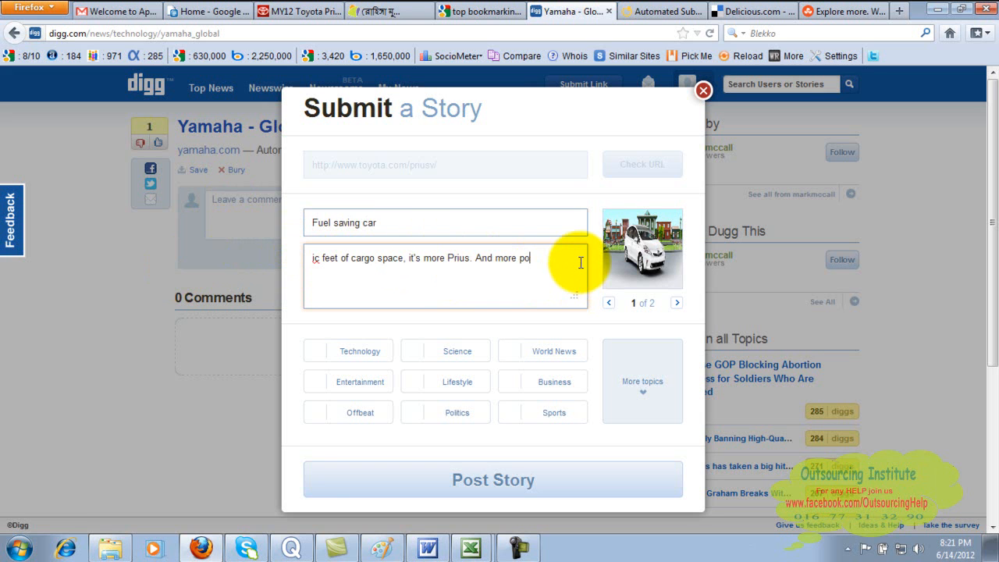
key(BackSpace)
key(BackSpace)
key(BackSpace)
key(BackSpace)
key(BackSpace)
key(BackSpace)
key(BackSpace)
key(BackSpace)
key(BackSpace)
key(BackSpace)
key(BackSpace)
key(BackSpace)
key(BackSpace)
text(asdf lksd asjfd asdfjas )
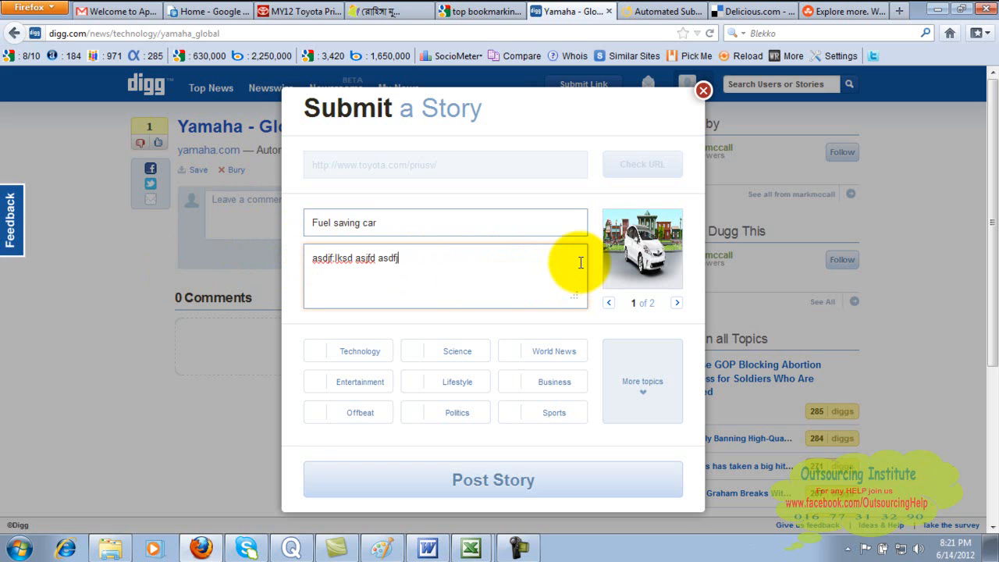
text(kaldshflka klajdfh aklfsjlak f)
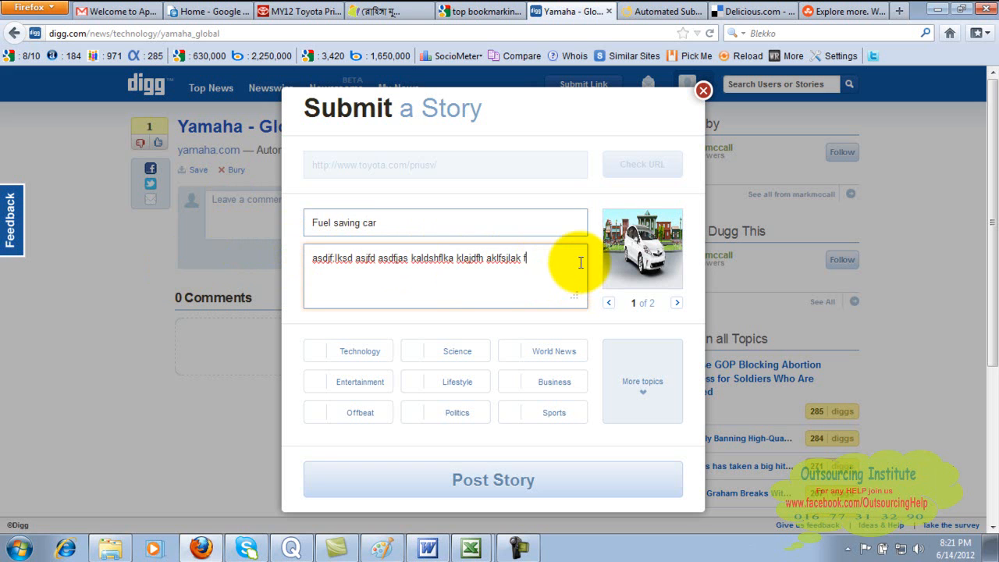
text(lkjasd flakdfjhlakjdfhal ksdfakl lahsdfkj)
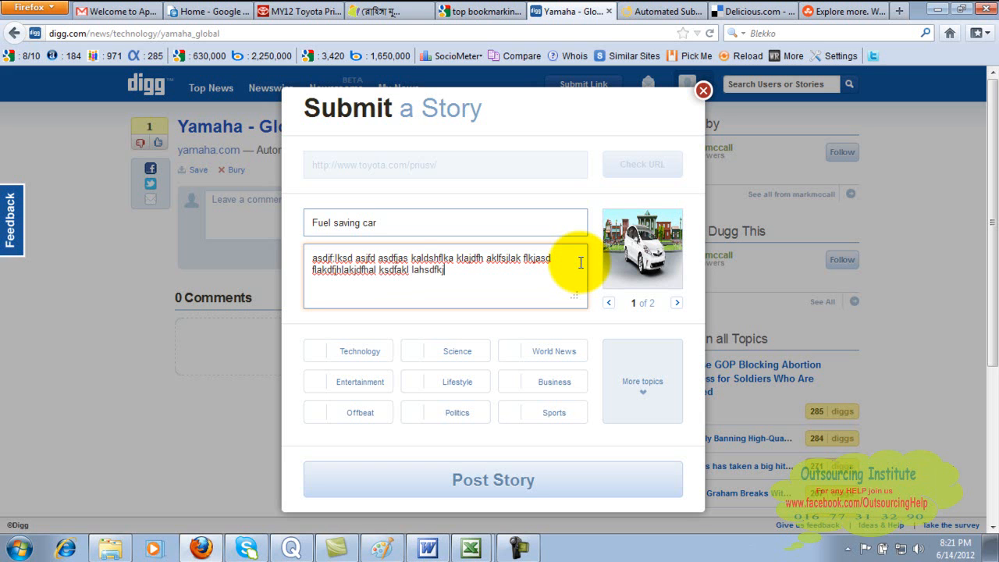
click(417, 225)
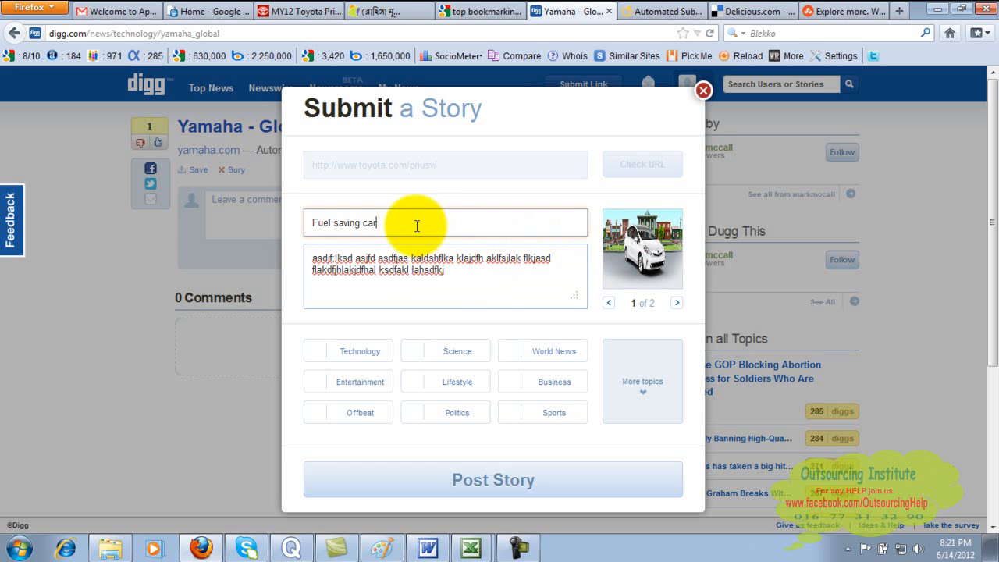
click(462, 271)
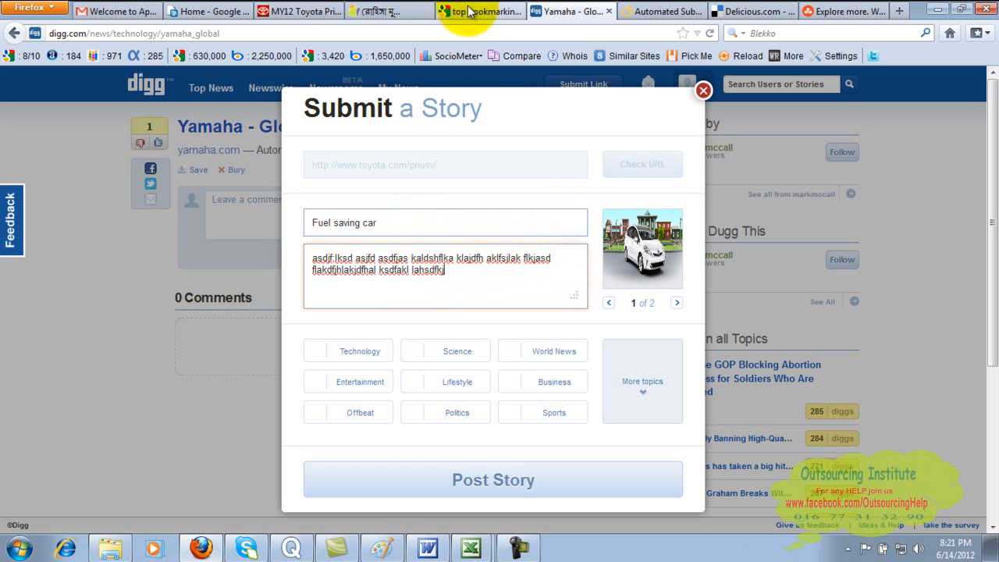
click(469, 12)
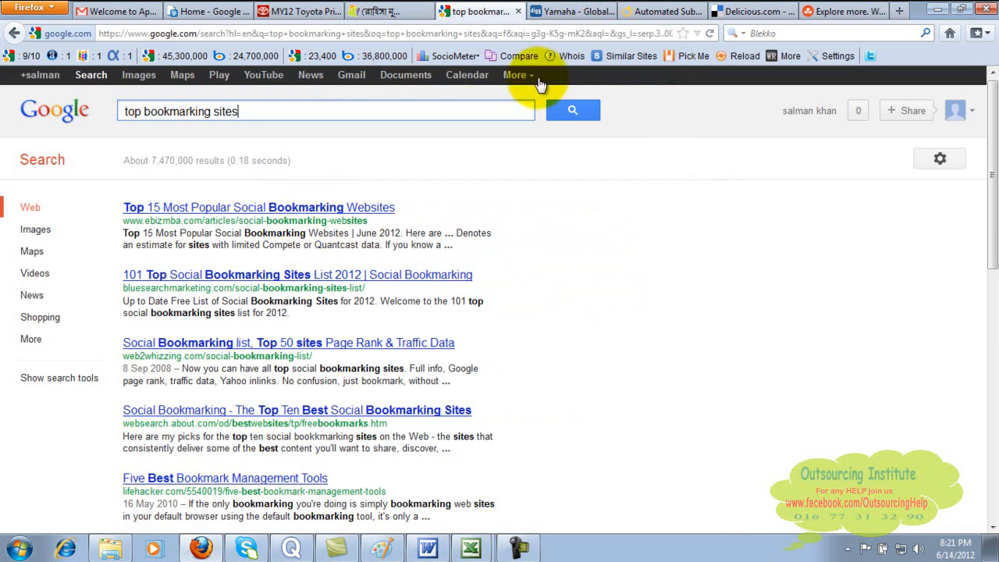
Step: Return to the Fuel saving car submission and tick Technology as its topic
click(567, 8)
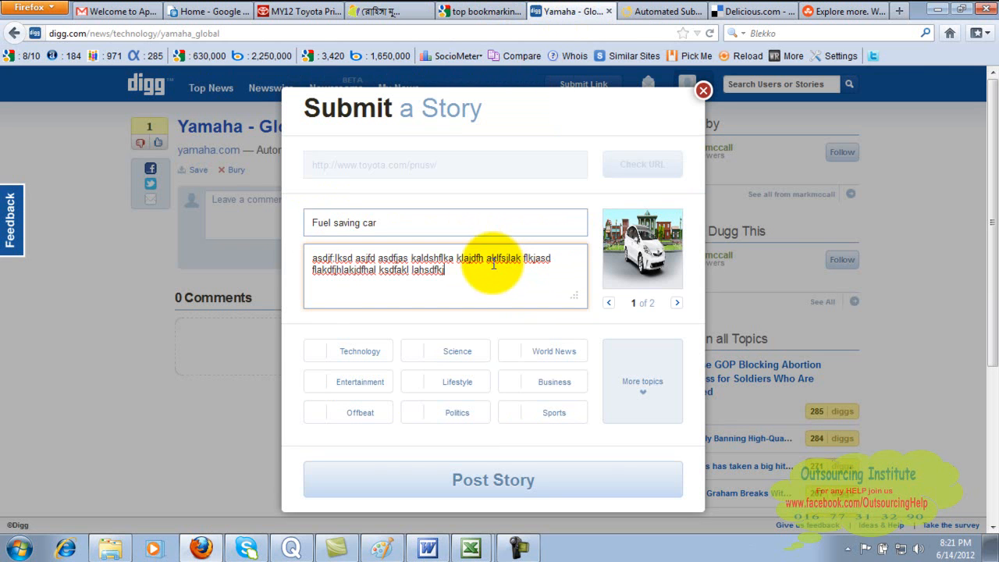
click(316, 357)
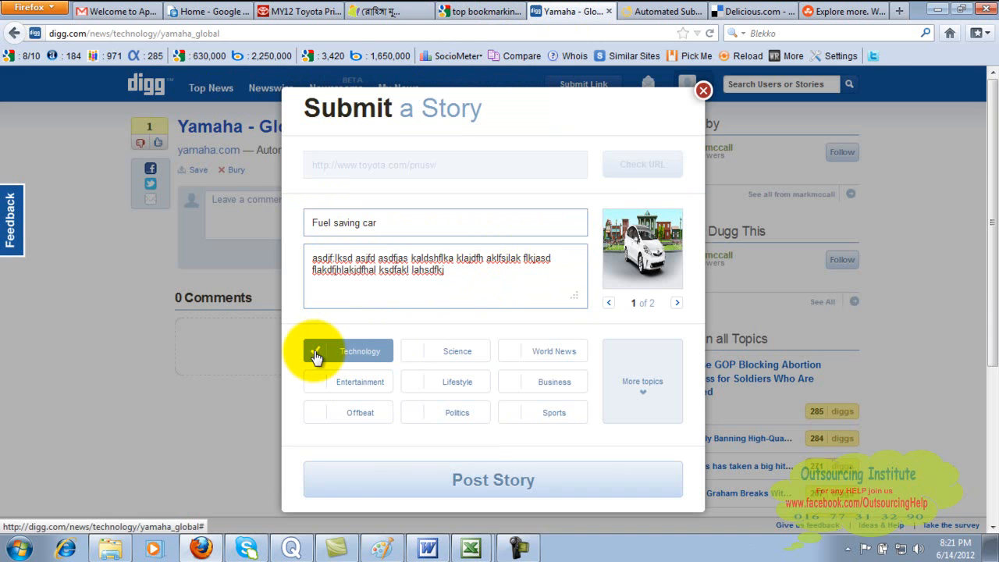
click(472, 484)
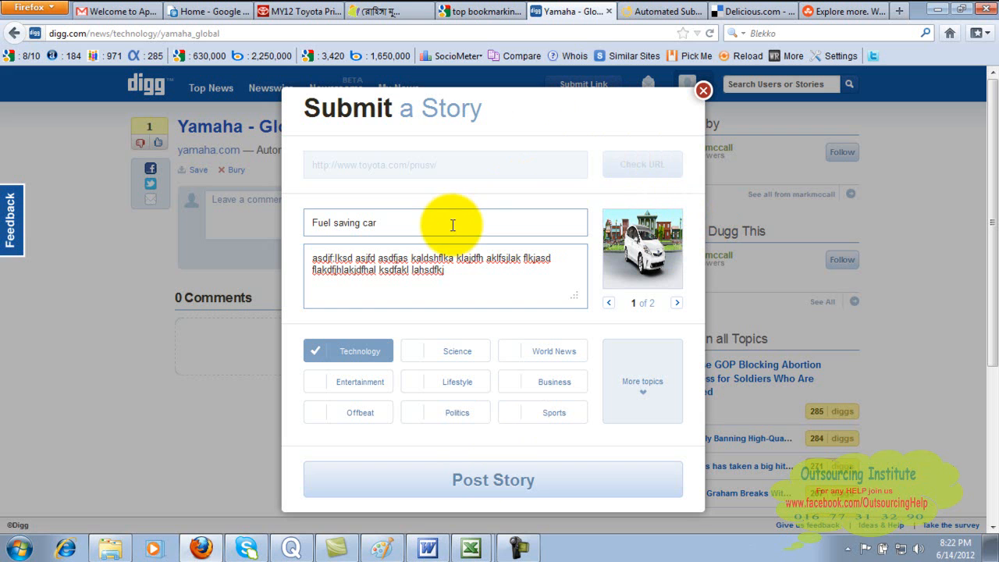
click(459, 257)
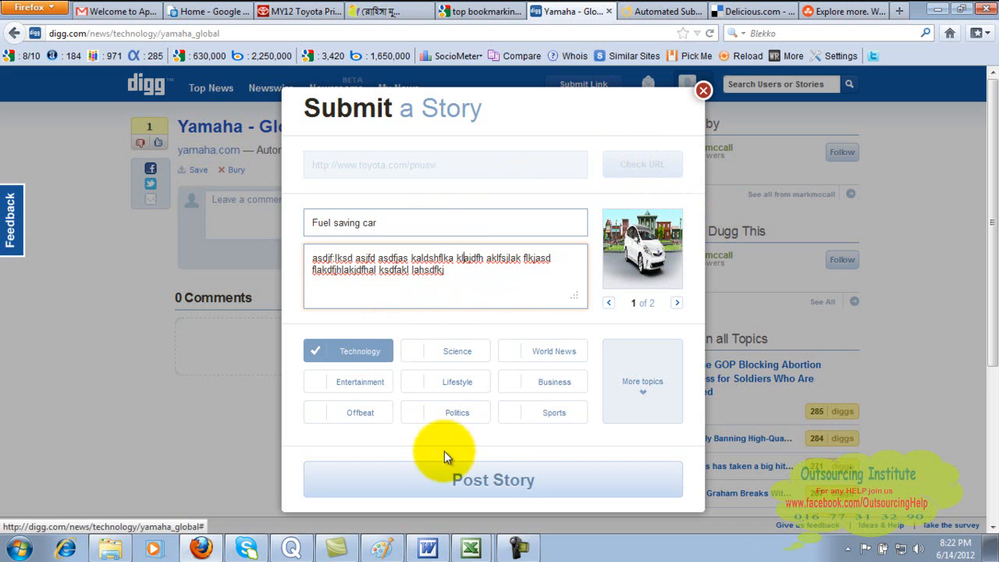
Step: Post the Fuel saving car story to Digg and copy the new story page's address
click(476, 480)
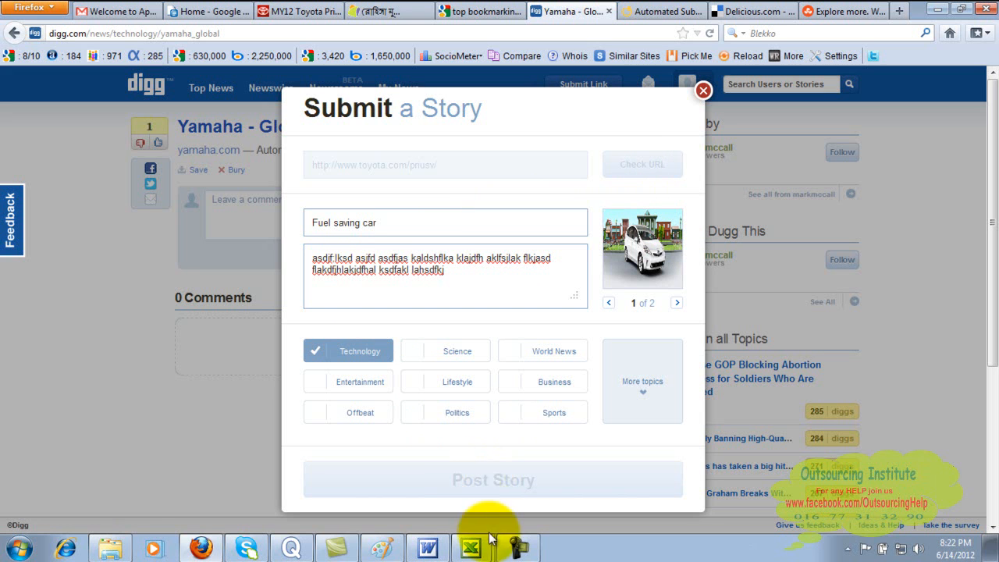
click(510, 480)
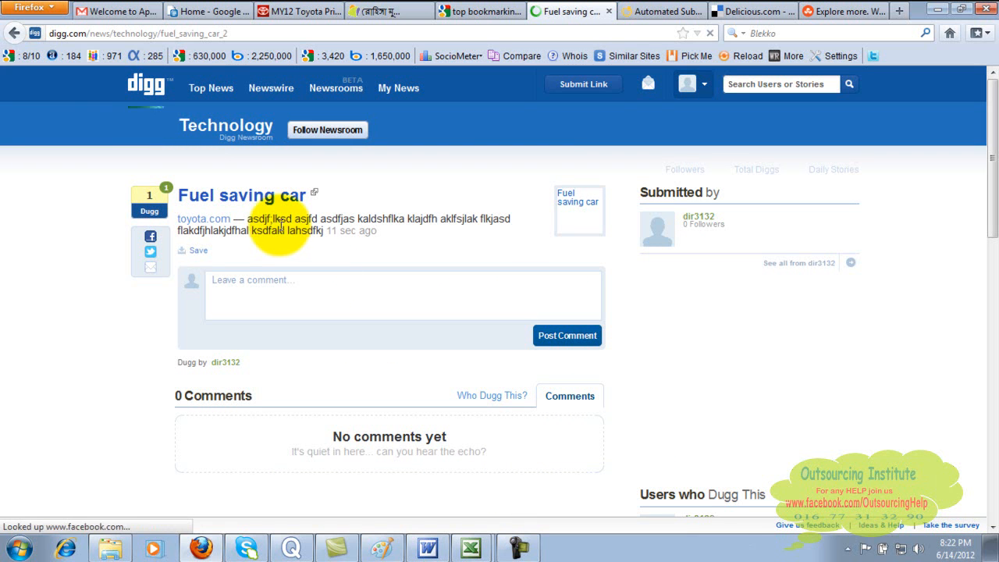
click(170, 31)
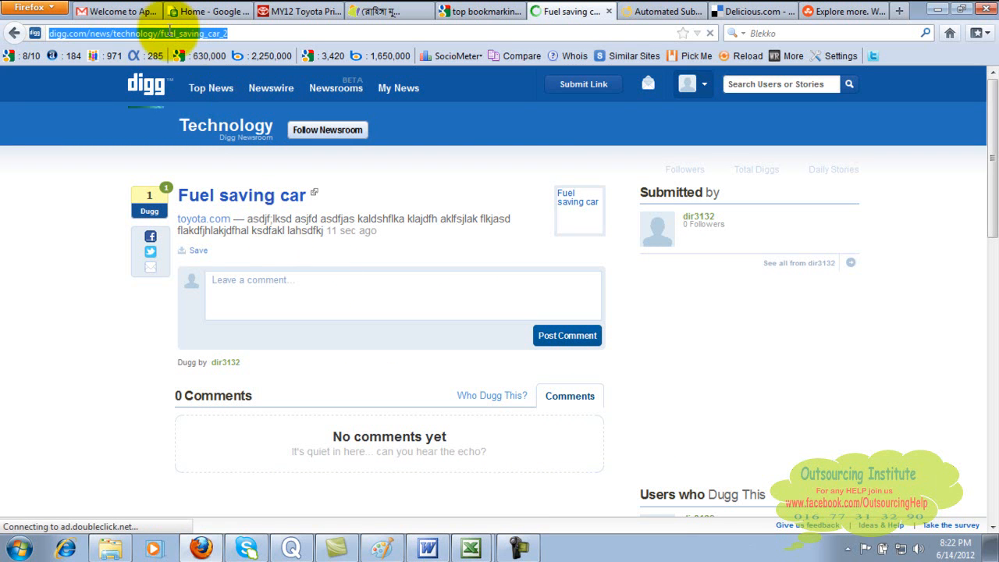
right_click(171, 31)
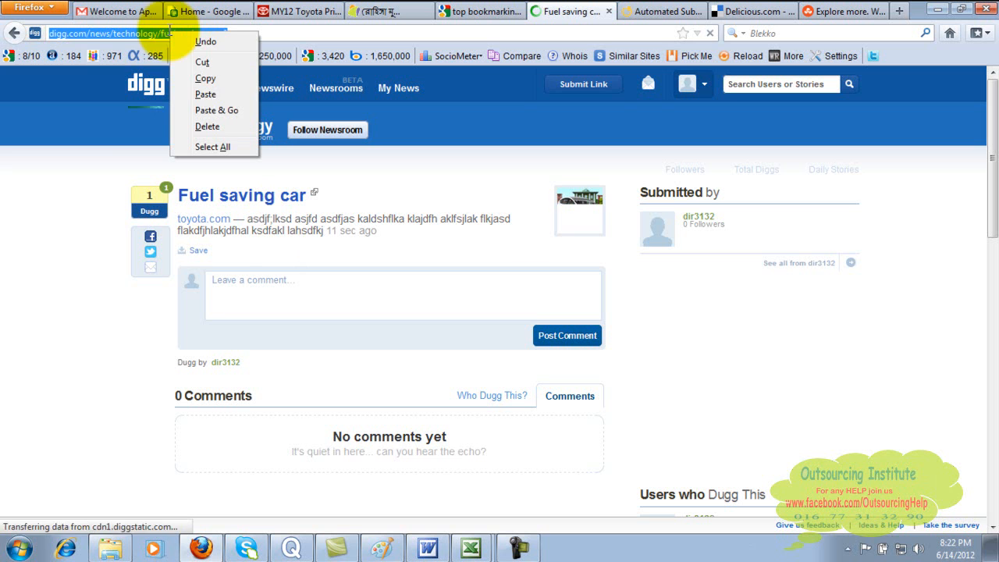
click(205, 78)
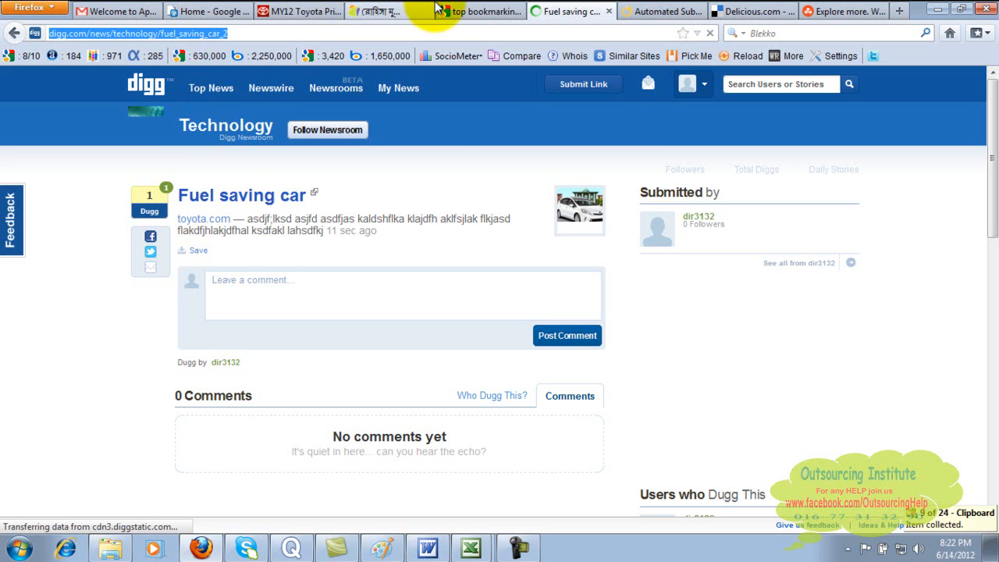
Step: Paste the Digg story link into cell A11 of the proof submission workbook
mouse_move(470, 549)
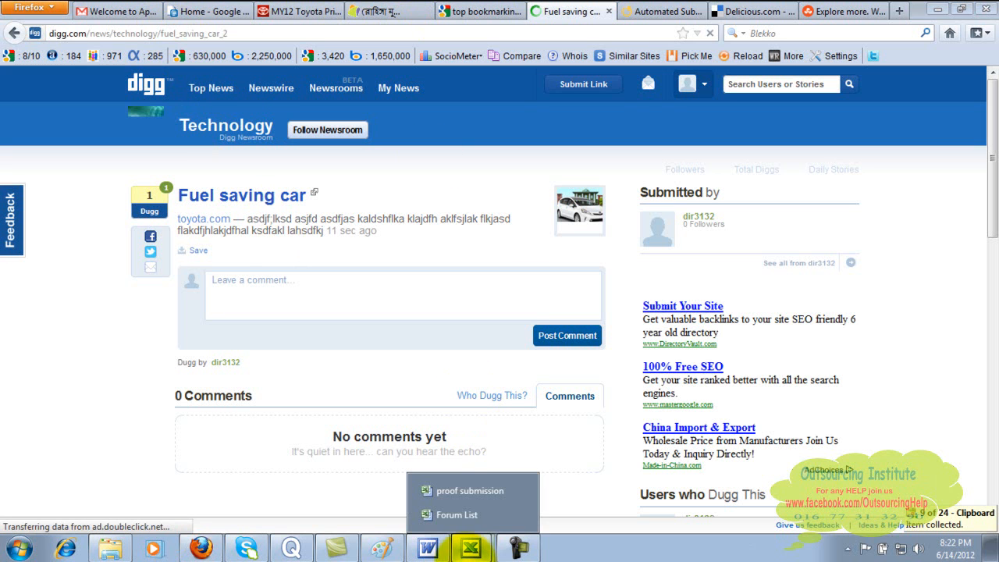
click(471, 491)
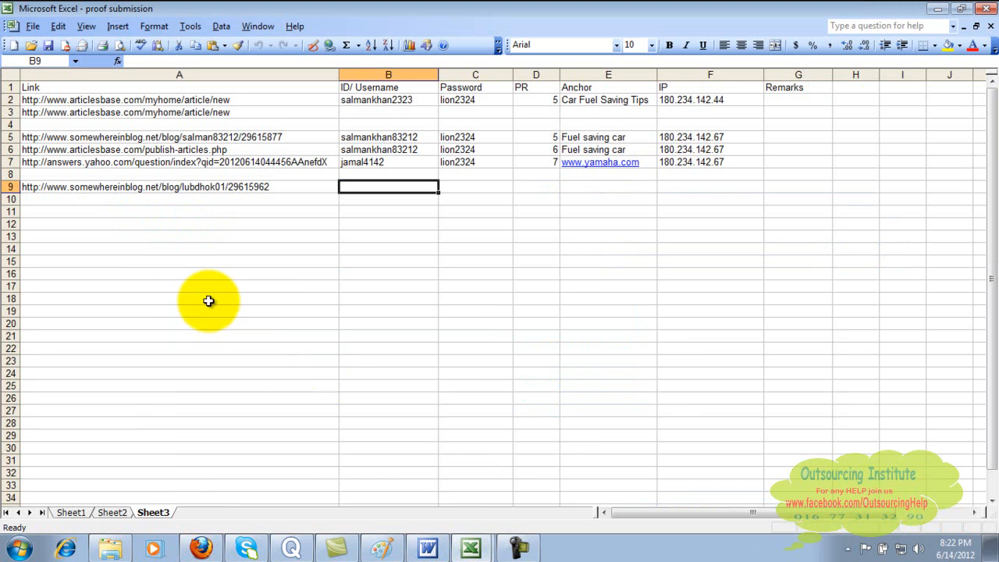
click(152, 212)
right_click(152, 211)
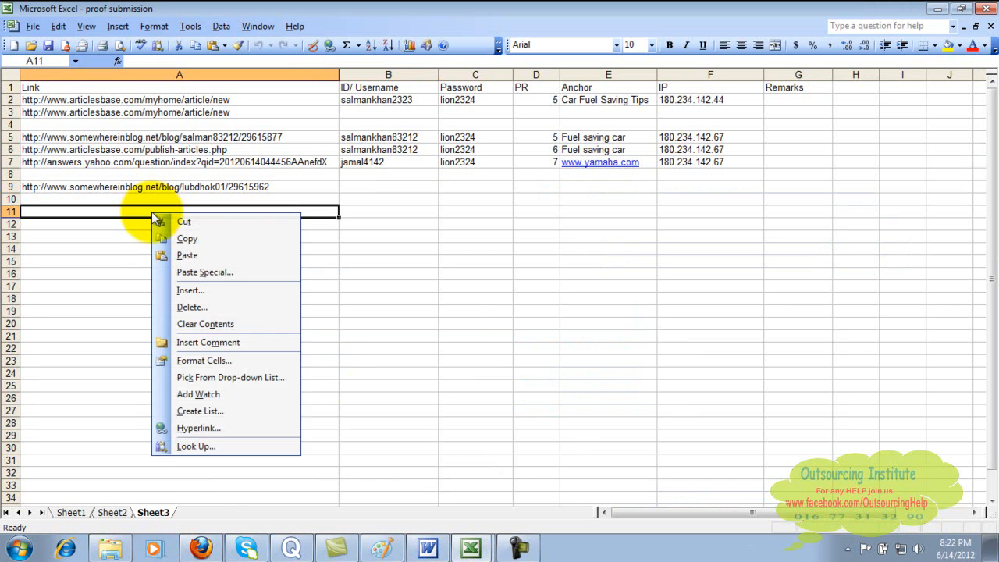
click(199, 259)
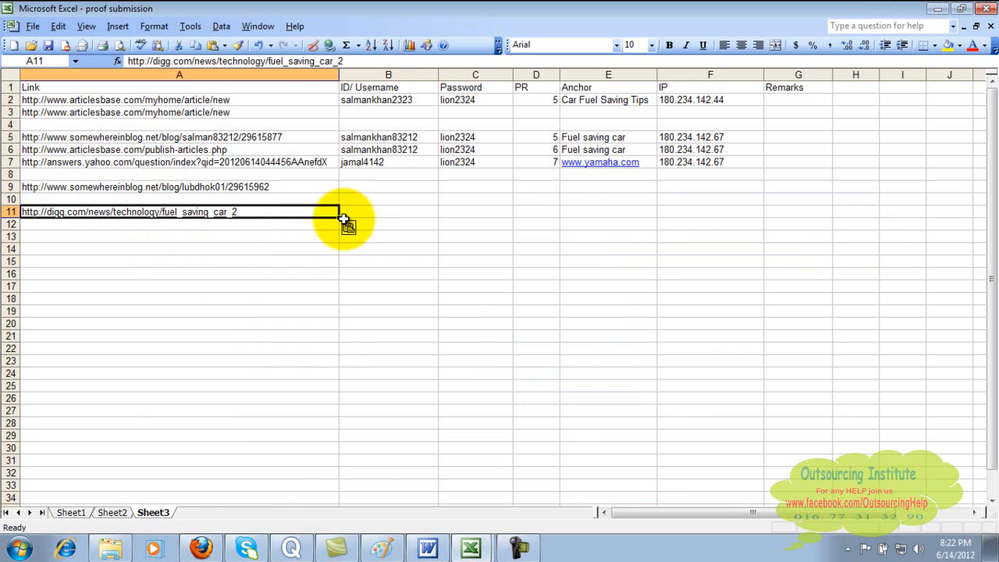
Step: Enter the account username in B11 and the account password in C11
click(368, 221)
click(375, 207)
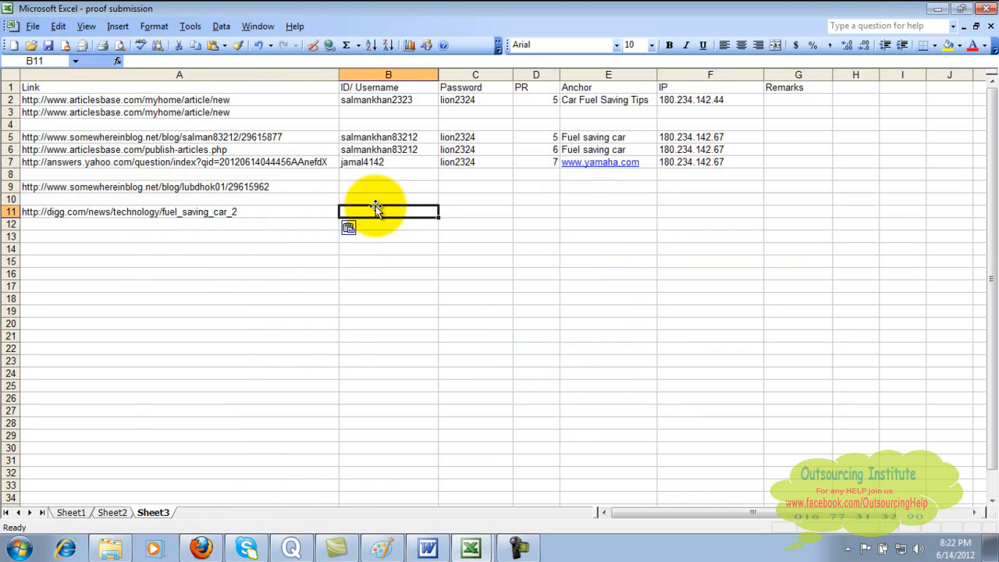
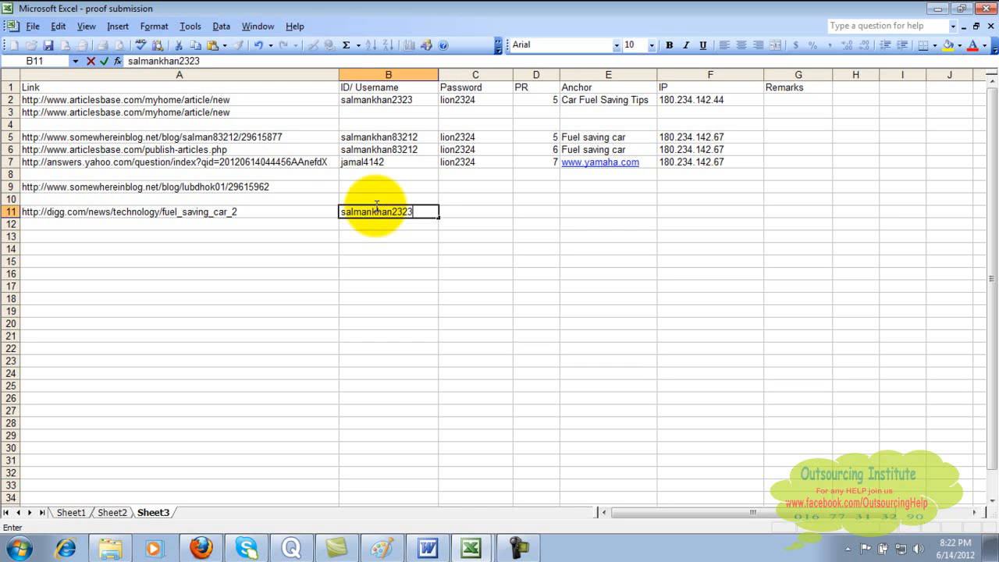
click(458, 212)
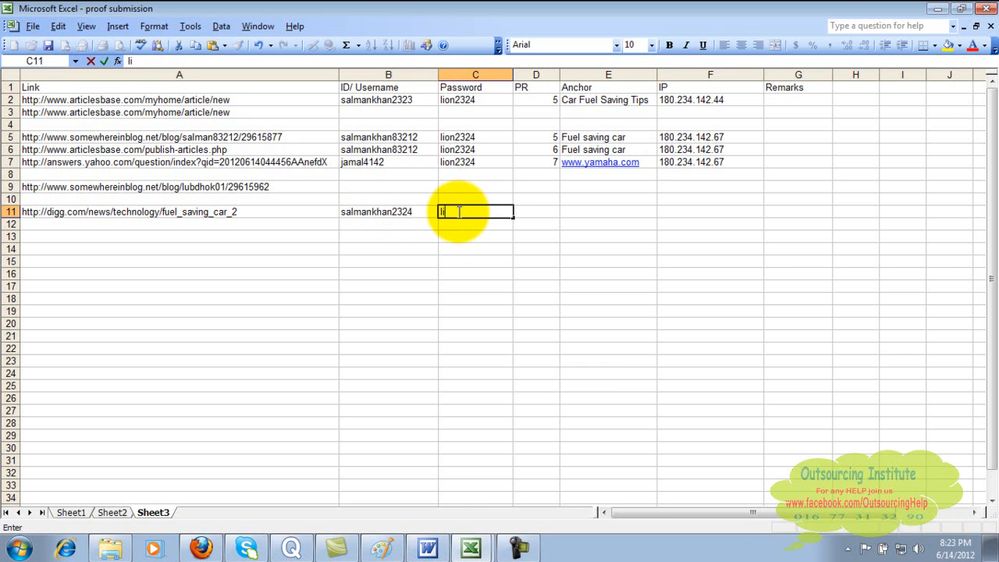
click(535, 211)
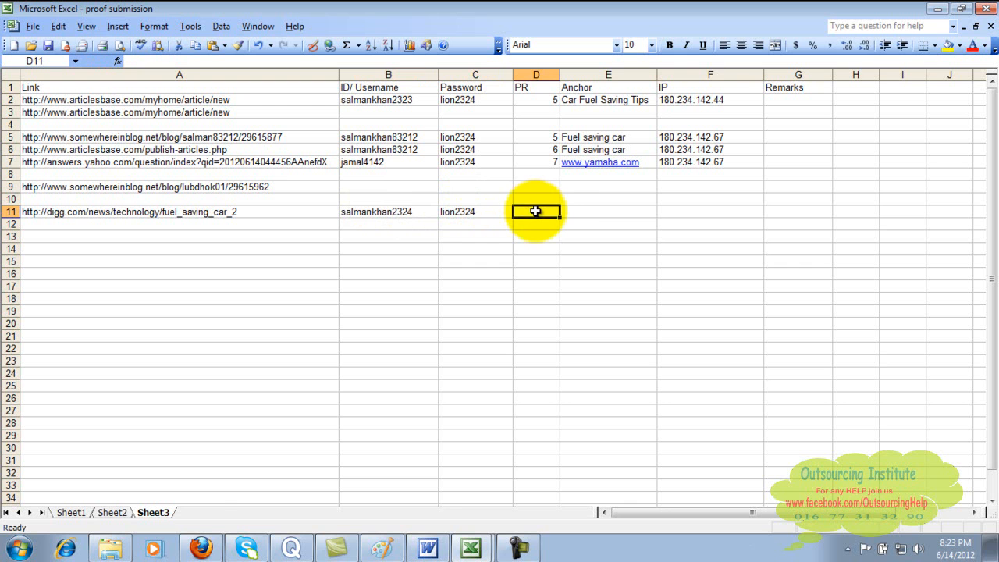
Step: Enter a PR of 8 in D11, then minimize Excel to return to Firefox
click(201, 549)
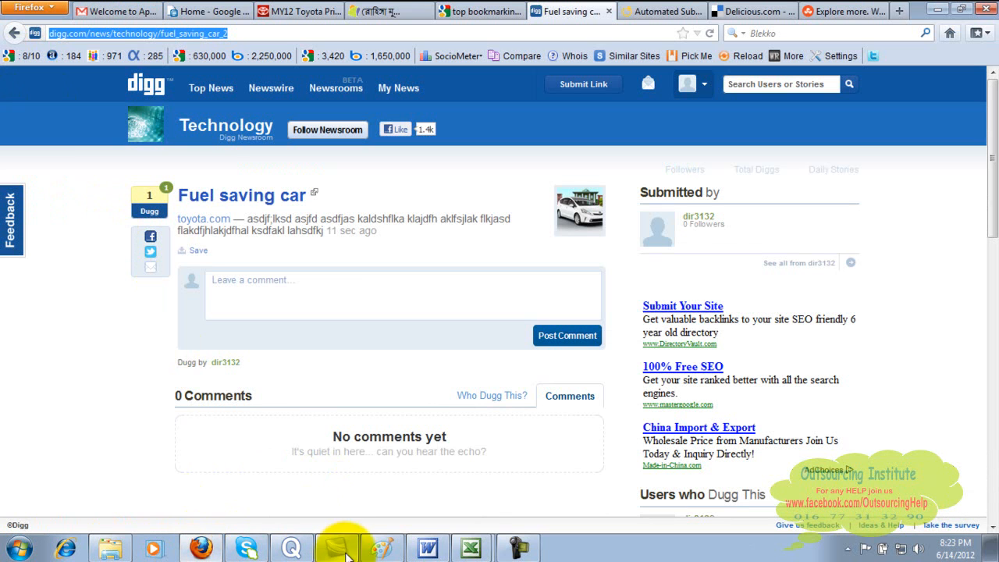
click(470, 549)
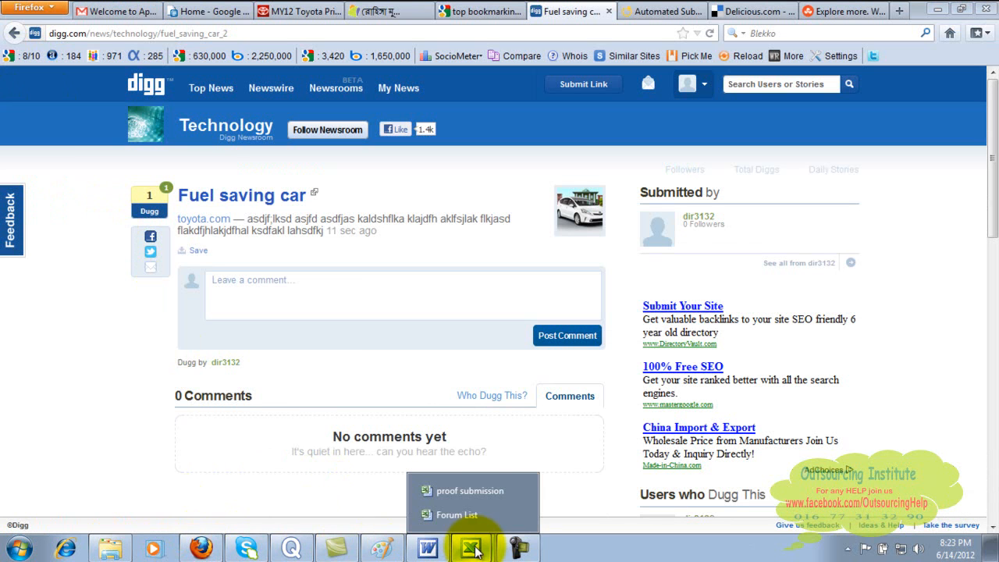
click(488, 492)
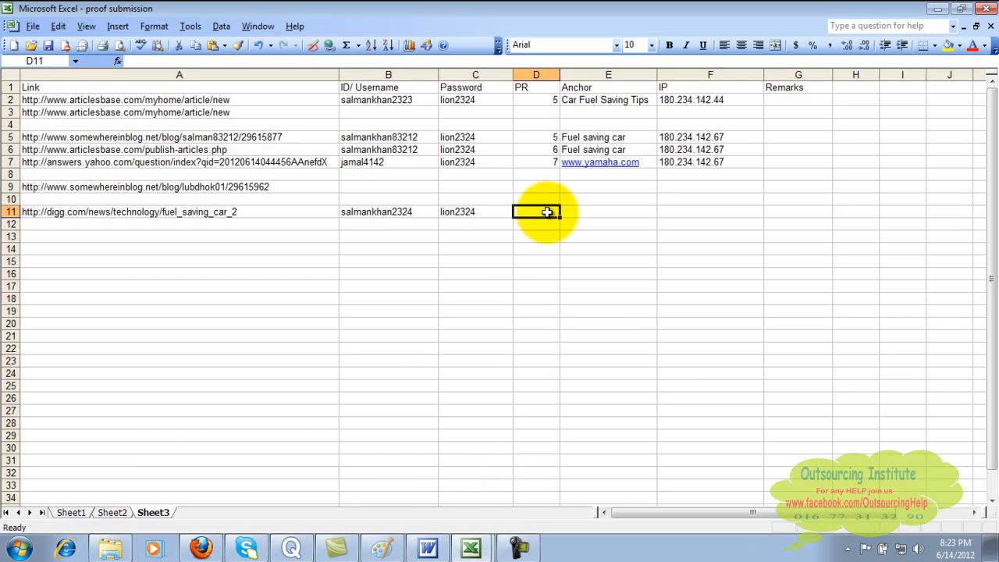
text(8)
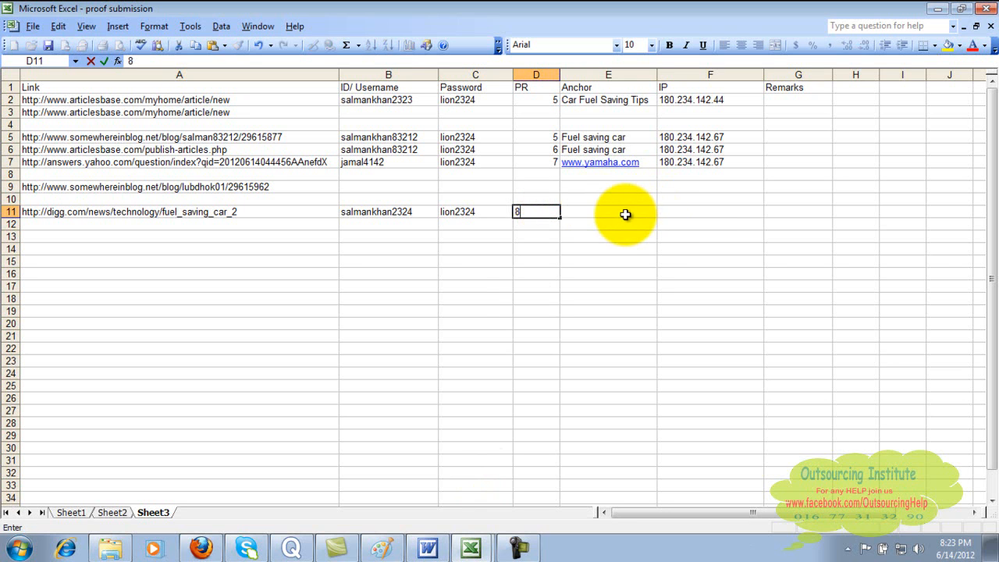
click(626, 214)
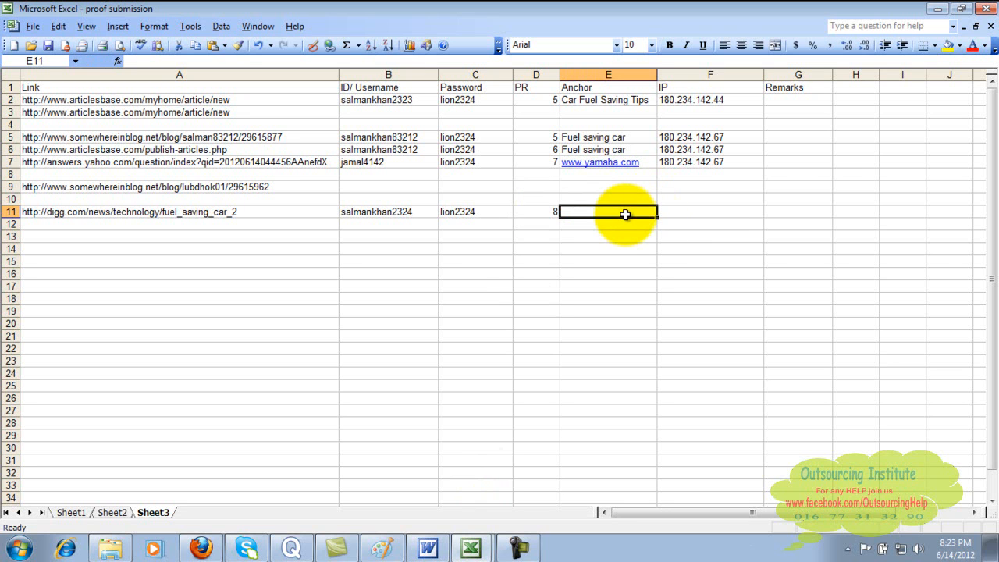
click(688, 209)
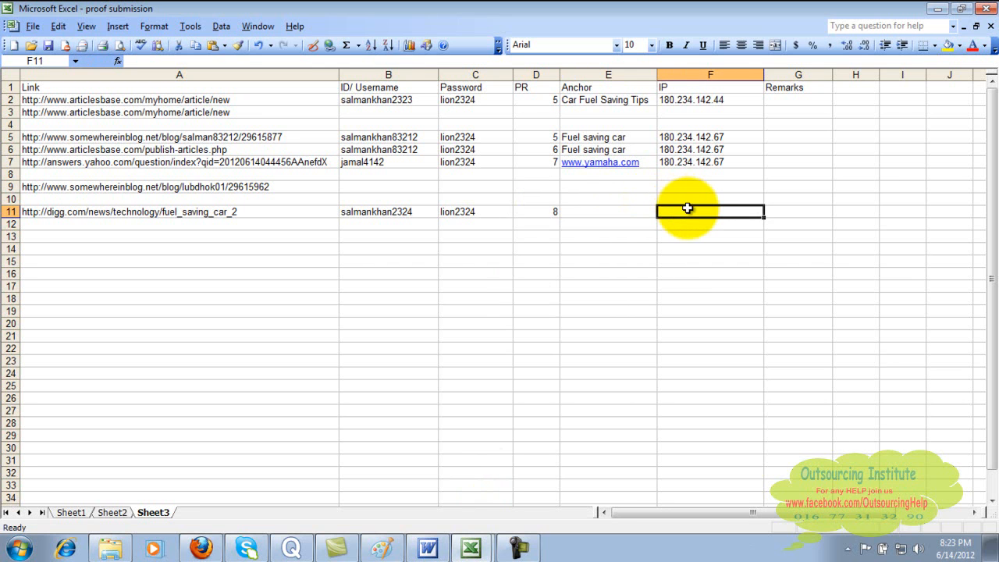
click(620, 207)
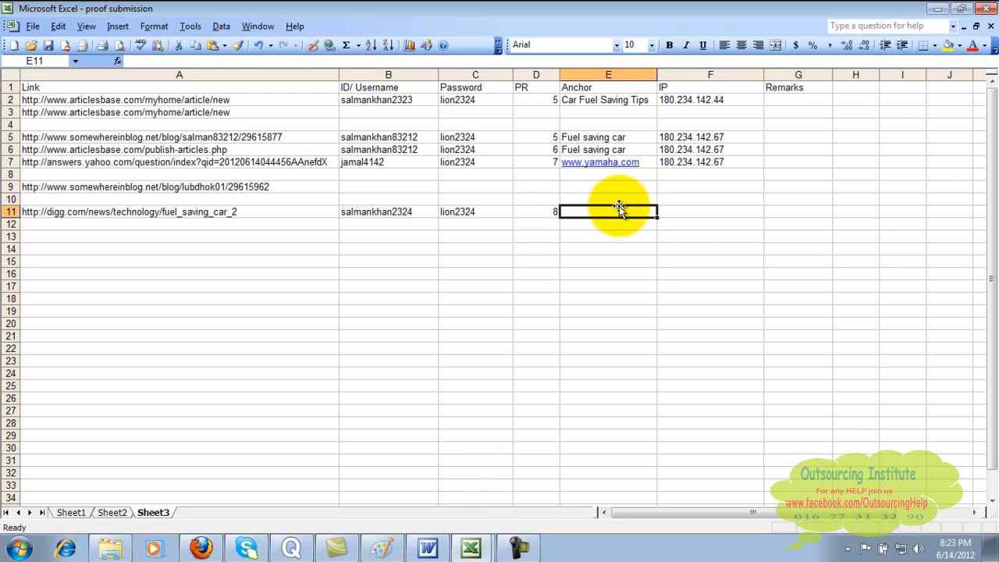
click(684, 211)
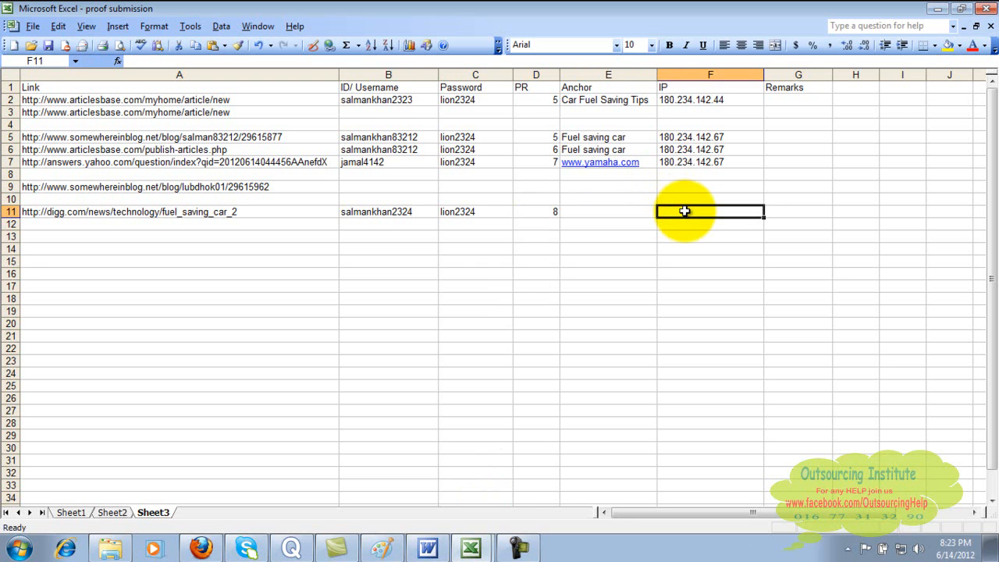
click(937, 9)
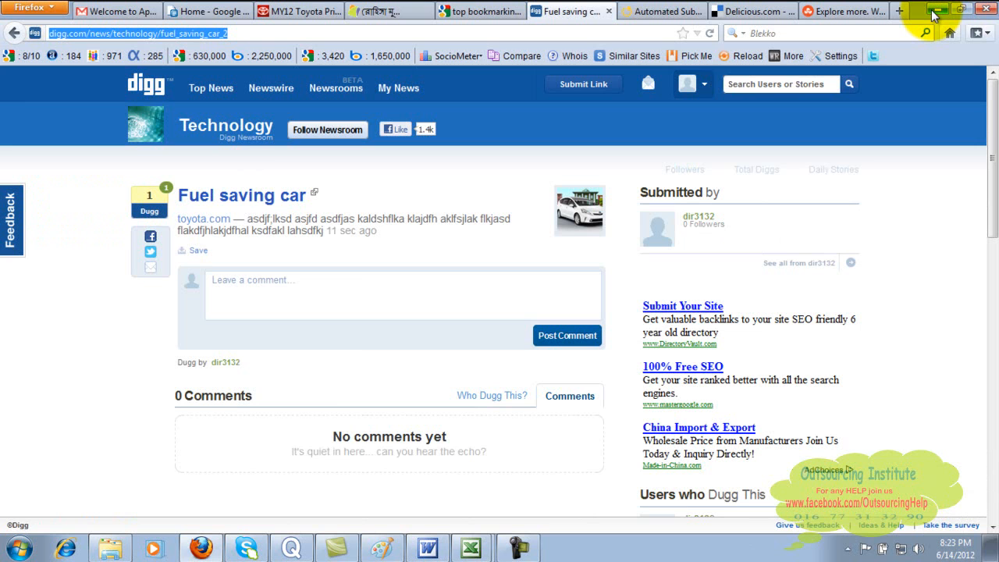
click(508, 309)
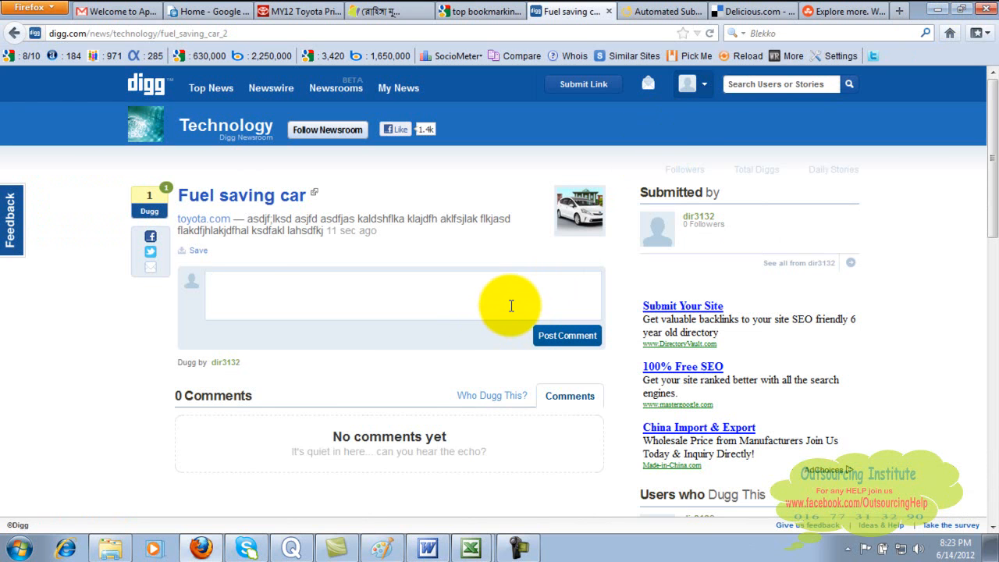
click(299, 22)
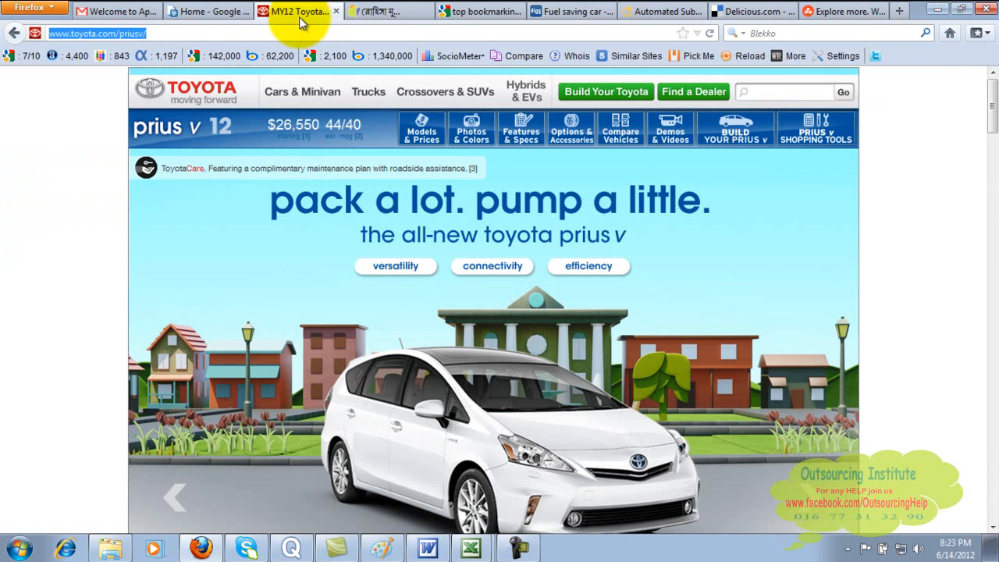
click(354, 32)
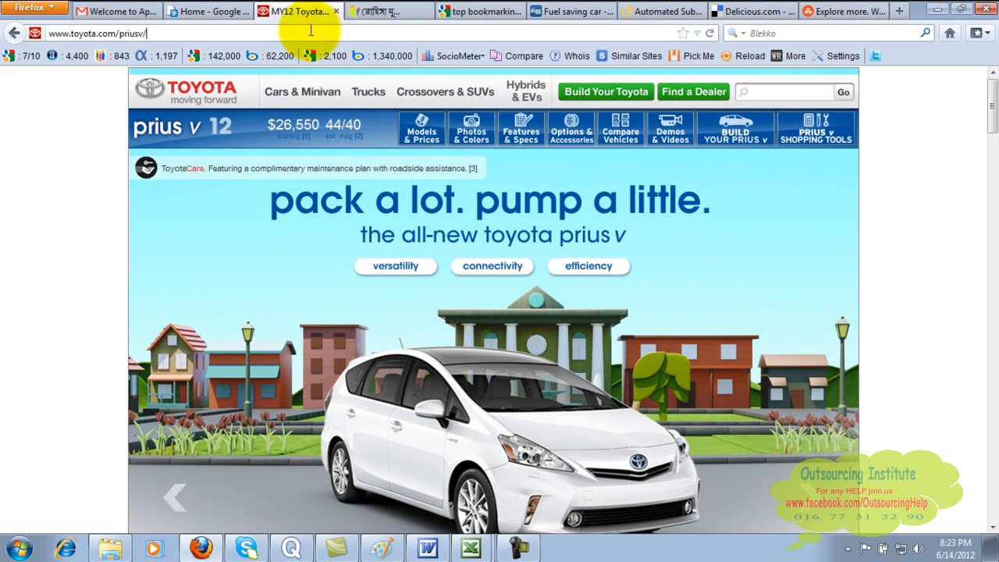
click(120, 33)
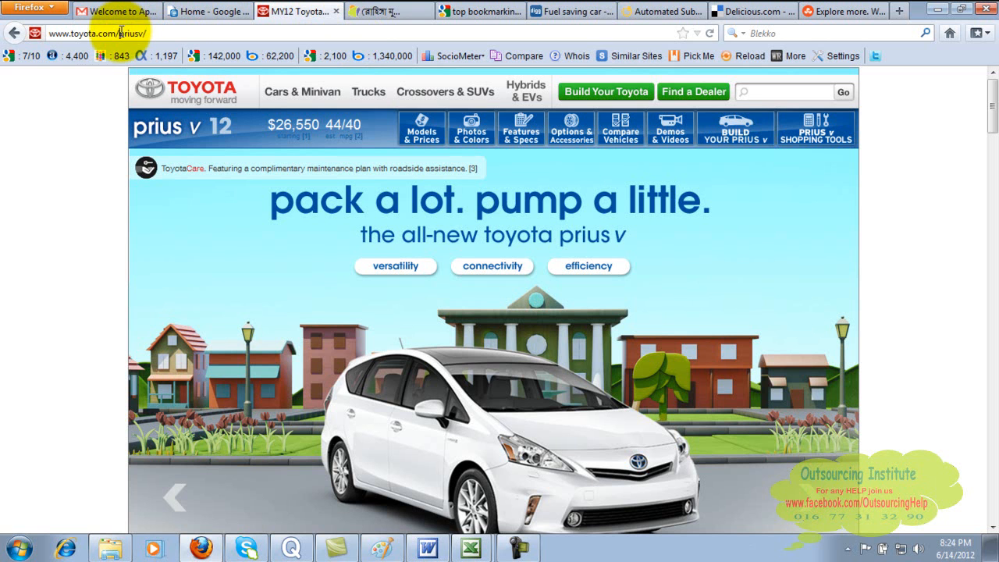
click(546, 9)
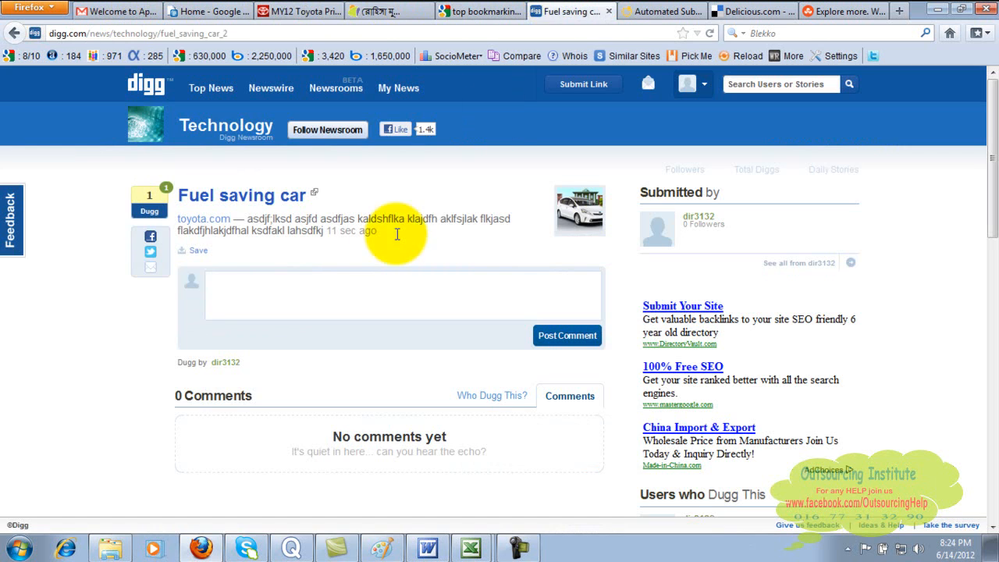
click(584, 80)
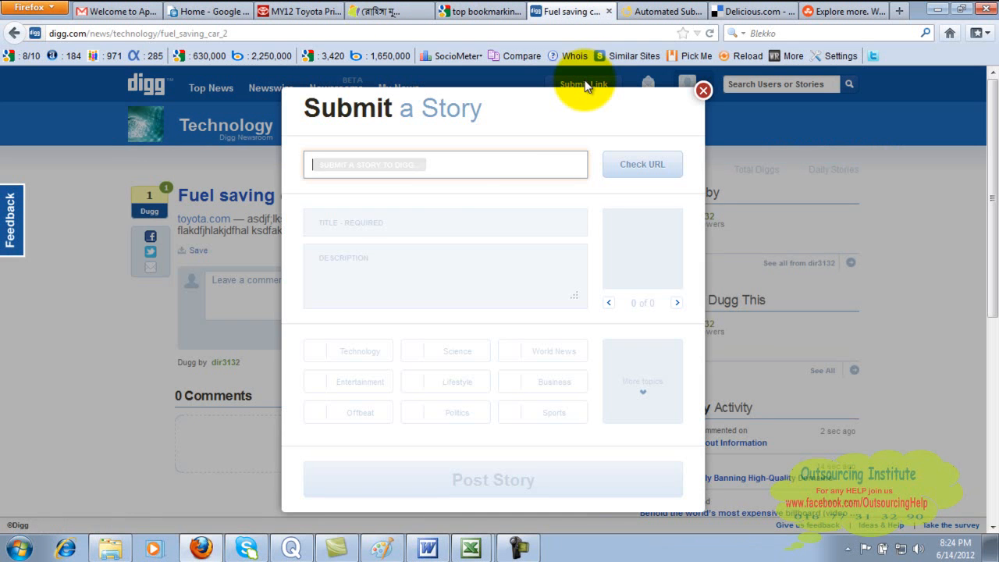
click(458, 173)
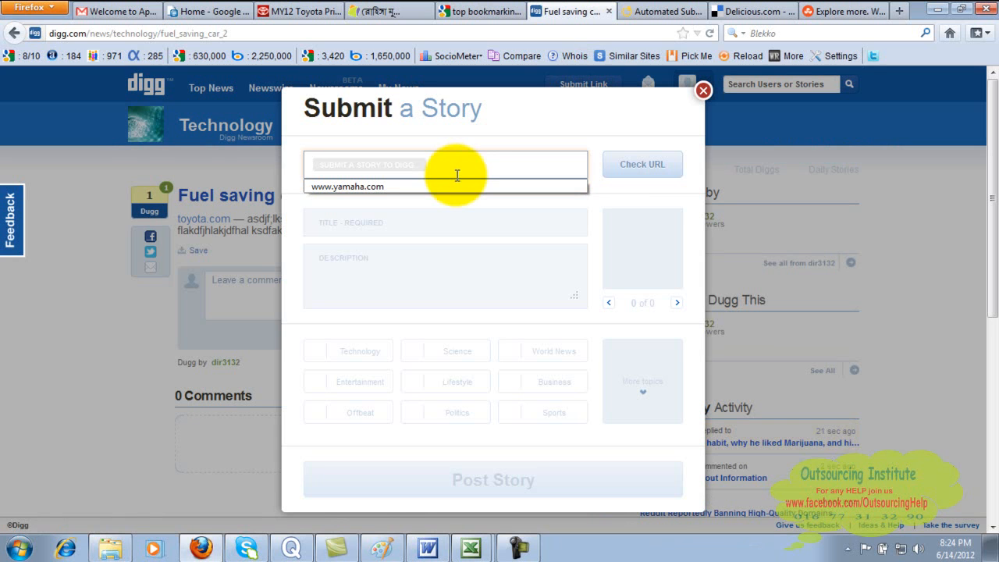
click(703, 91)
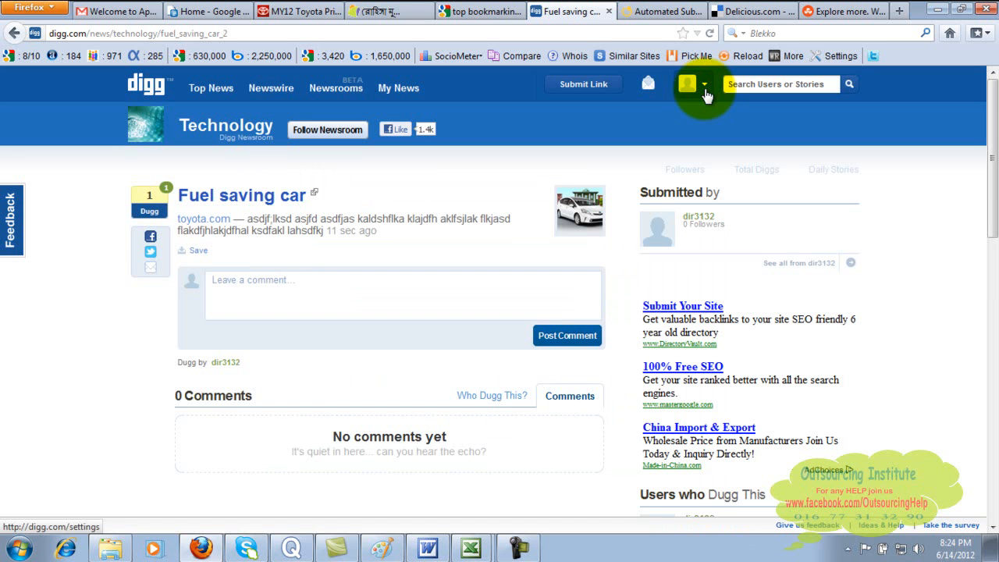
click(279, 8)
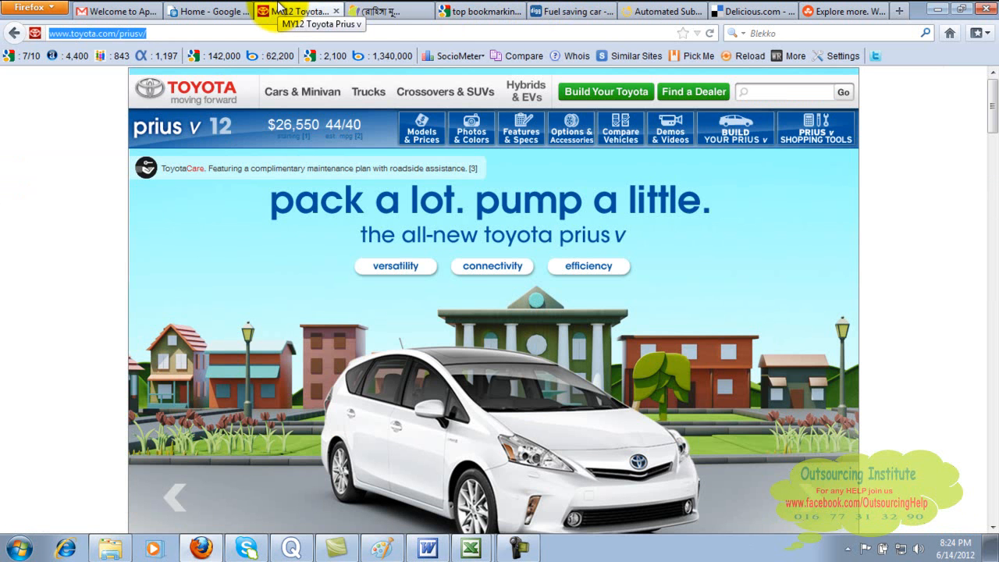
Step: Open the Toyota Tacoma page from the Trucks menu
mouse_move(721, 131)
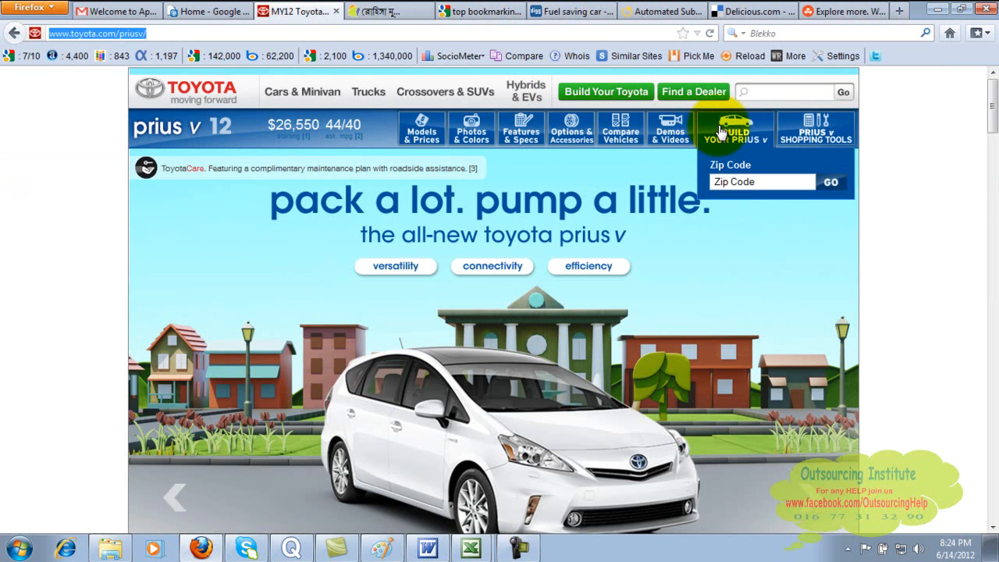
mouse_move(469, 94)
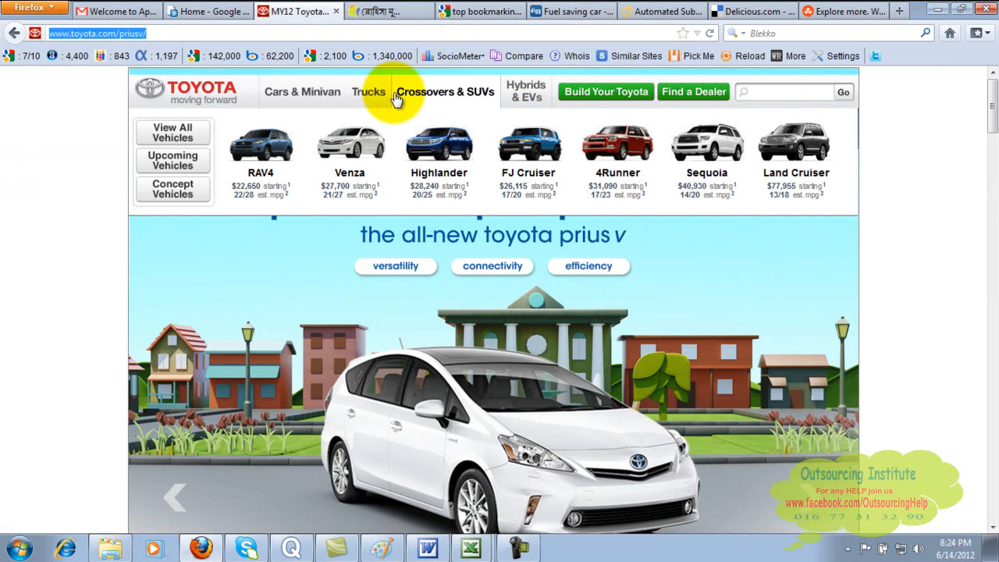
mouse_move(388, 106)
mouse_move(370, 148)
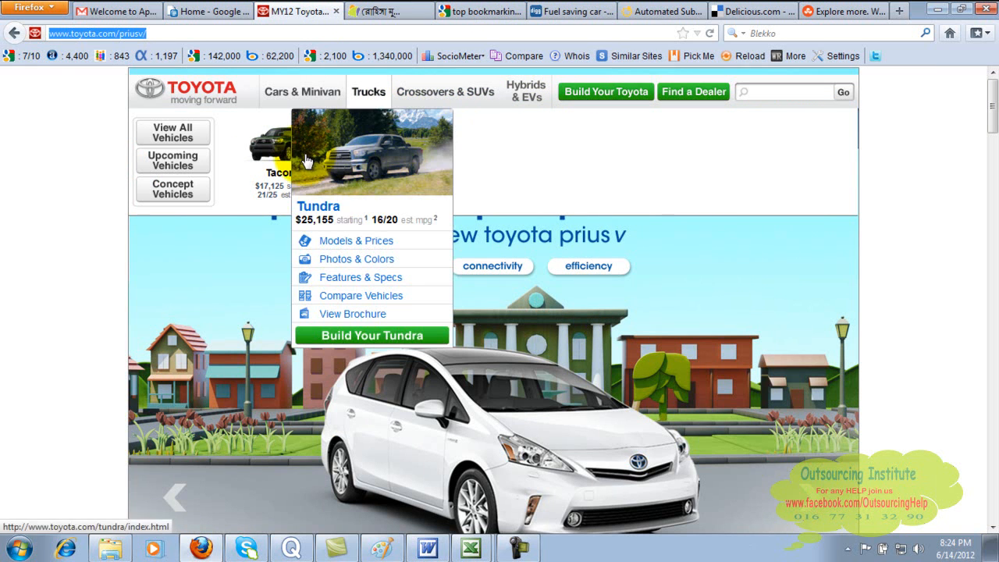
mouse_move(265, 156)
click(266, 156)
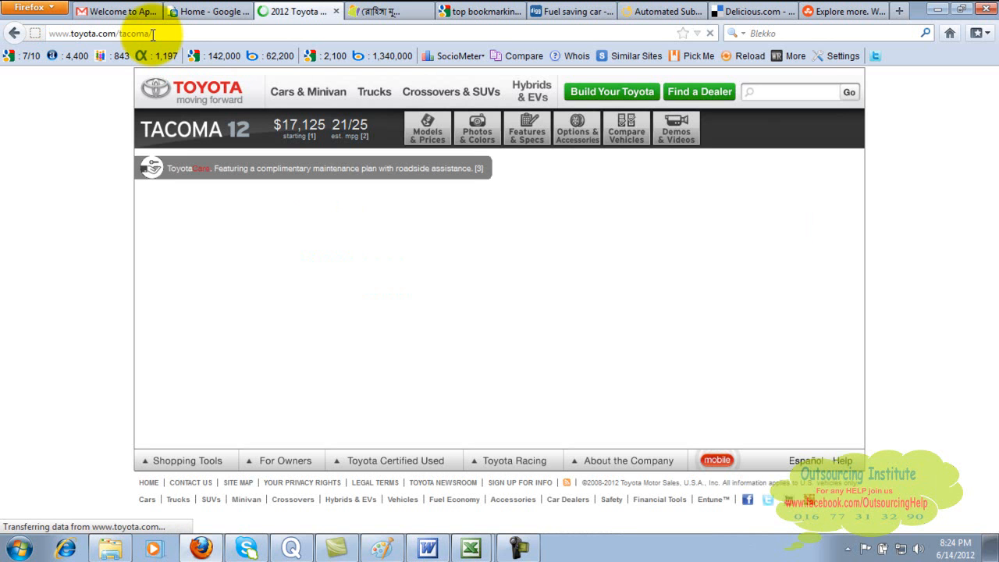
click(136, 34)
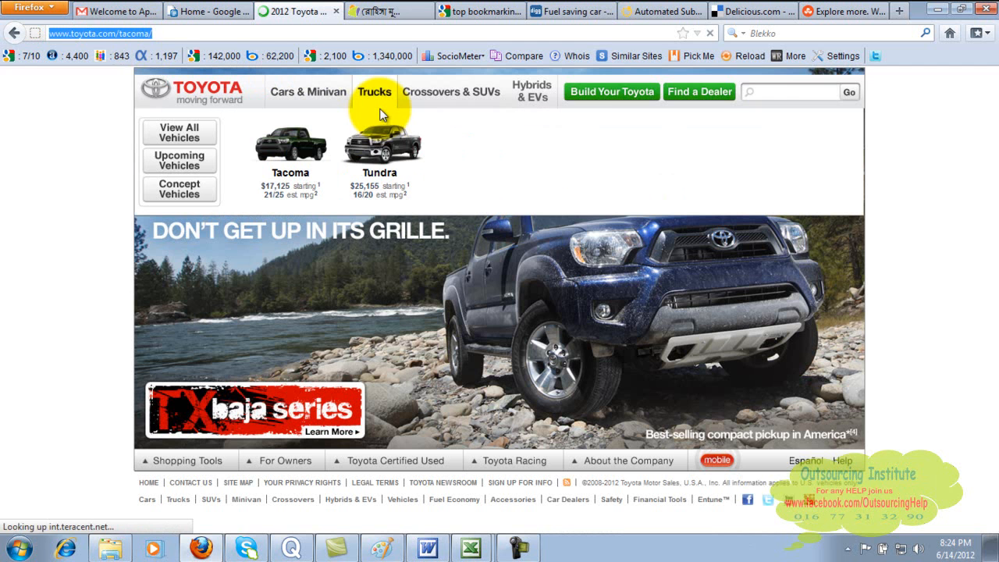
Step: Open the Land Cruiser page from Crossovers & SUVs, then its Features & Specs page
mouse_move(762, 153)
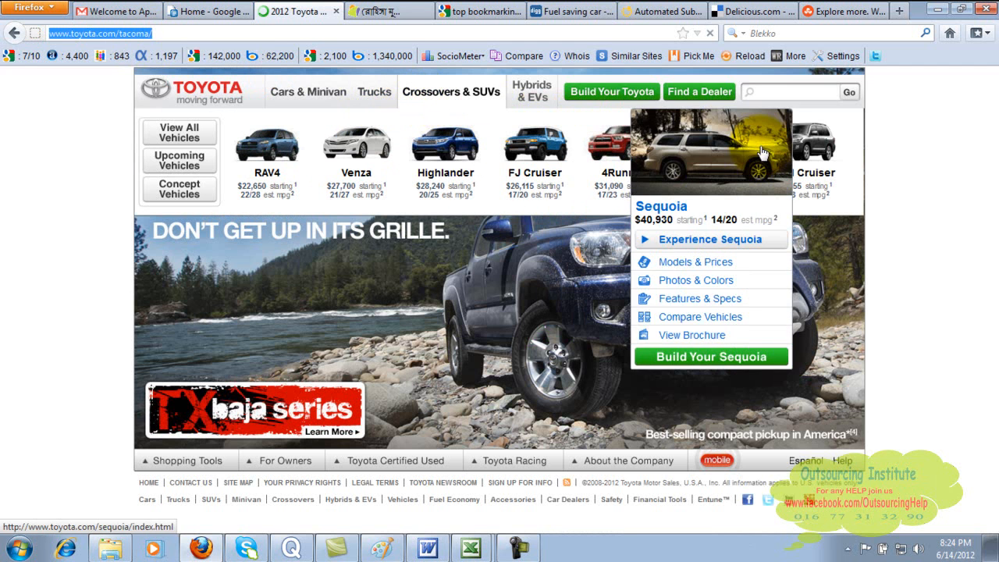
click(822, 156)
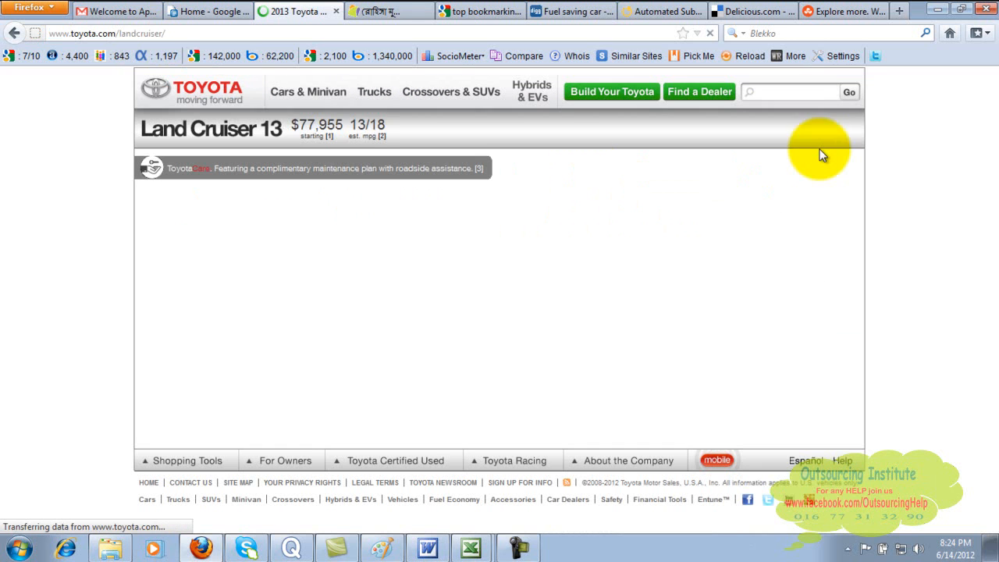
click(146, 34)
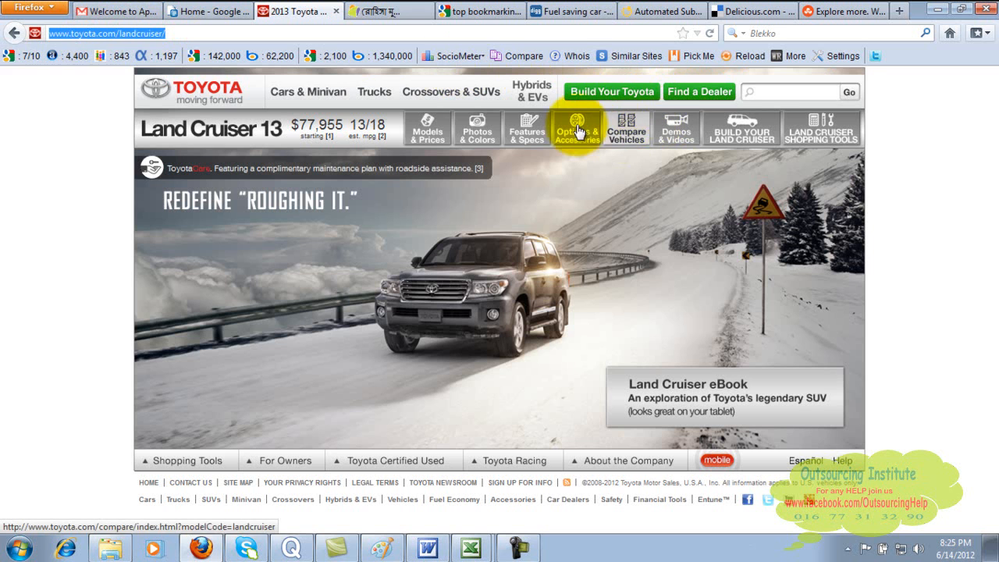
mouse_move(733, 144)
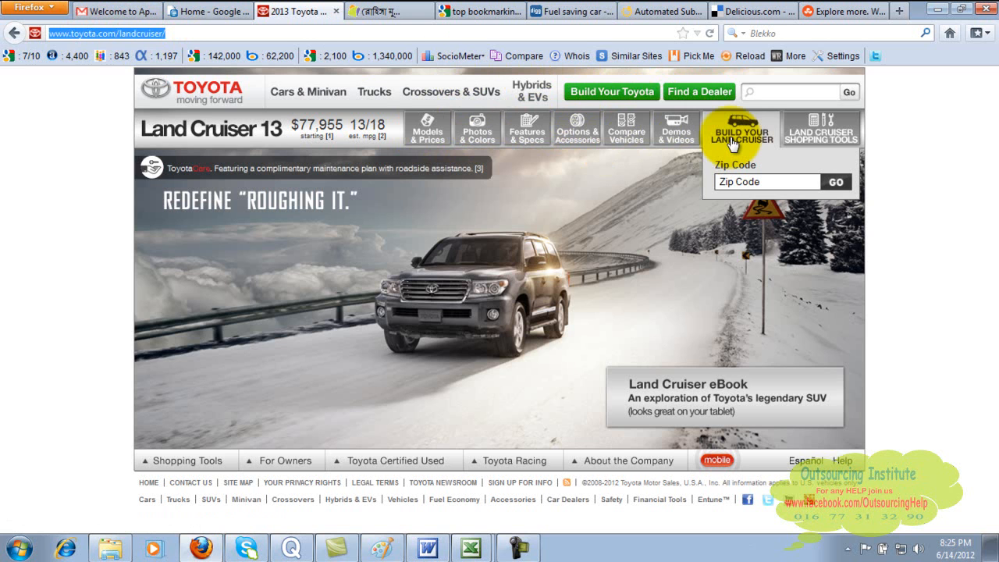
click(523, 125)
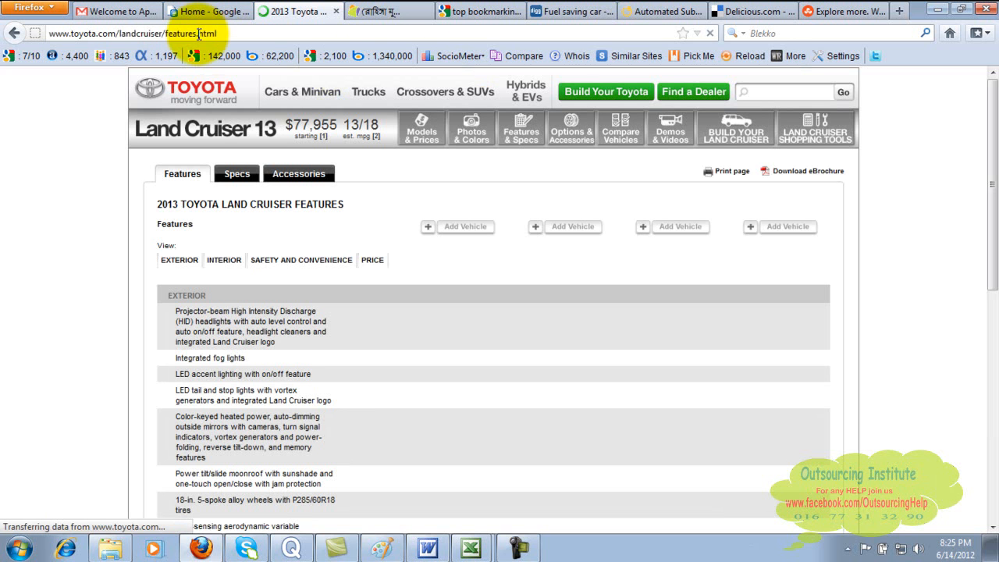
Step: Copy the Land Cruiser features page address and open Digg's Submit a Story form
click(200, 34)
right_click(200, 35)
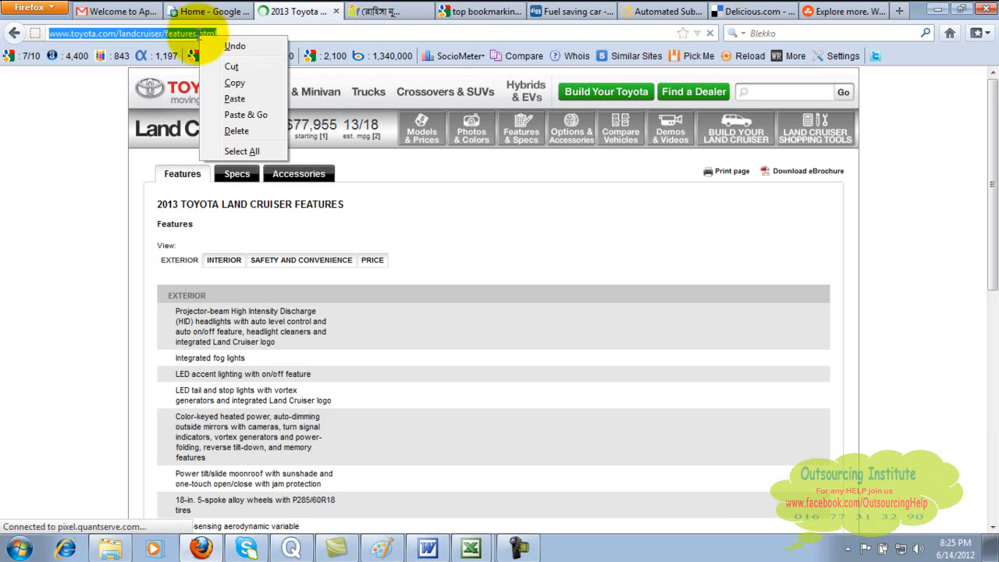
click(235, 84)
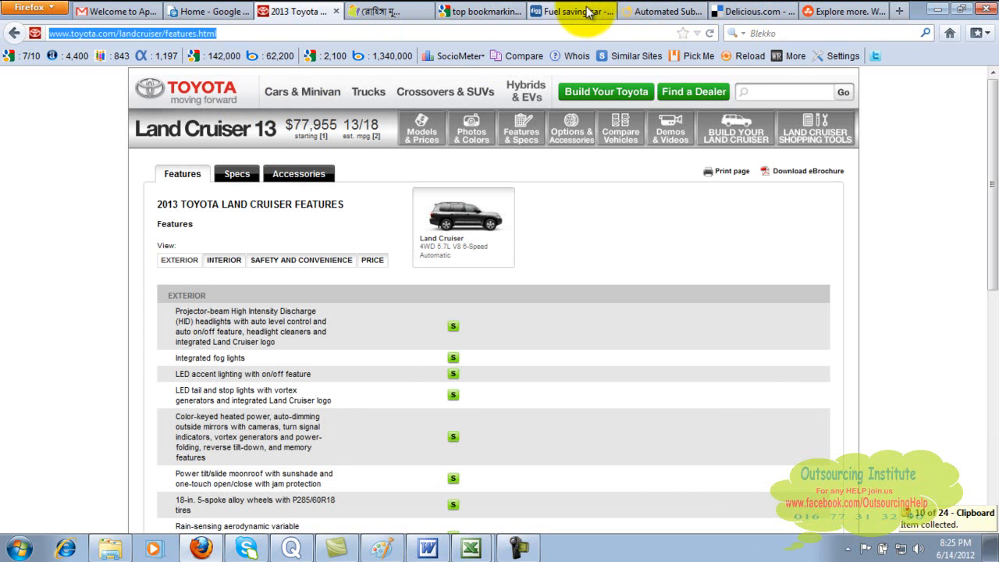
click(576, 12)
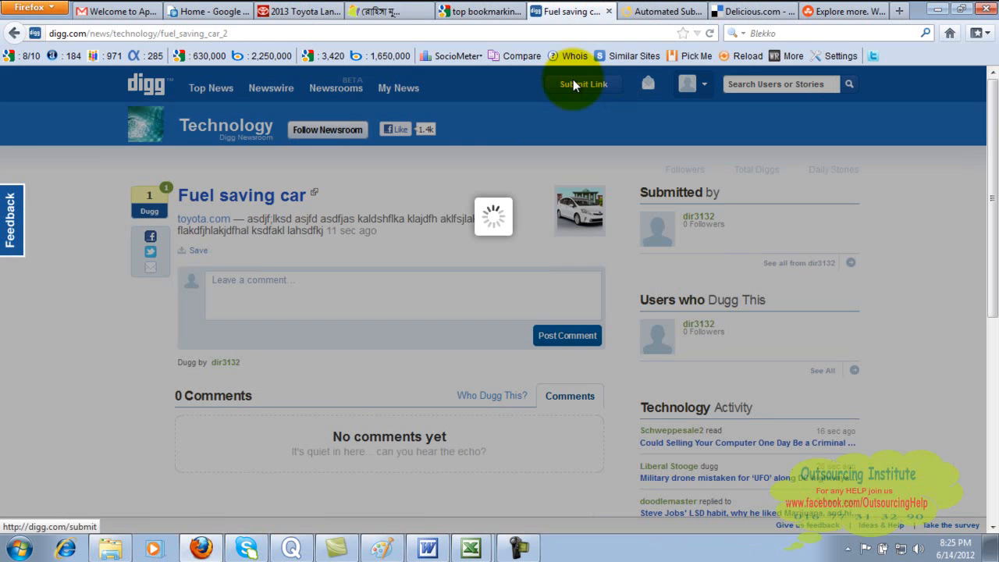
click(578, 84)
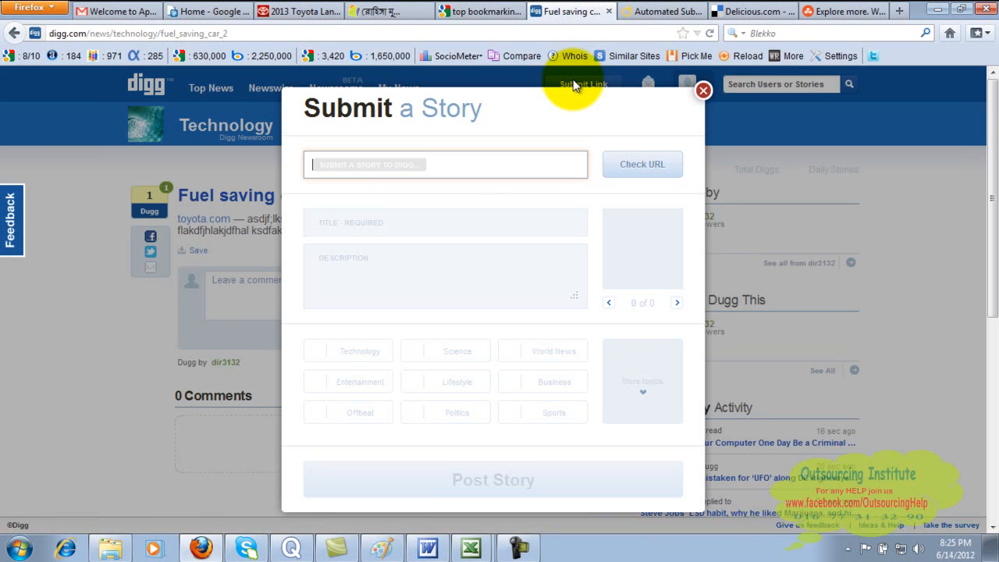
Step: Paste the Land Cruiser features URL into Digg's story form and check the fetched title and description
click(328, 166)
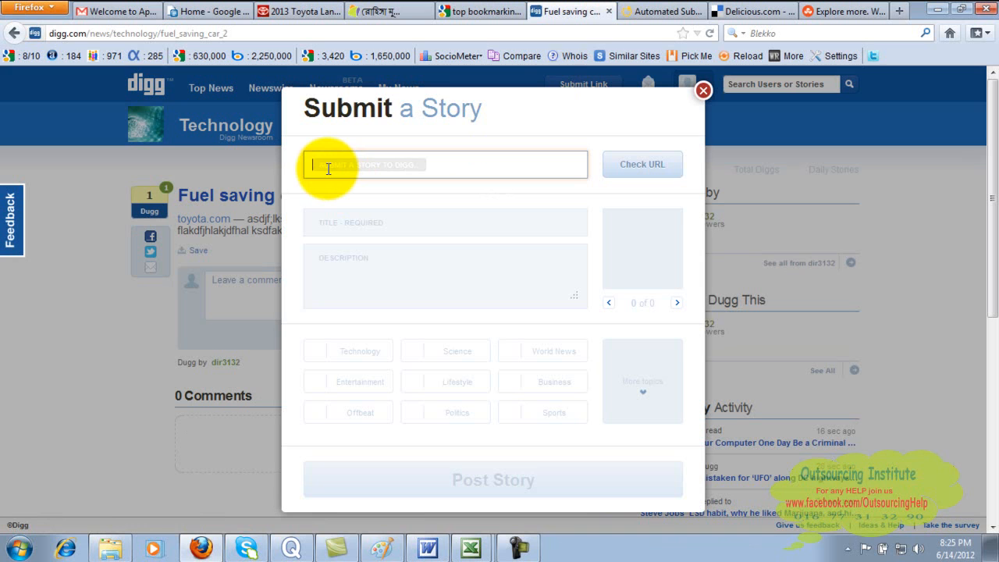
key(ctrl+v)
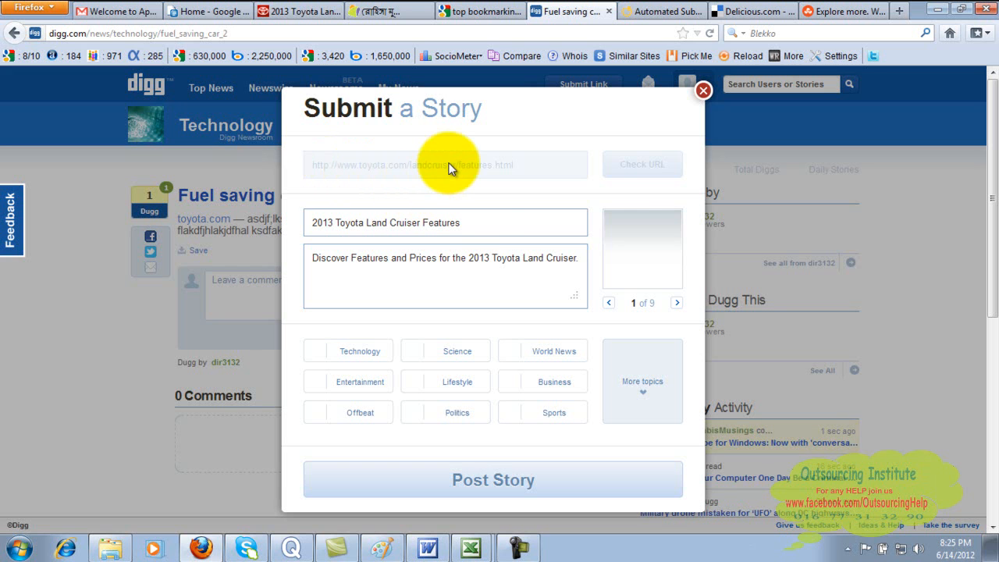
click(475, 213)
click(466, 257)
drag(408, 257, 500, 287)
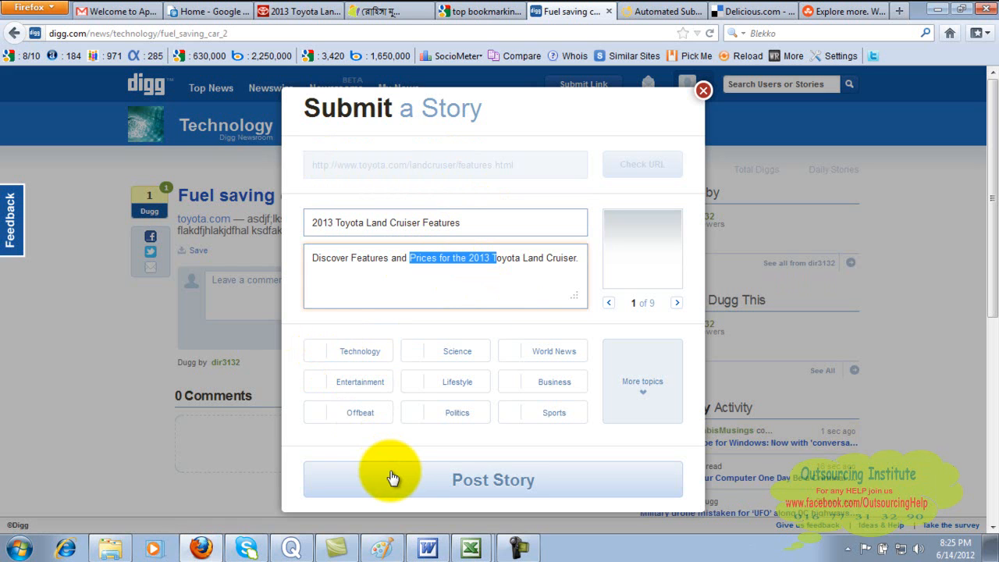
click(472, 300)
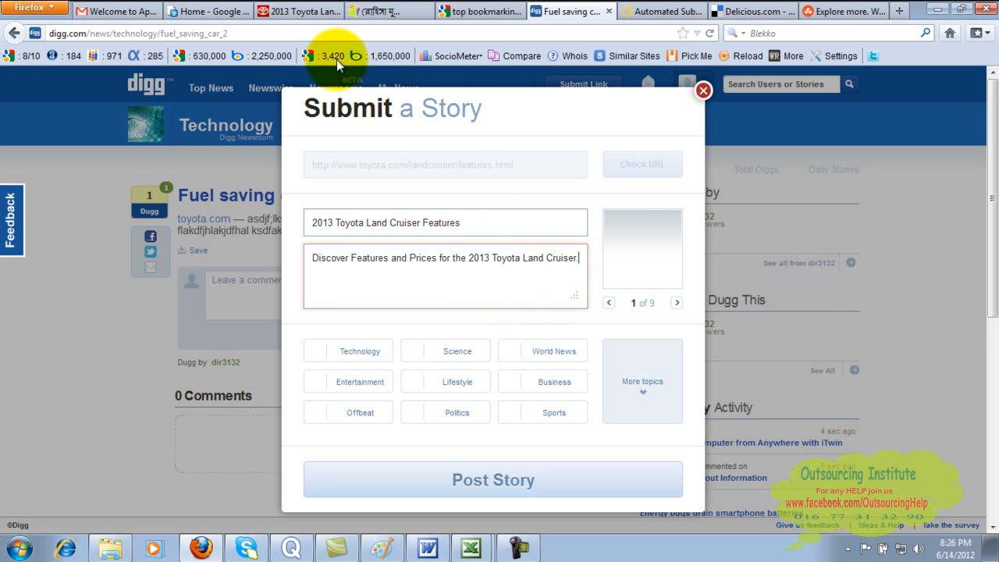
click(295, 11)
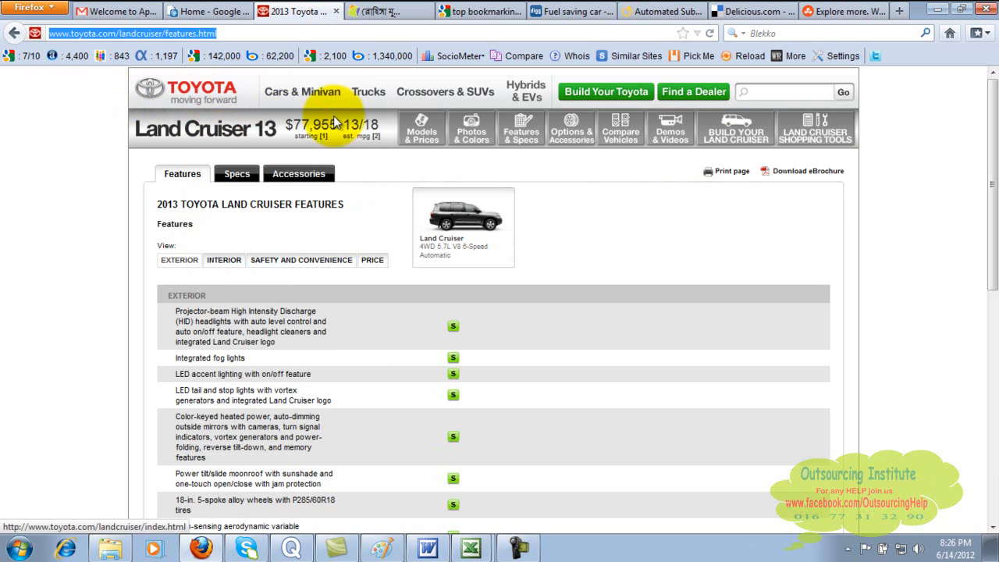
Step: Close the unposted Toyota Land Cruiser story submission on Digg, then go to the StumbleUpon tab
mouse_move(531, 109)
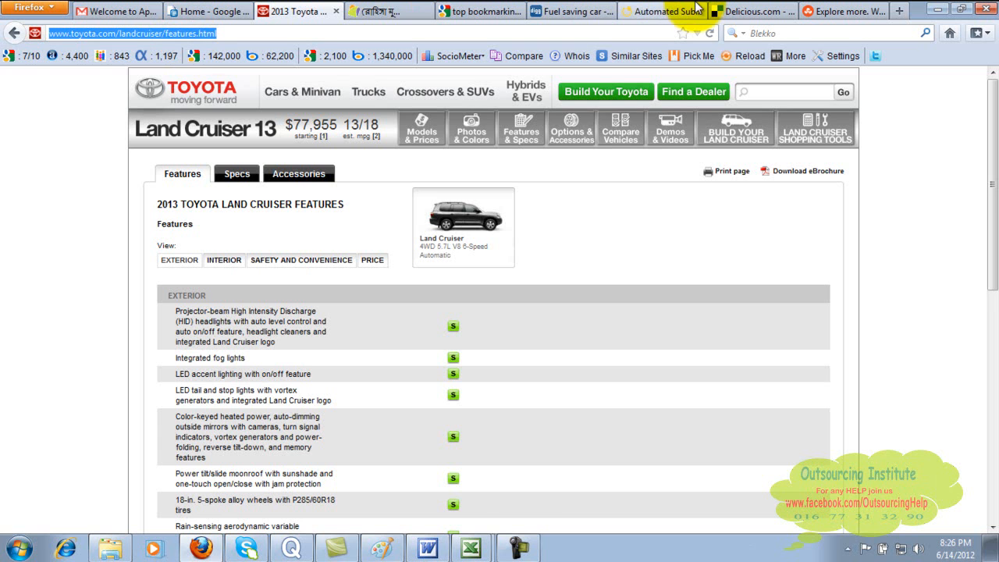
click(558, 9)
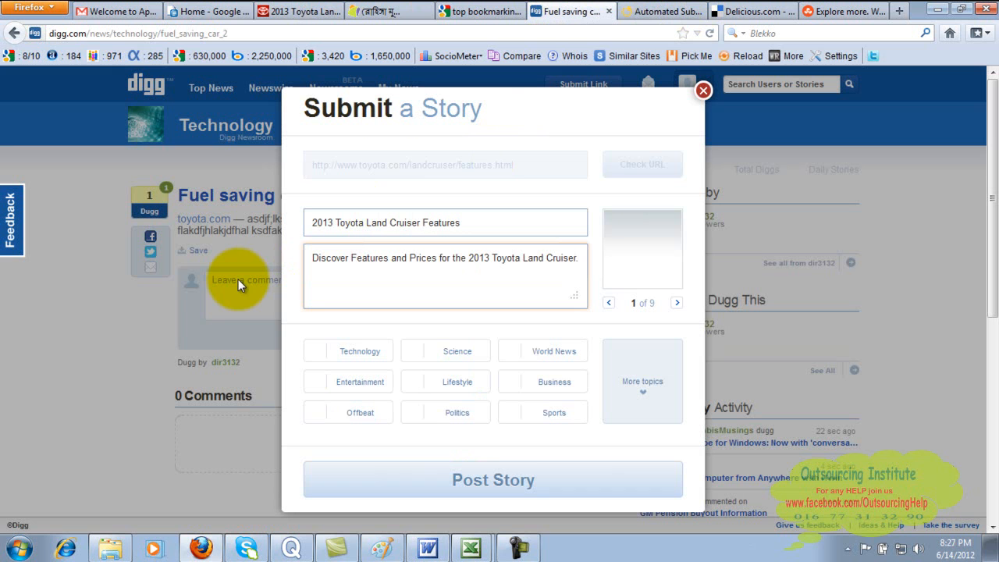
click(704, 90)
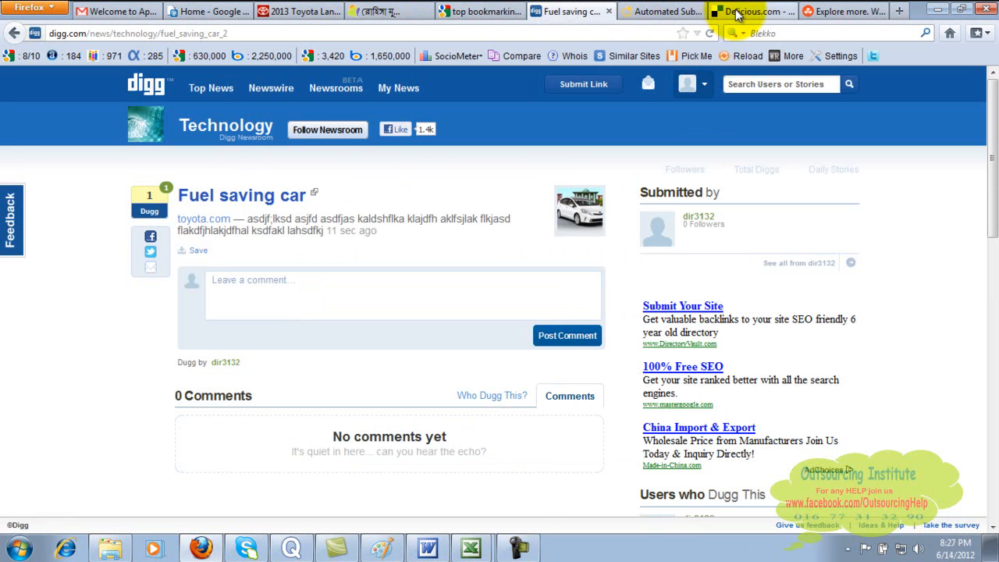
click(847, 10)
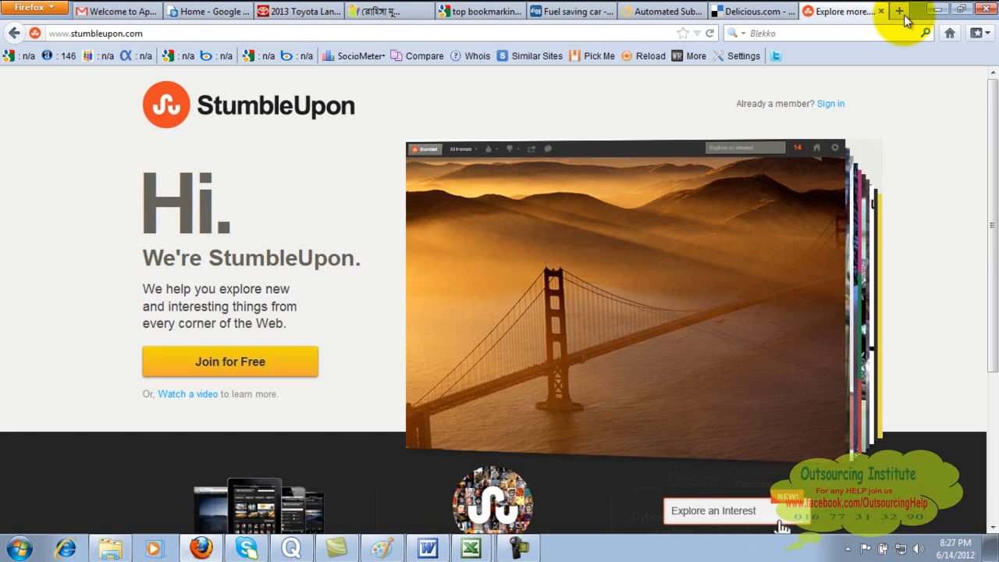
Step: In a new tab, open the WWE Raw 6/11/12 Full Show video on YouTube and pause it
click(904, 15)
text(www.)
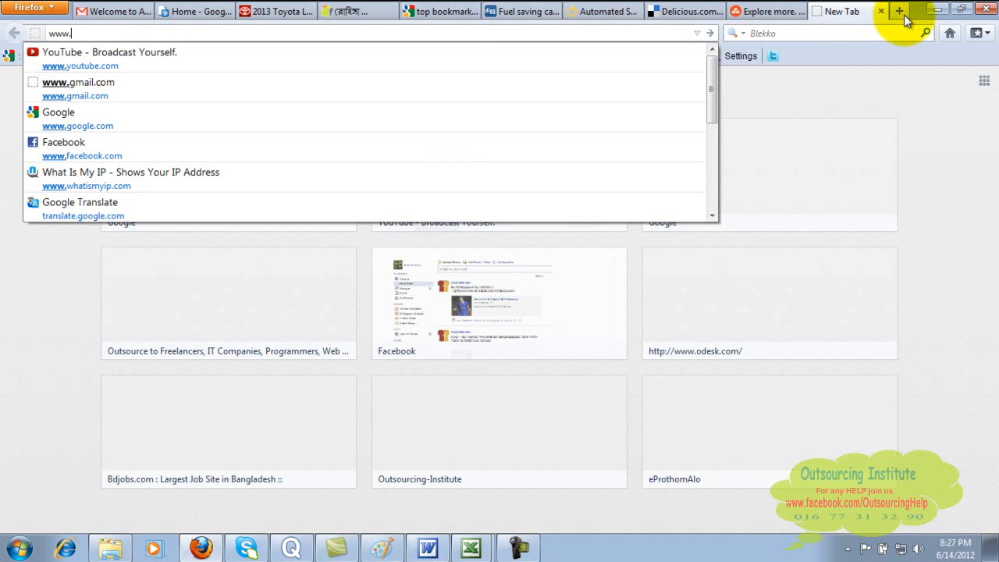
click(677, 51)
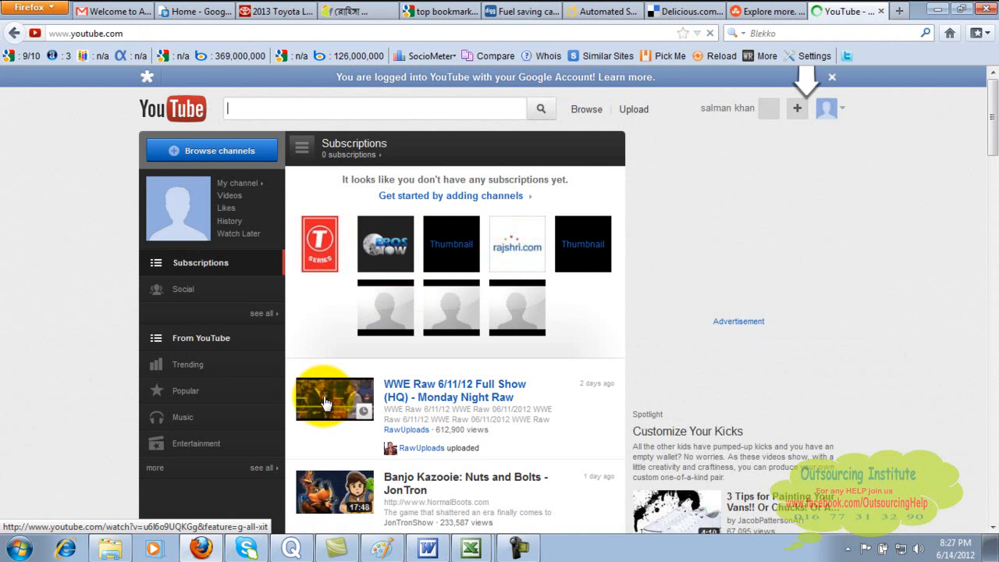
click(326, 403)
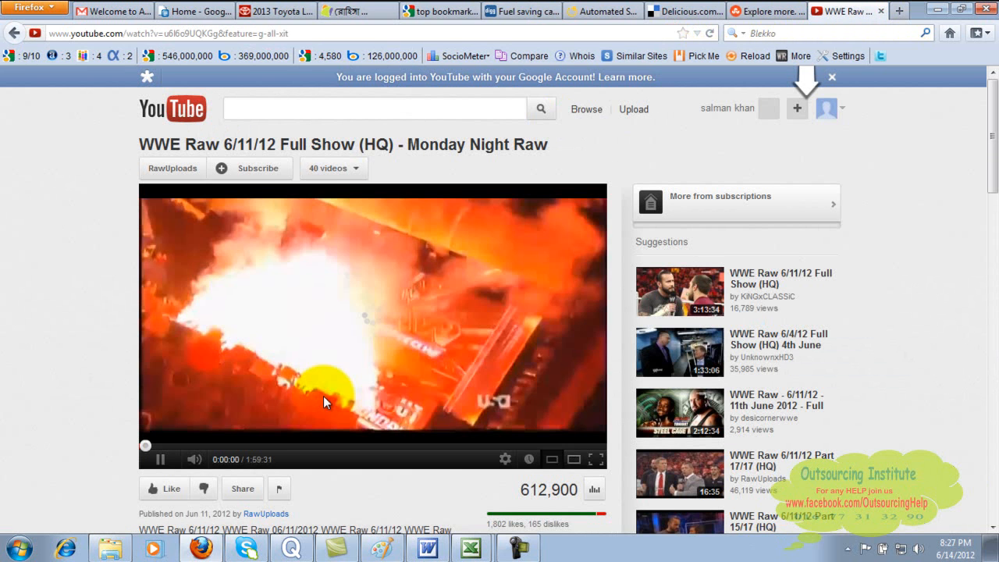
click(313, 272)
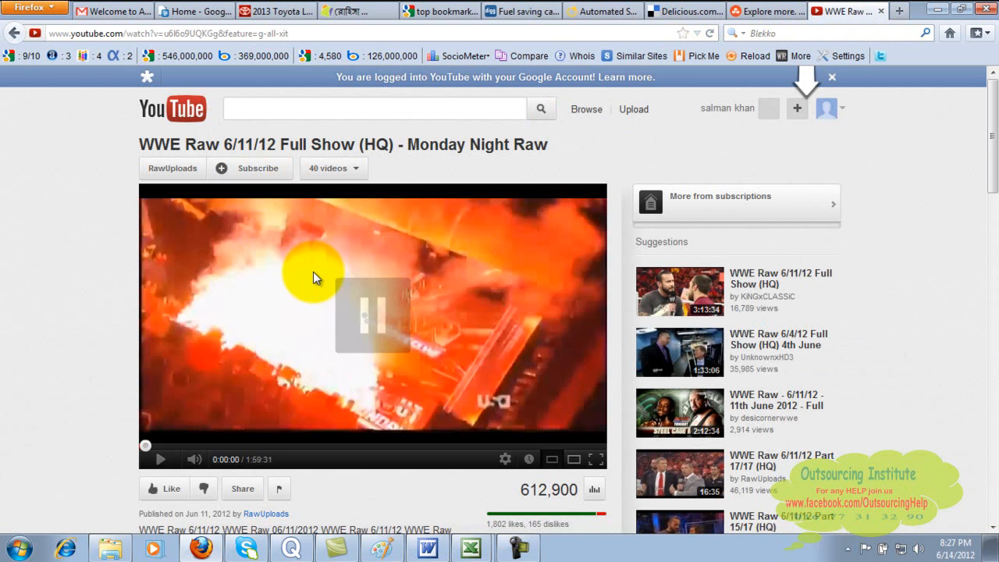
Step: Cut the video's web address from the address bar to the clipboard
click(277, 34)
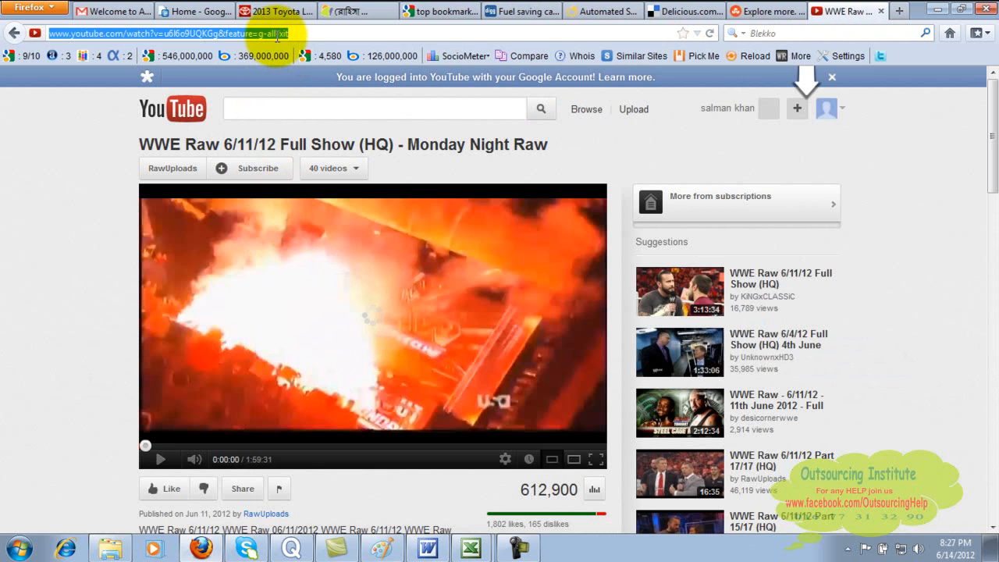
right_click(278, 34)
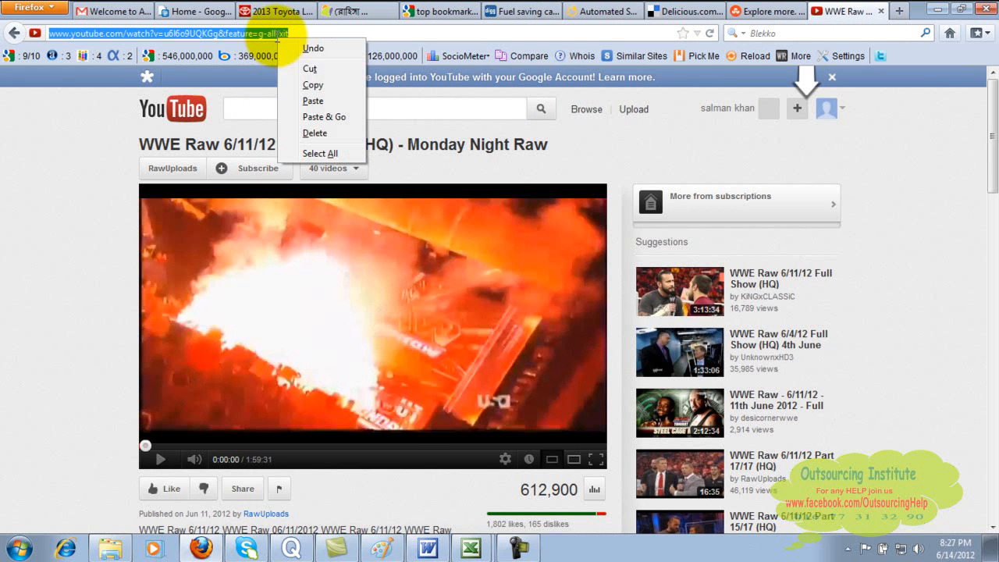
click(308, 69)
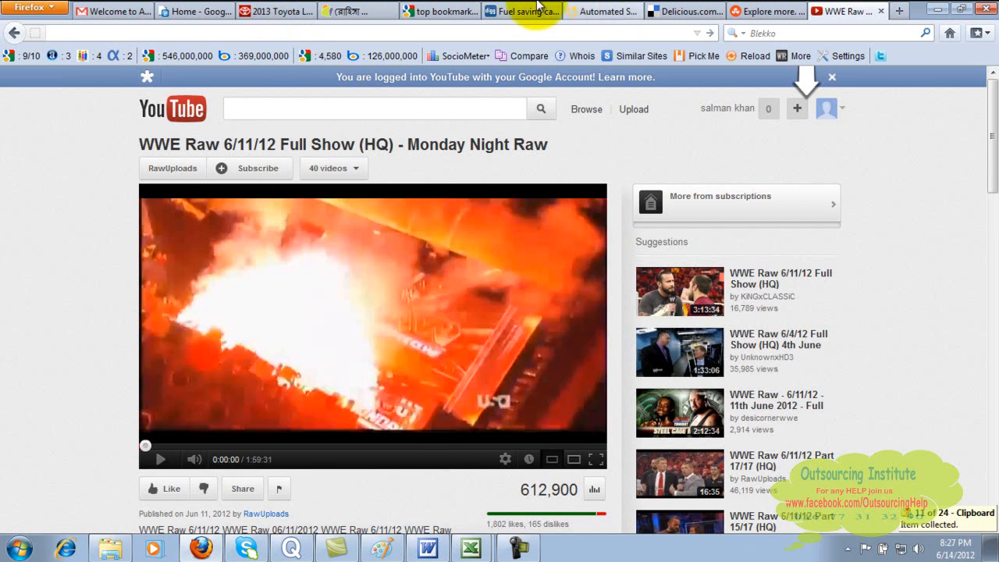
click(497, 9)
Step: Start a new Digg link submission with the pasted WWE Raw YouTube address, then go to the Bengali blog tab
click(578, 85)
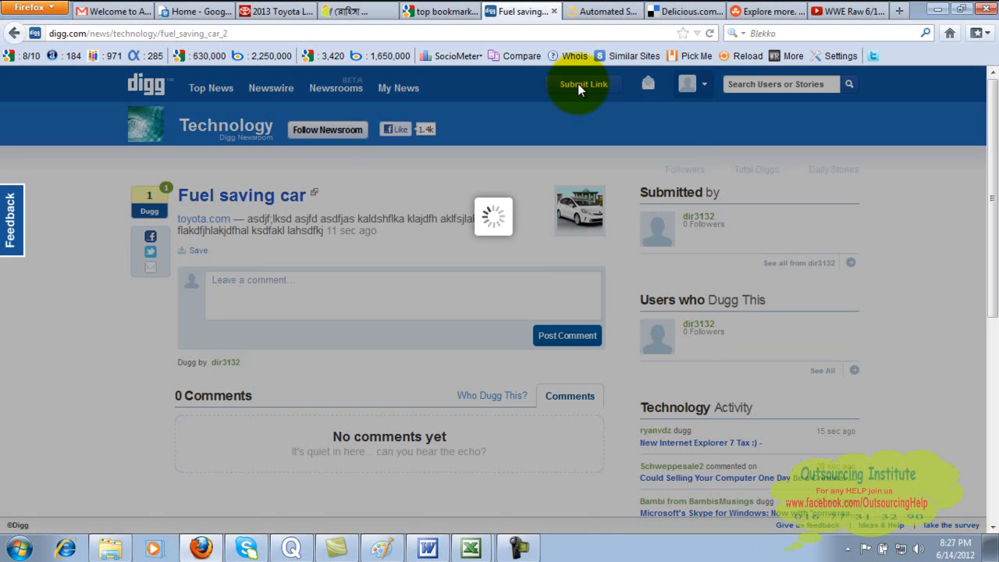
key(ctrl+v)
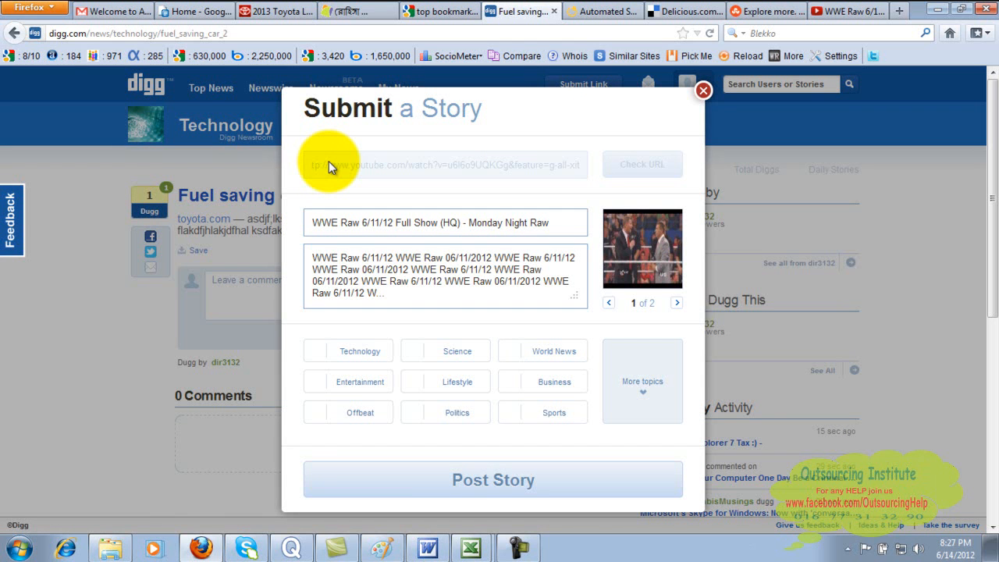
click(351, 10)
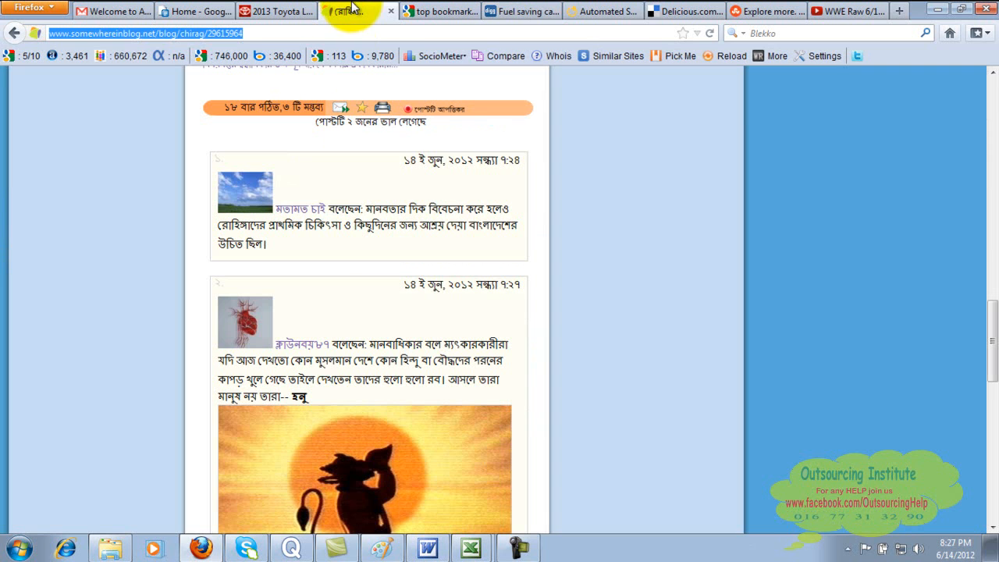
Step: Scroll the Bengali blog post back to the top and return to the Fuel saving car Digg tab
click(994, 125)
click(994, 125)
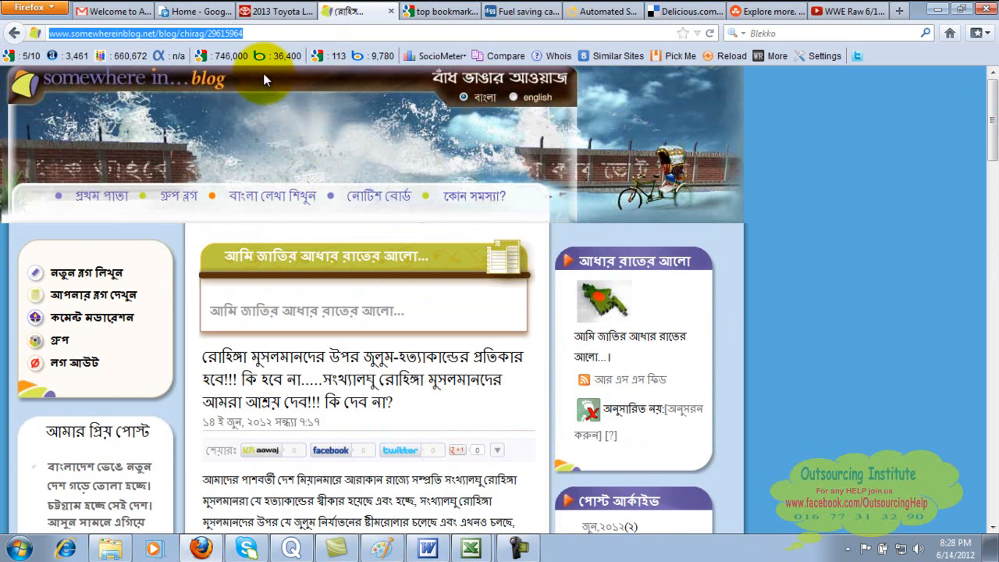
click(508, 9)
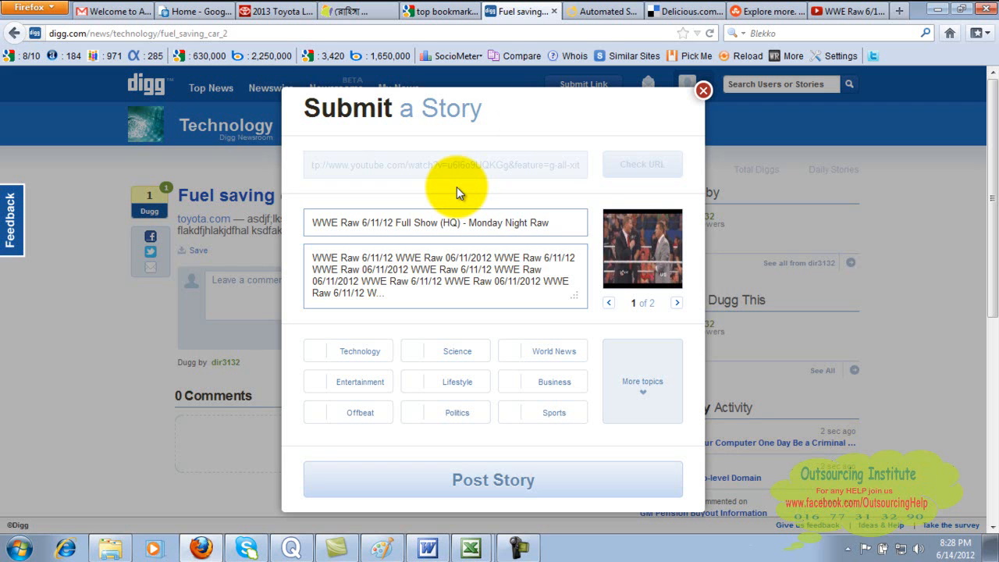
click(591, 11)
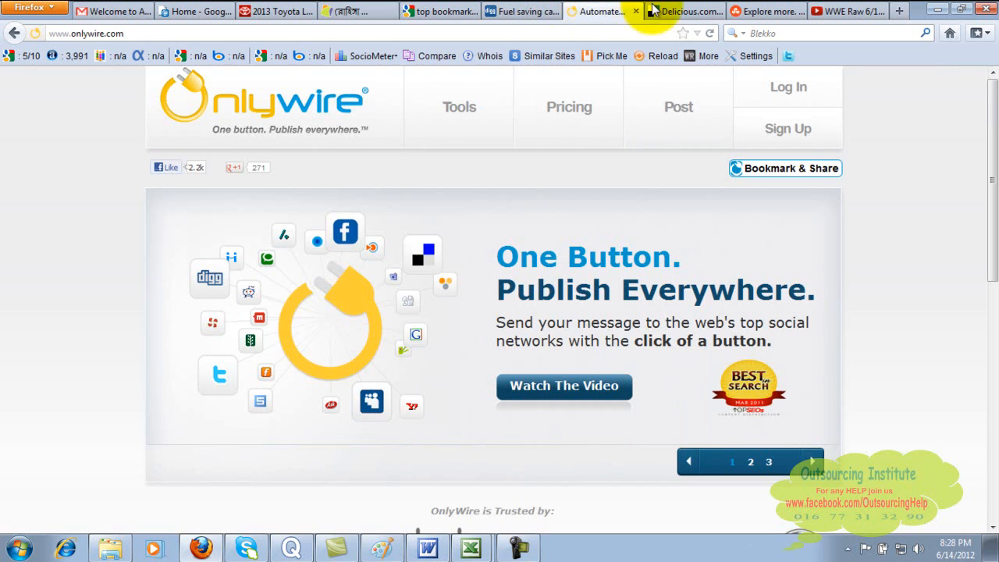
click(682, 10)
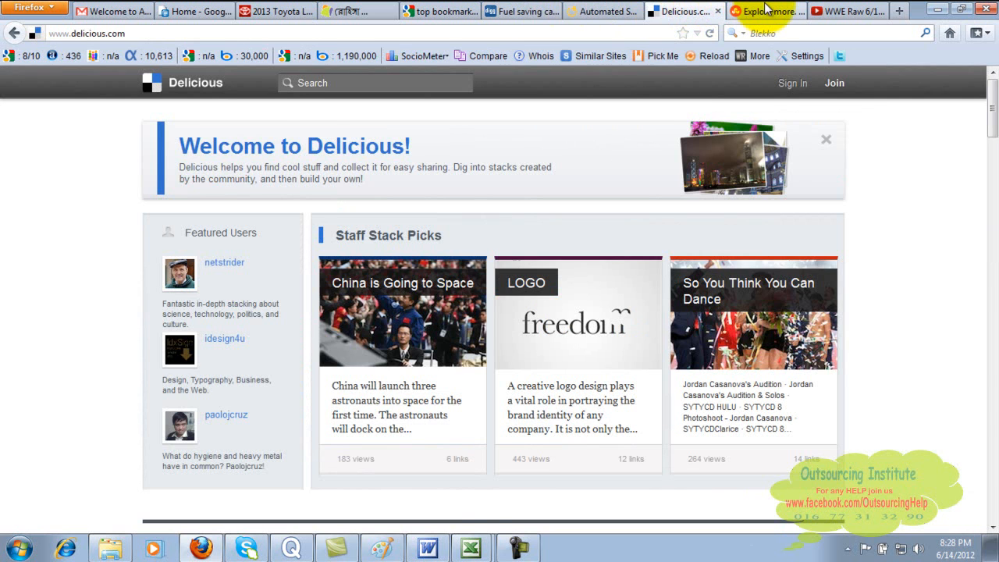
click(768, 11)
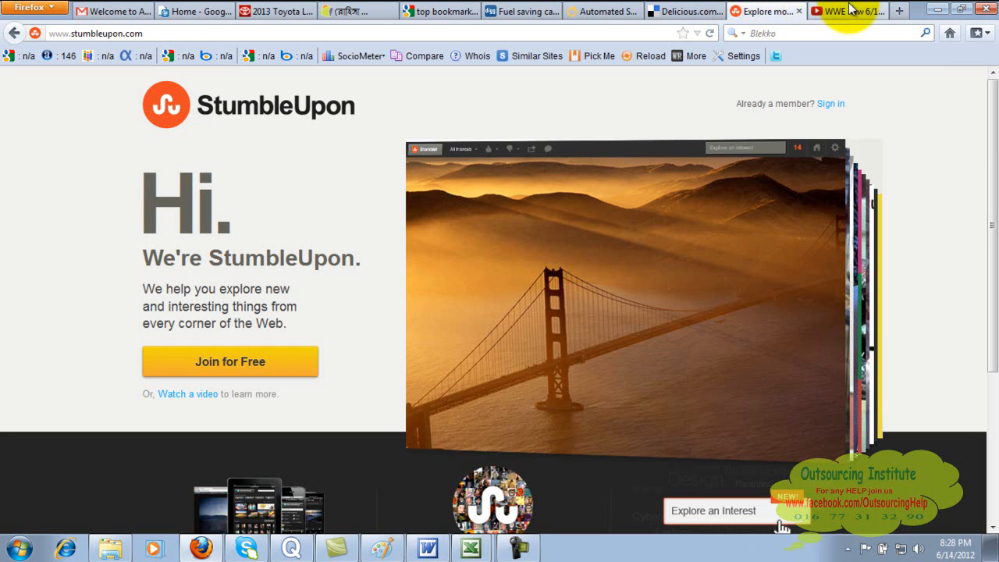
click(855, 11)
click(781, 13)
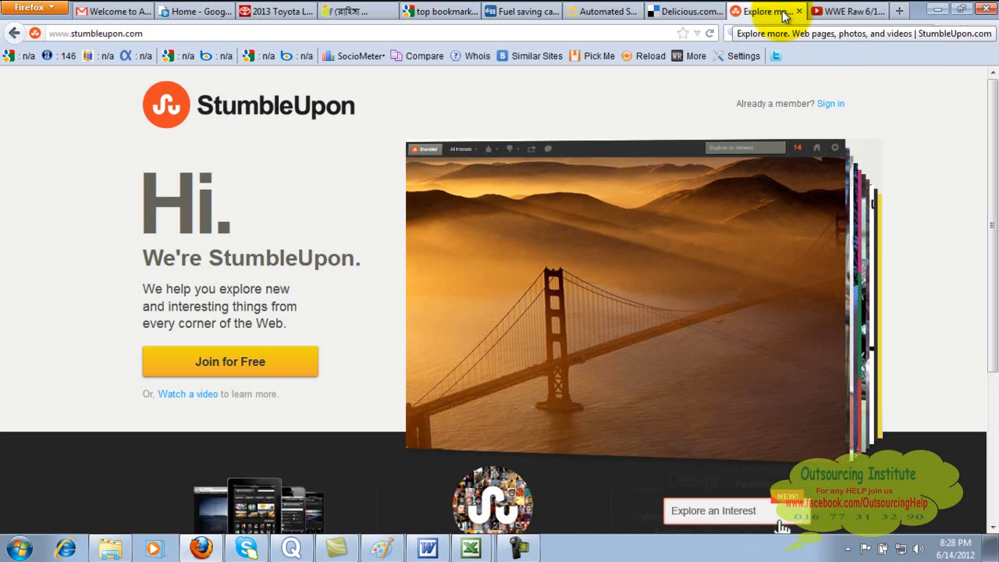
click(692, 11)
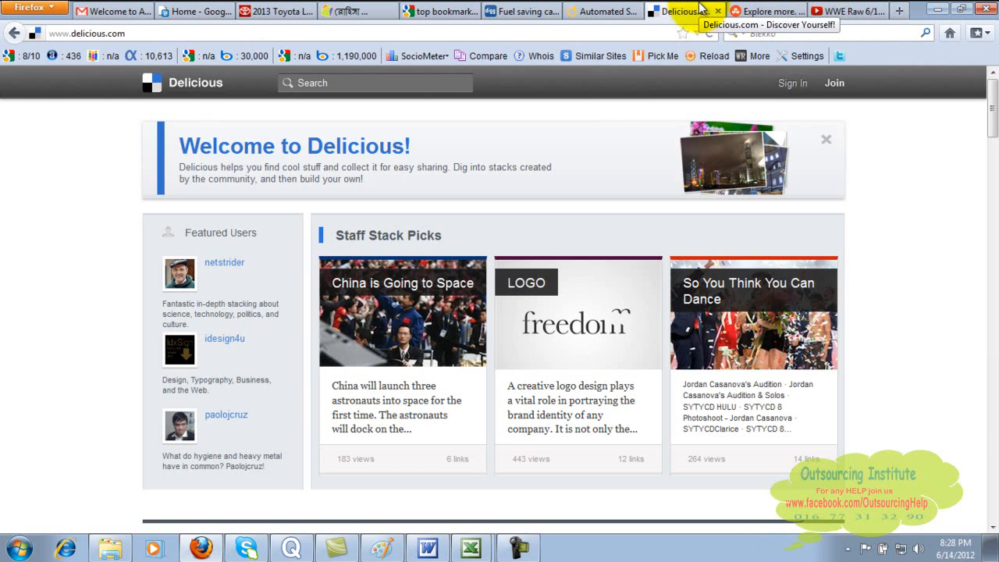
click(613, 14)
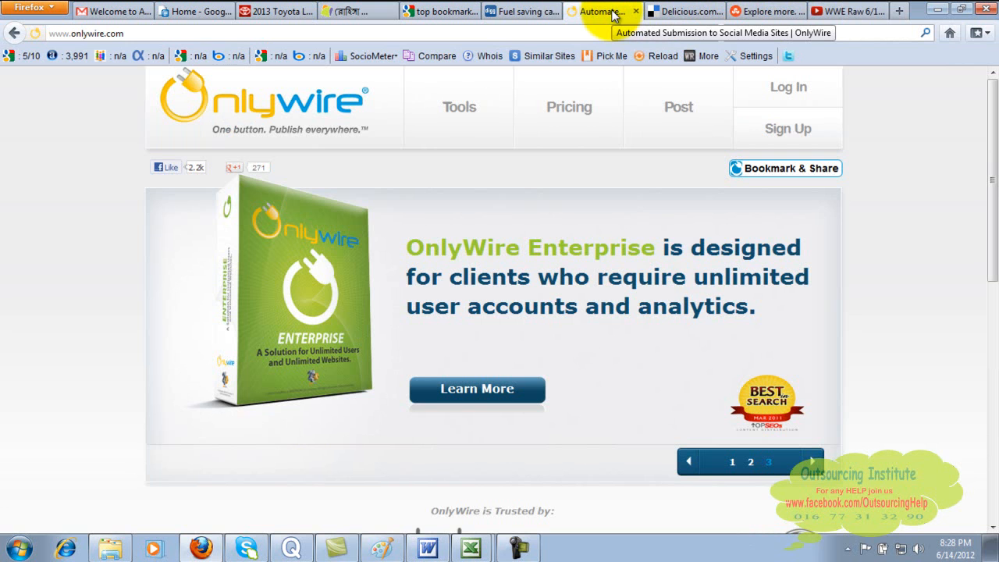
click(544, 11)
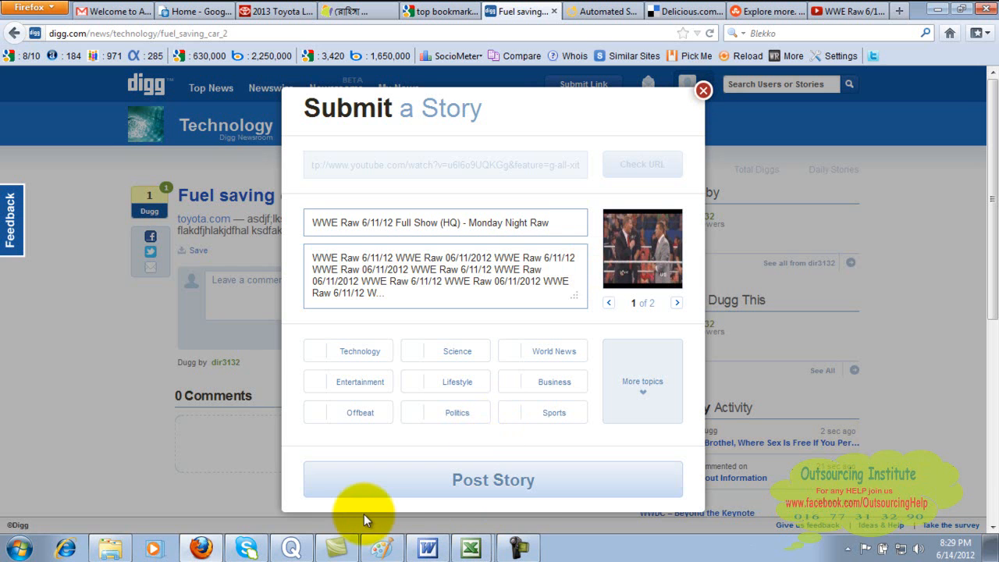
click(382, 544)
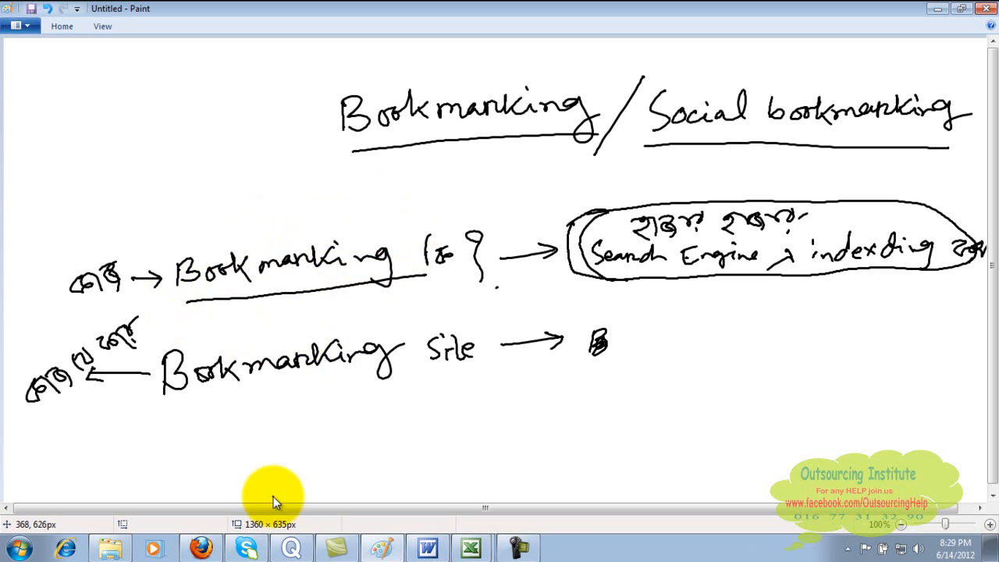
Step: Switch from the Paint bookmarking sketch back to Firefox's Digg submission form
click(200, 548)
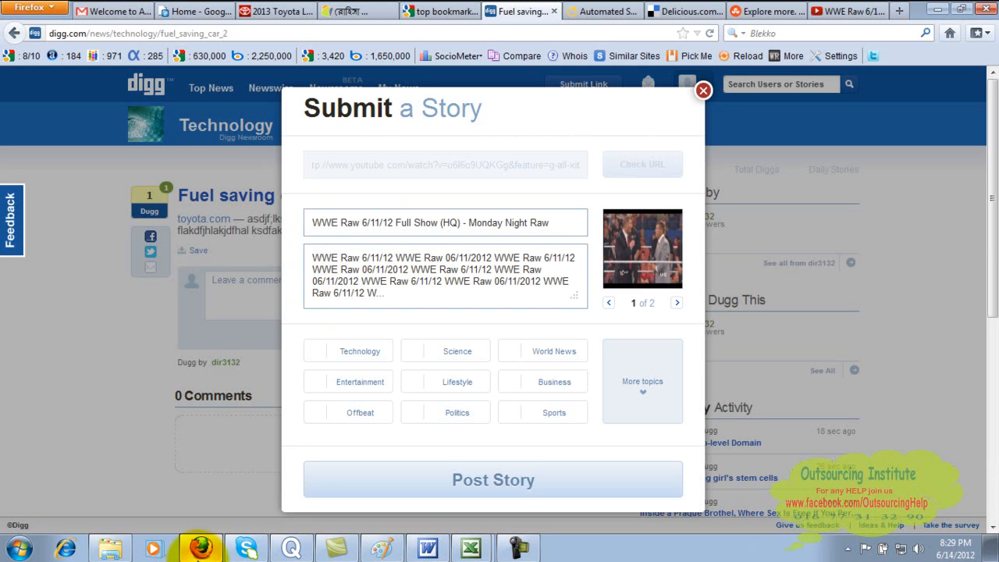
Step: Move through the OnlyWire and Delicious tabs to StumbleUpon and select its web address
click(602, 11)
click(682, 9)
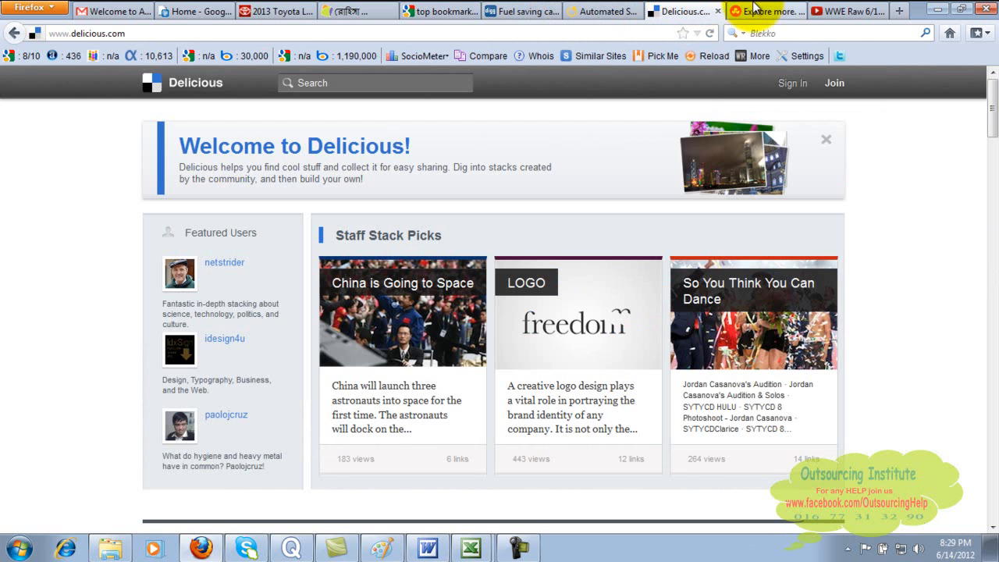
click(770, 11)
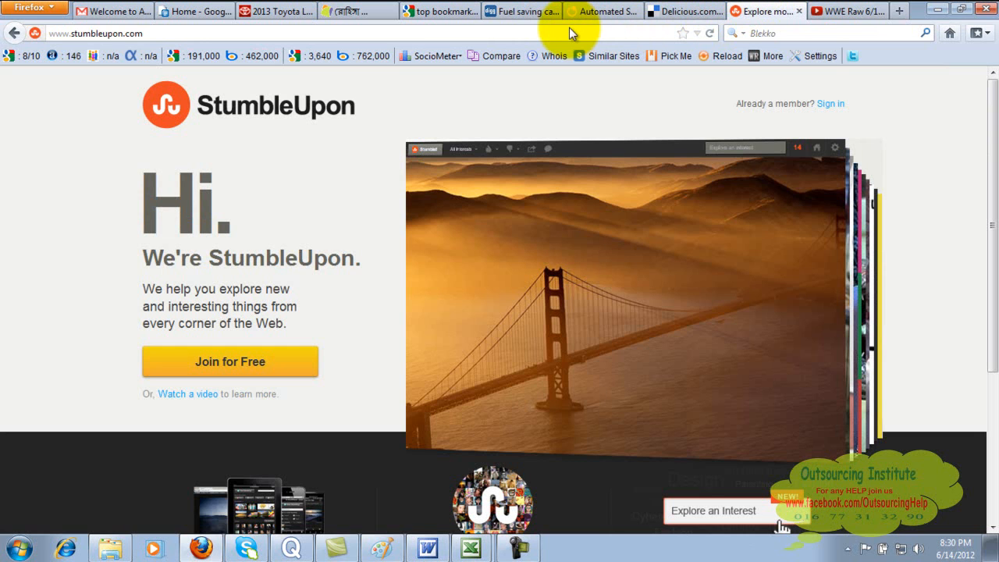
key(ctrl+l)
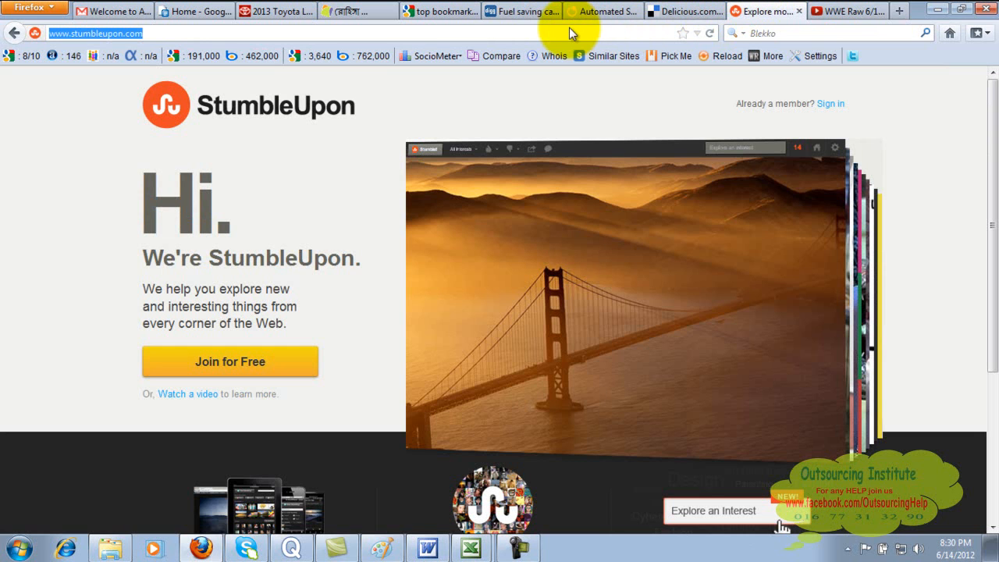